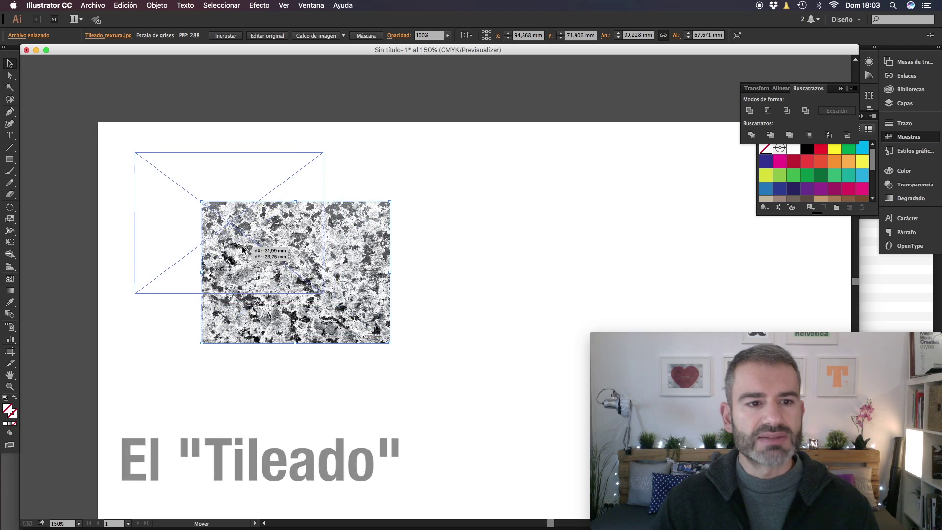
Shrink the texture into the top-left frame, embed it, and drag it into Swatches as a pattern.
{"action": "left_click_drag", "start_coordinate": [317, 281], "coordinate": [324, 270]}
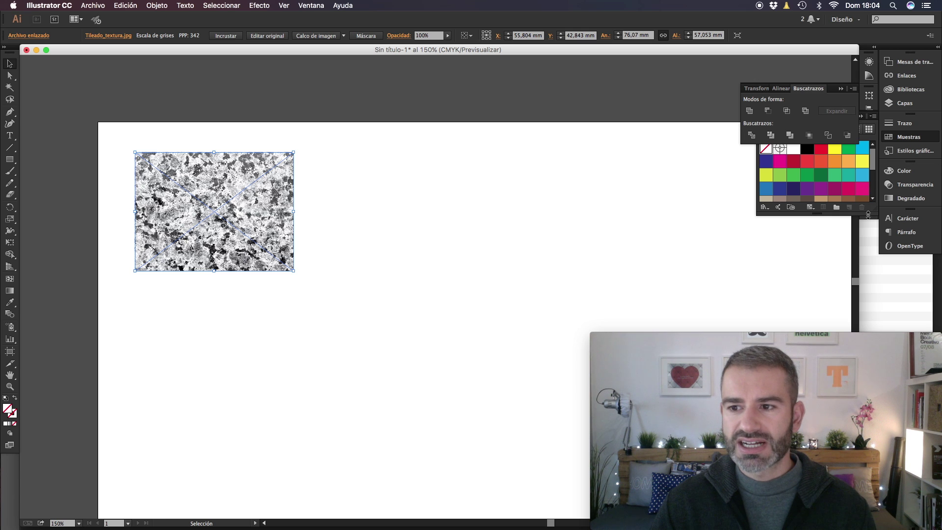
{"action": "left_click_drag", "start_coordinate": [870, 214], "coordinate": [869, 304]}
{"action": "left_click", "coordinate": [226, 36]}
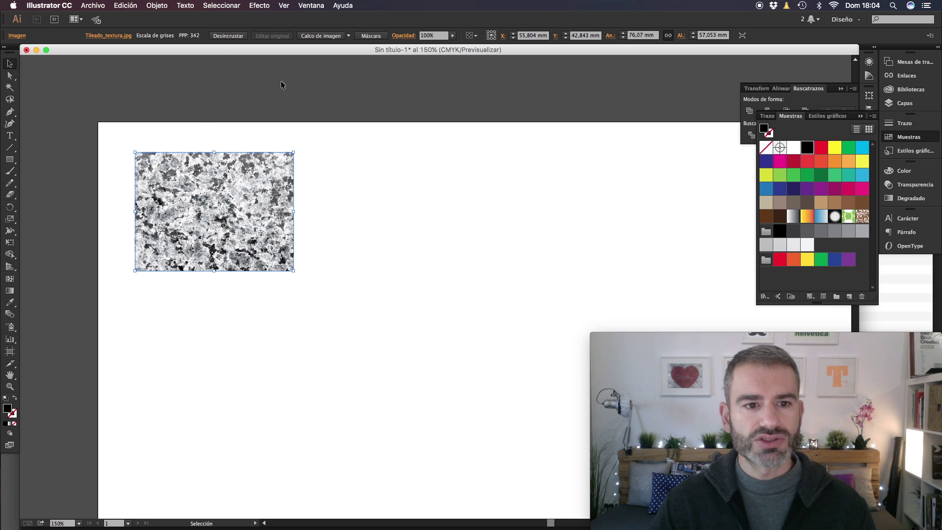
{"action": "left_click_drag", "start_coordinate": [260, 183], "coordinate": [867, 219]}
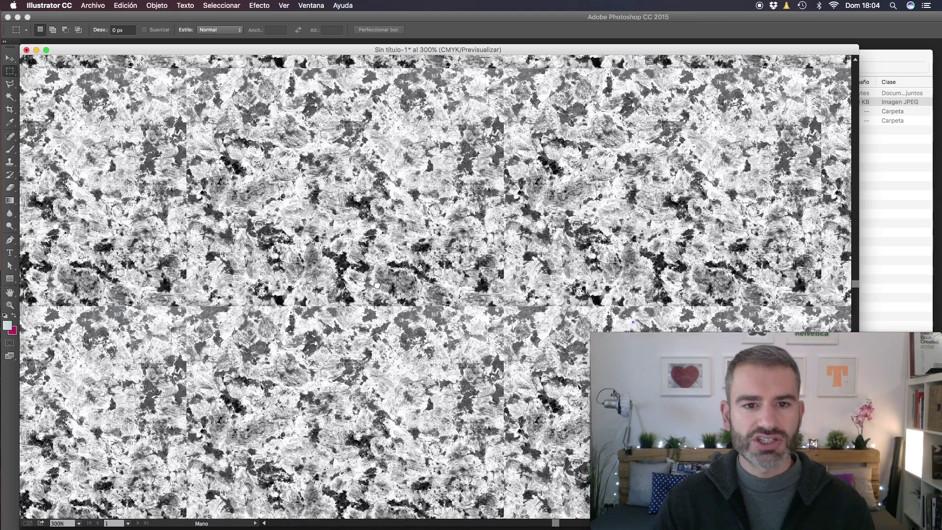
{"action": "left_click_drag", "start_coordinate": [143, 57], "coordinate": [322, 198]}
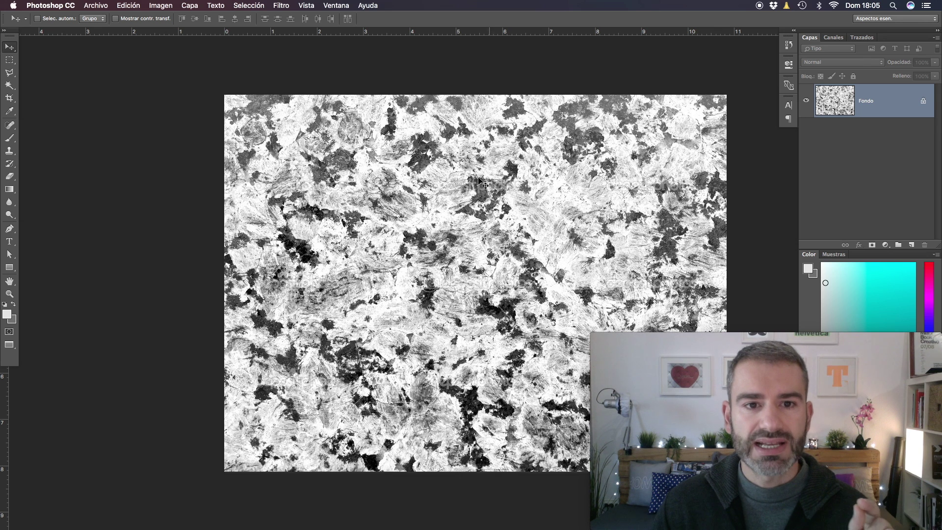
Apply a 500-pixel horizontal wrap-around Offset filter to the texture.
{"action": "left_click", "coordinate": [281, 6]}
{"action": "mouse_move", "coordinate": [286, 206]}
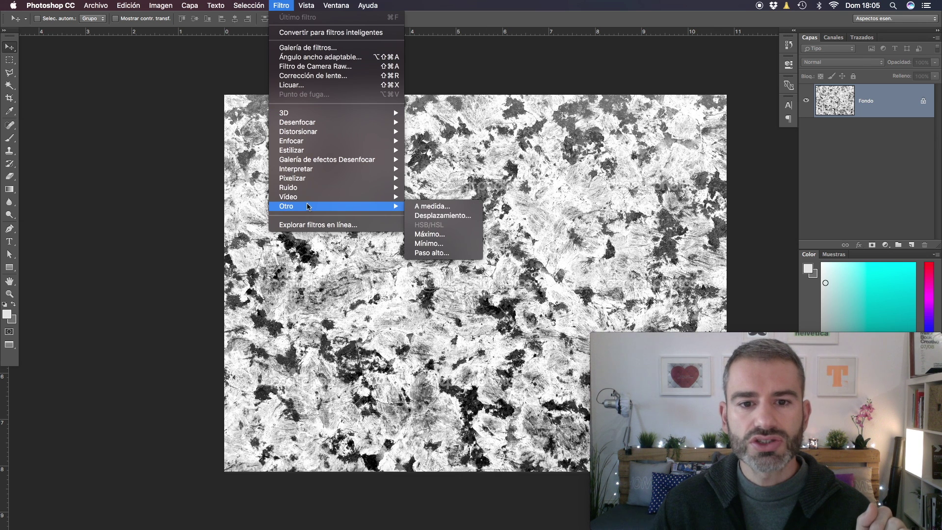
{"action": "left_click", "coordinate": [461, 216]}
{"action": "left_click_drag", "start_coordinate": [464, 193], "coordinate": [682, 168]}
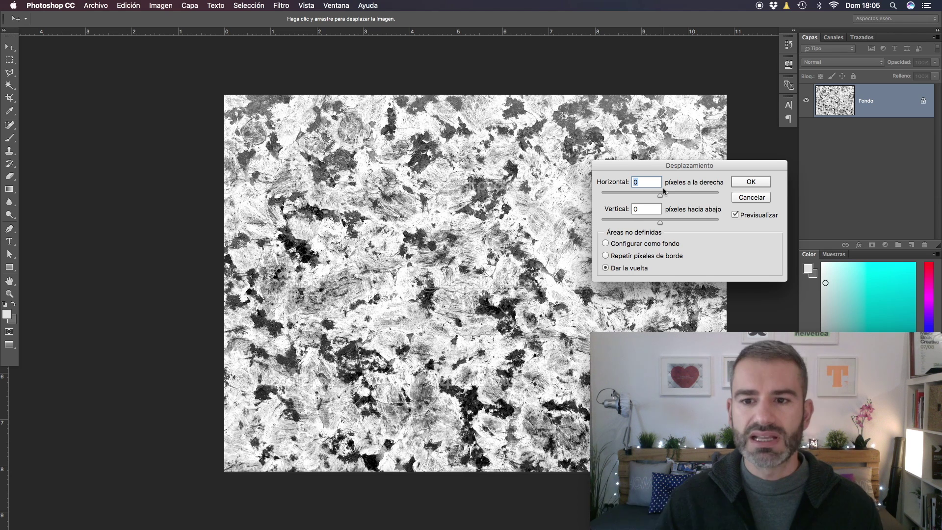
{"action": "type", "text": "500"}
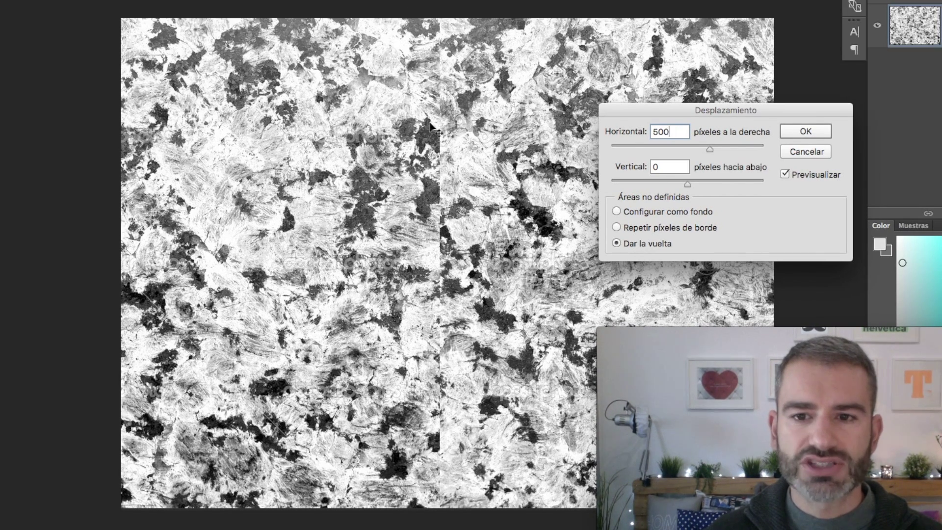
{"action": "key", "text": "Return"}
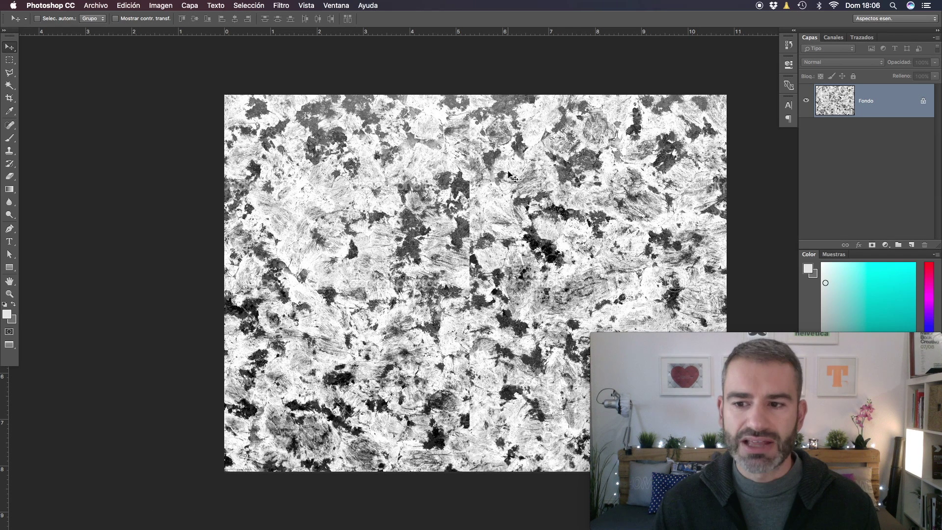
Try stamping the seam with the Clone Stamp at 100% opacity, then undo it.
{"action": "left_click_drag", "start_coordinate": [492, 155], "coordinate": [342, 116]}
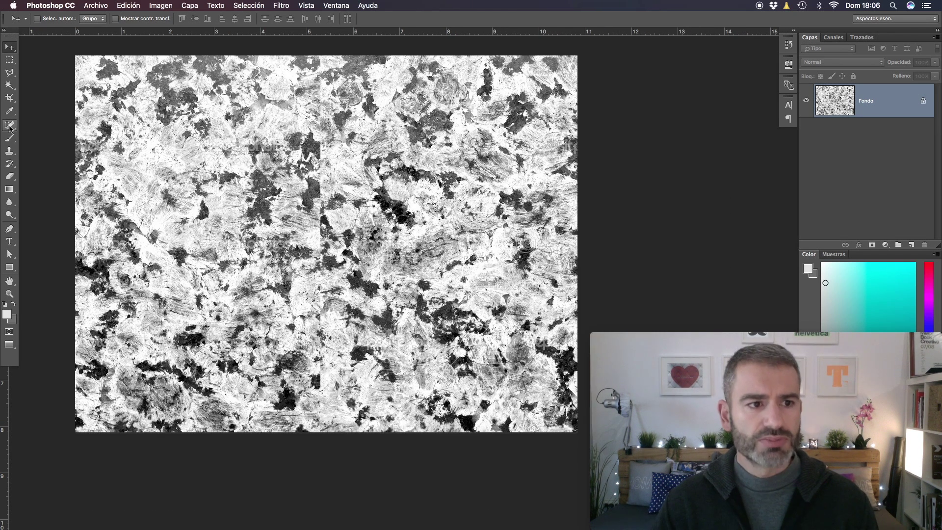
{"action": "left_click", "coordinate": [9, 148]}
{"action": "key", "text": "0"}
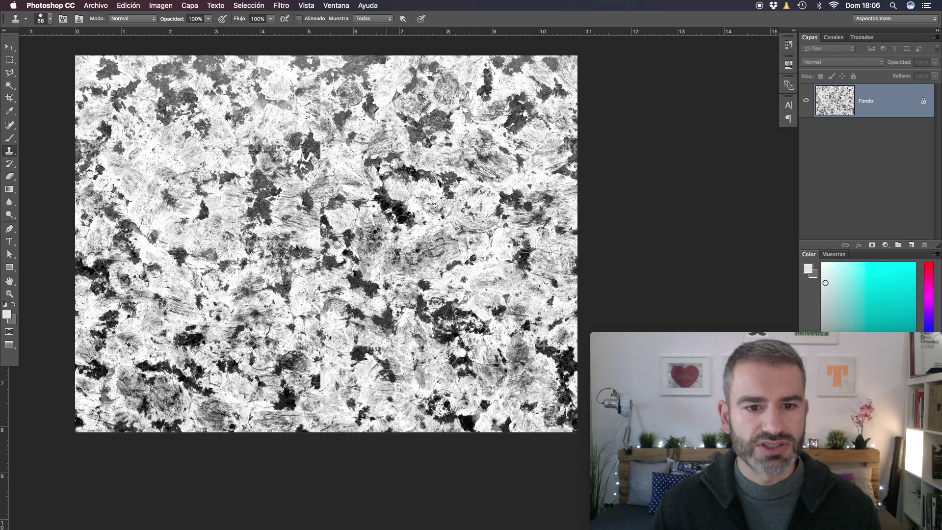
{"action": "left_click", "coordinate": [319, 224]}
{"action": "left_click", "coordinate": [506, 265]}
{"action": "key", "text": "super+z"}
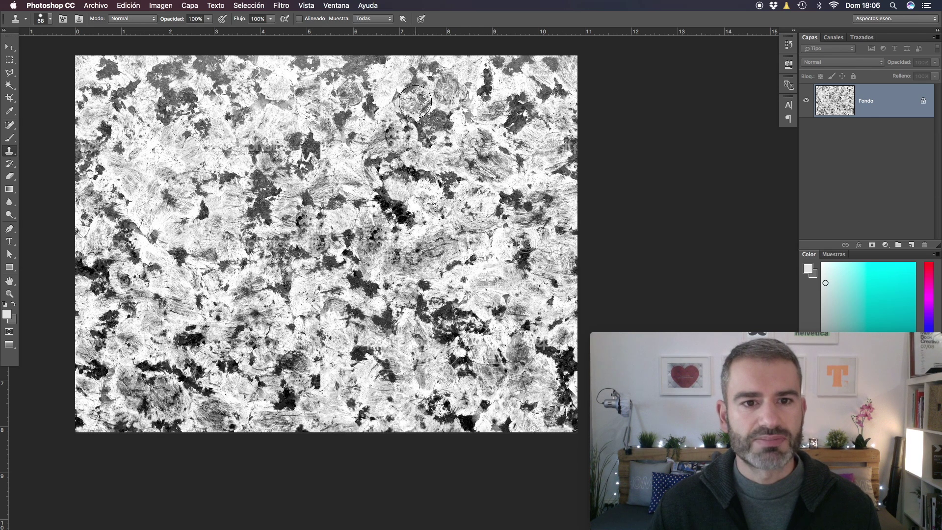
{"action": "left_click_drag", "start_coordinate": [327, 119], "coordinate": [310, 120]}
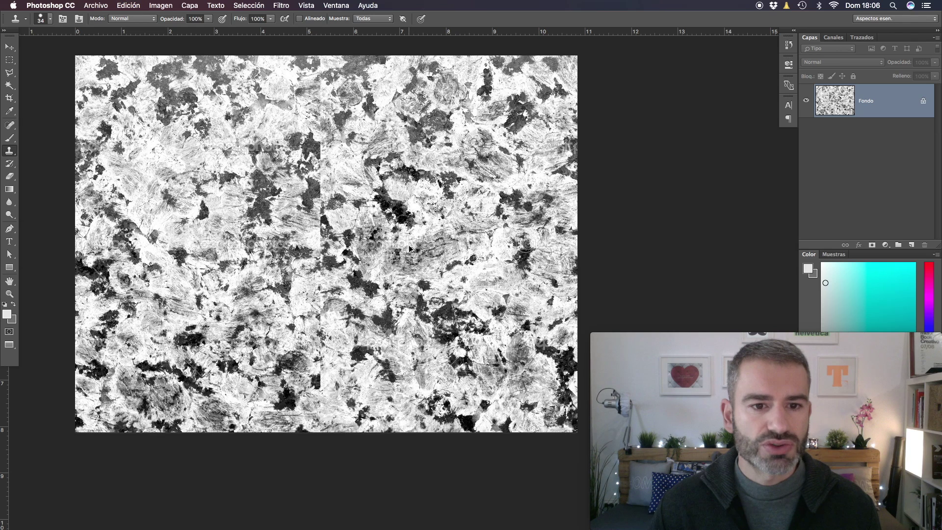
Spot-heal the vertical middle seam from top to bottom.
{"action": "left_click_drag", "start_coordinate": [10, 125], "coordinate": [72, 124]}
{"action": "left_click", "coordinate": [71, 123]}
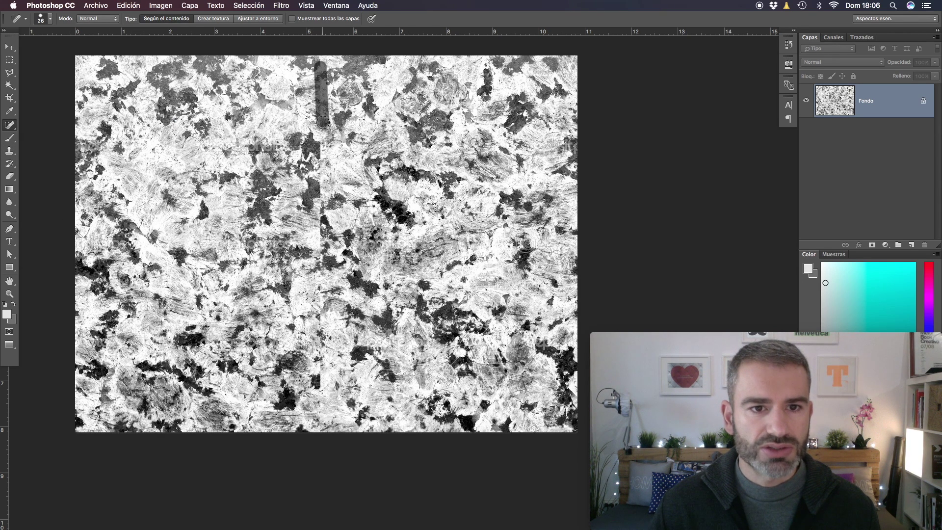
{"action": "left_click_drag", "start_coordinate": [332, 141], "coordinate": [317, 238]}
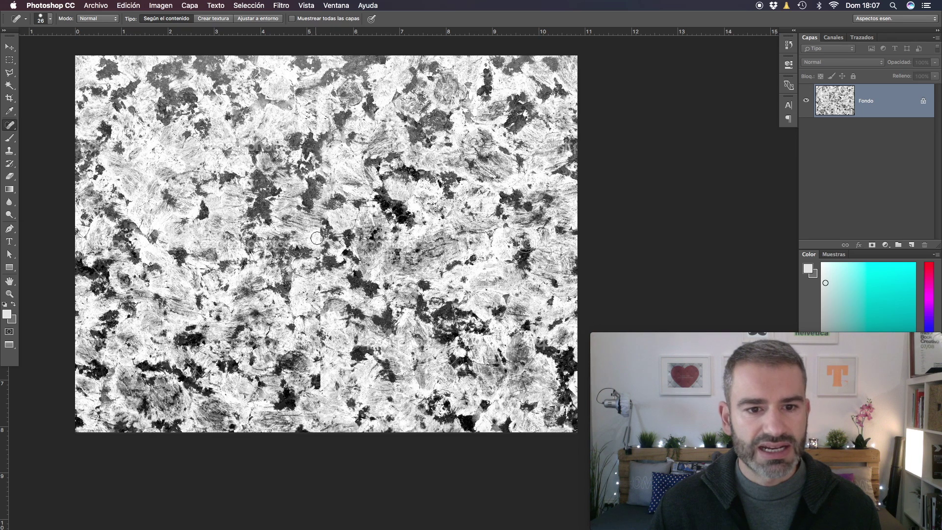
{"action": "left_click_drag", "start_coordinate": [319, 273], "coordinate": [319, 292]}
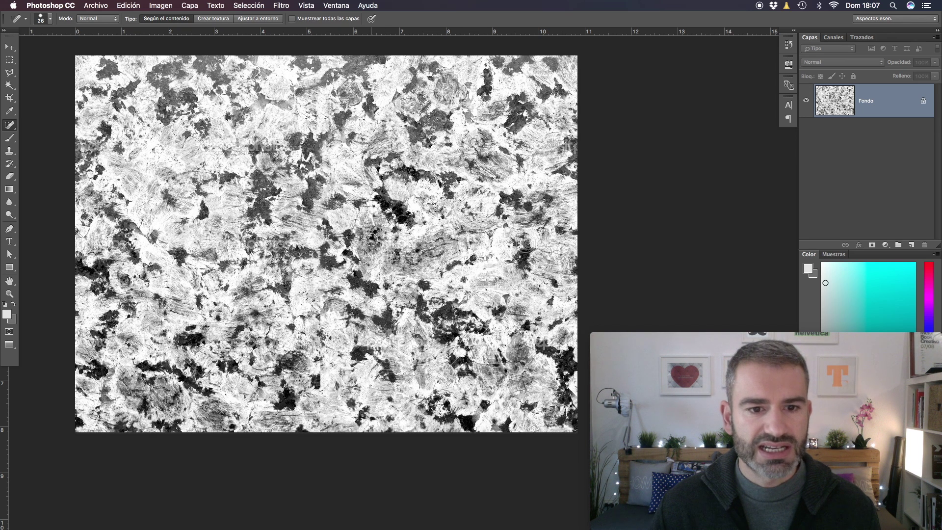
{"action": "scroll", "coordinate": [371, 240], "scroll_direction": "down", "scroll_amount": 2}
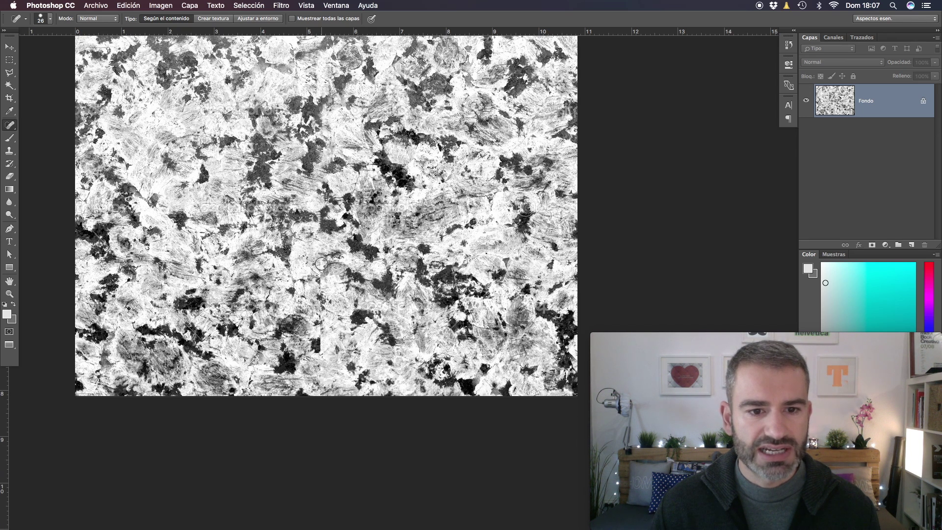
{"action": "left_click_drag", "start_coordinate": [319, 281], "coordinate": [319, 333]}
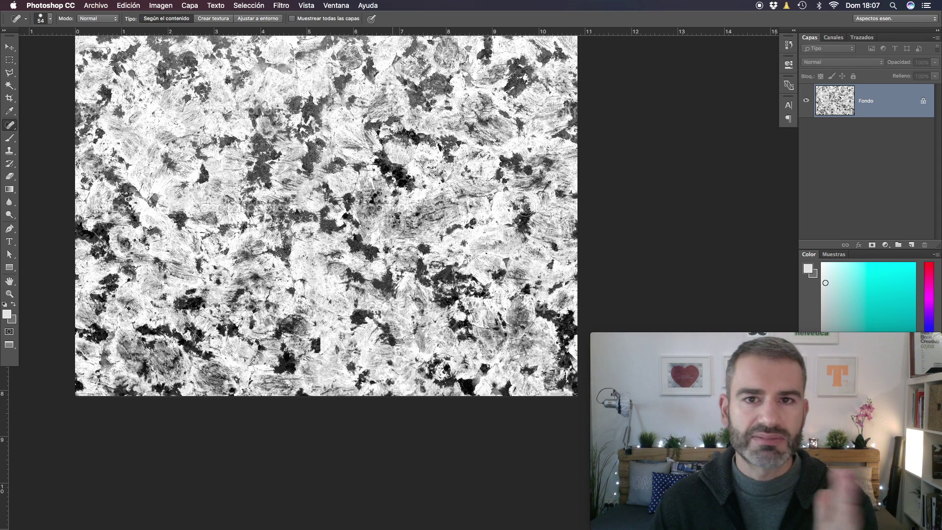
Apply a 500-pixel vertical wrap-around Offset to the texture.
{"action": "left_click", "coordinate": [280, 4]}
{"action": "left_click", "coordinate": [442, 231]}
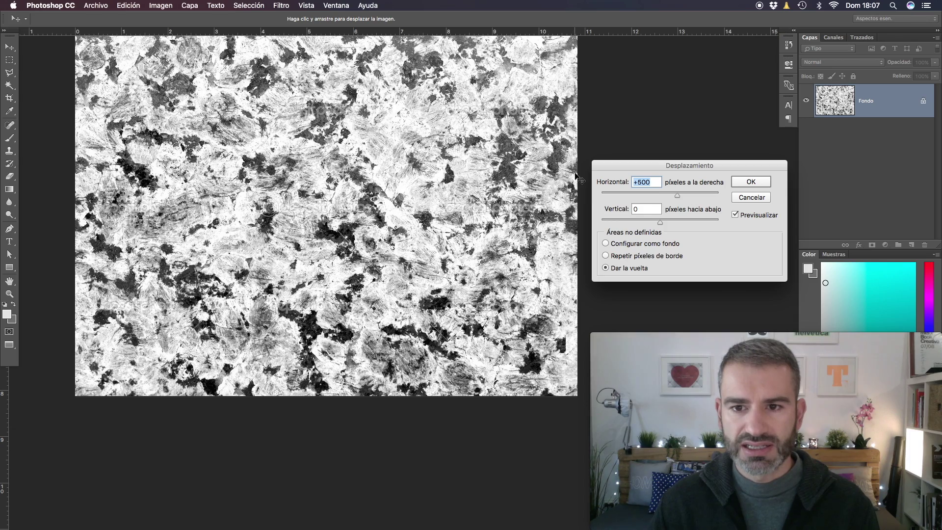
{"action": "type", "text": "0"}
{"action": "left_click", "coordinate": [647, 209]}
{"action": "type", "text": "500"}
{"action": "key", "text": "Return"}
Blend away the horizontal seam with the Healing Brush, left then right.
{"action": "right_click", "coordinate": [10, 125]}
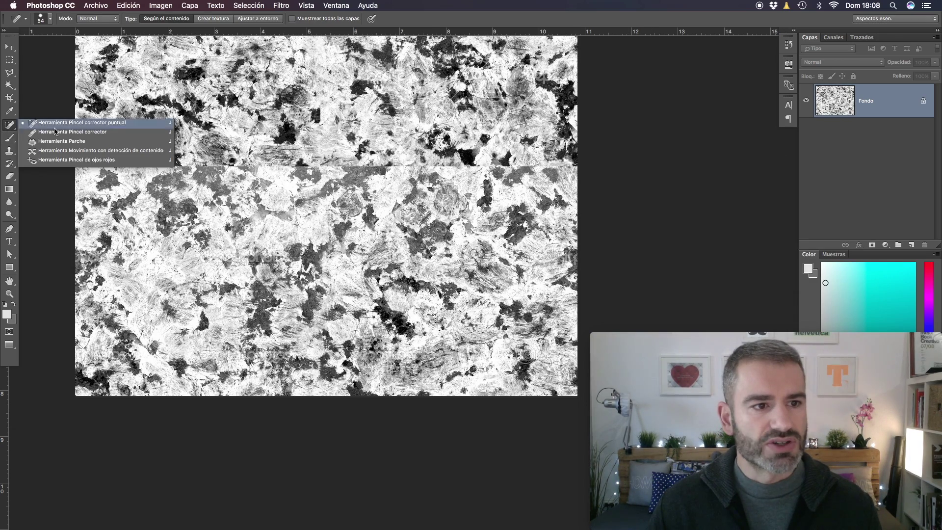
{"action": "left_click", "coordinate": [57, 132]}
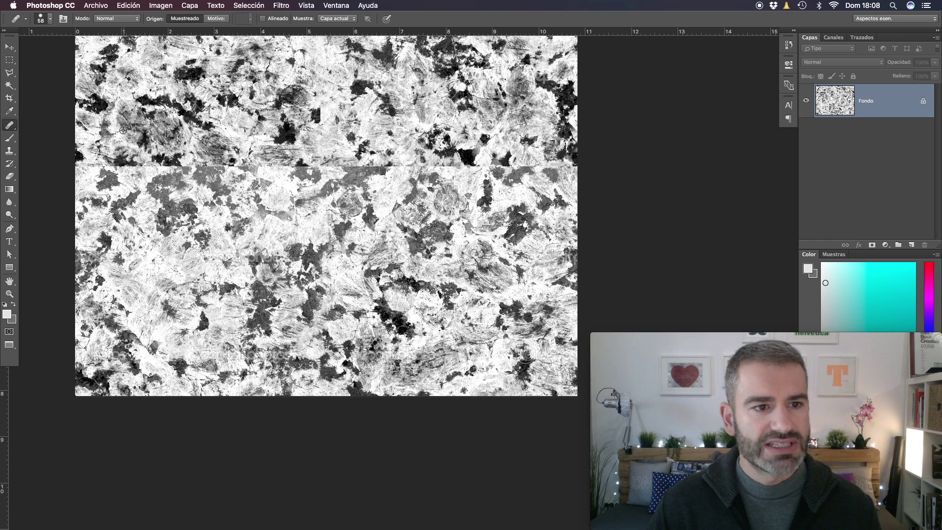
{"action": "left_click_drag", "start_coordinate": [96, 169], "coordinate": [293, 171]}
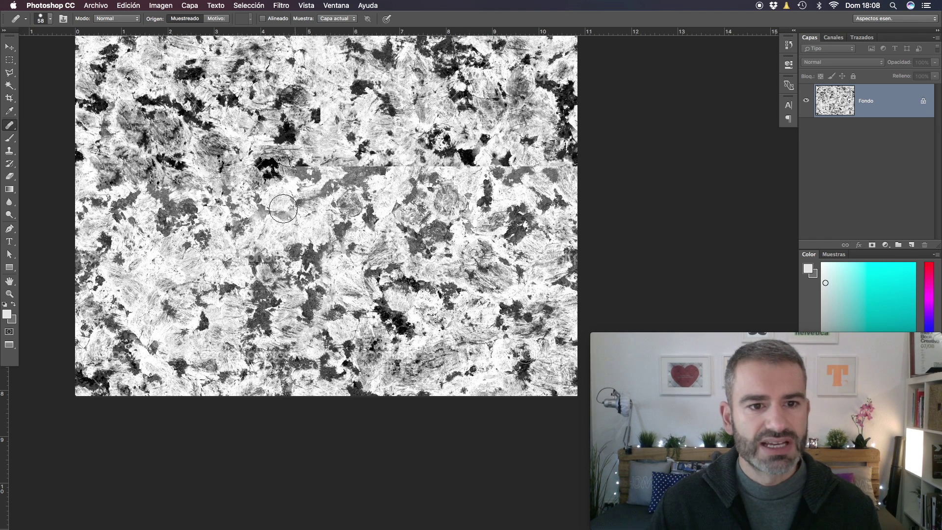
{"action": "left_click_drag", "start_coordinate": [293, 171], "coordinate": [572, 169]}
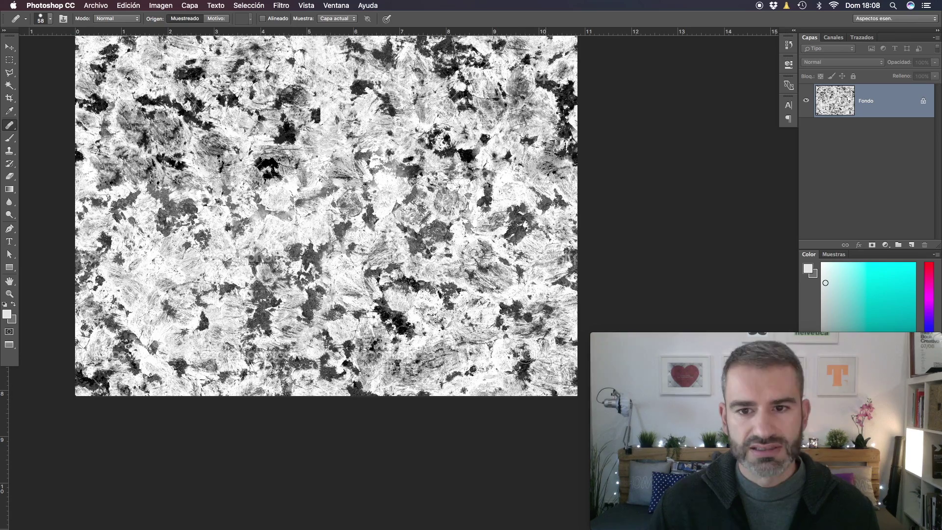
Copy the entire seamless image and return to Illustrator.
{"action": "key", "text": "v"}
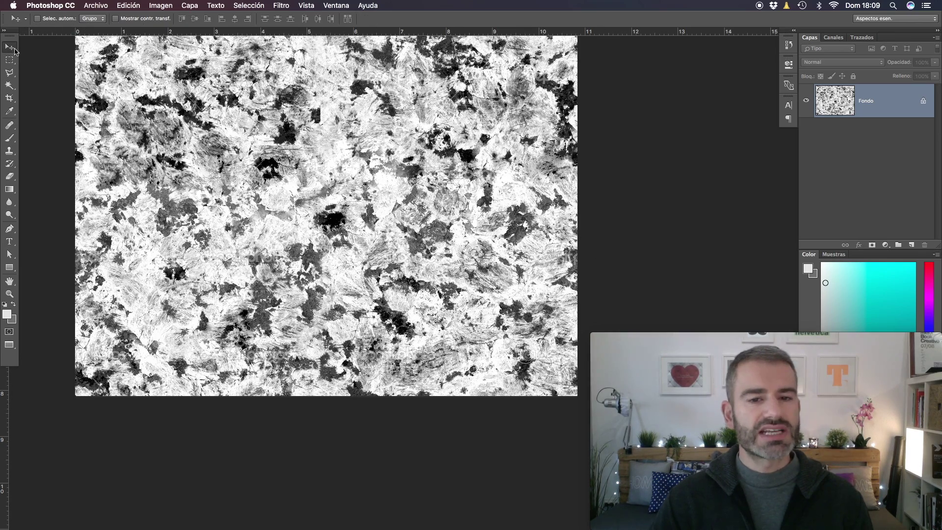
{"action": "key", "text": "ctrl+a"}
{"action": "scroll", "coordinate": [514, 136], "scroll_direction": "up", "scroll_amount": 2}
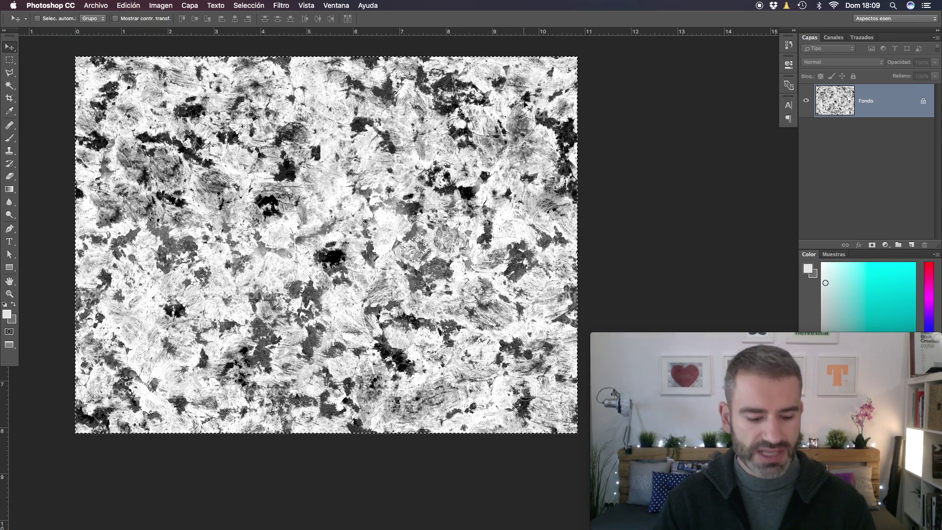
{"action": "key", "text": "super+Tab"}
{"action": "key", "text": "ctrl+1"}
Shorten the pattern rectangle, paste the seamless texture, and duplicate the rectangle below.
{"action": "key", "text": "v"}
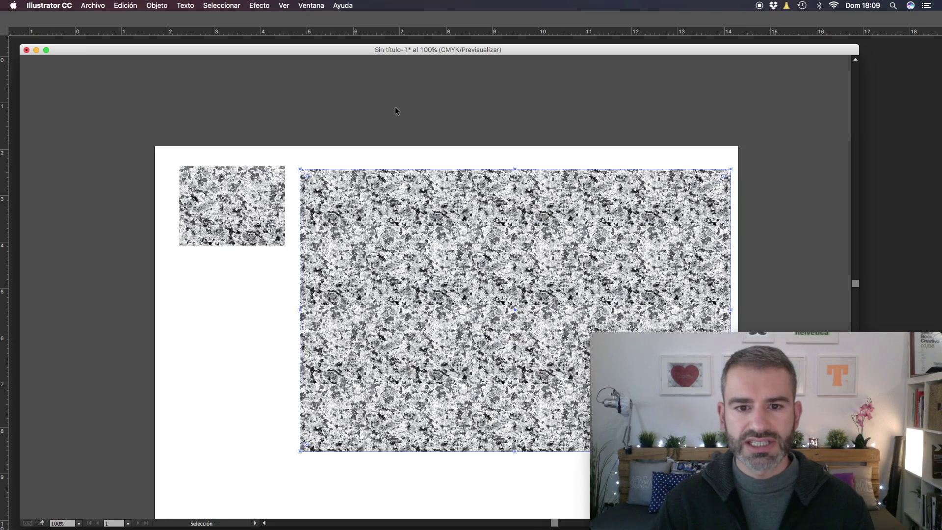
{"action": "left_click_drag", "start_coordinate": [368, 218], "coordinate": [306, 150]}
{"action": "mouse_move", "coordinate": [452, 382]}
{"action": "left_mouse_down"}
{"action": "mouse_move", "coordinate": [452, 263]}
{"action": "mouse_move", "coordinate": [221, 236]}
{"action": "mouse_move", "coordinate": [171, 333]}
{"action": "left_mouse_up"}
{"action": "key", "text": "ctrl+v"}
{"action": "left_click_drag", "start_coordinate": [433, 210], "coordinate": [433, 388]}
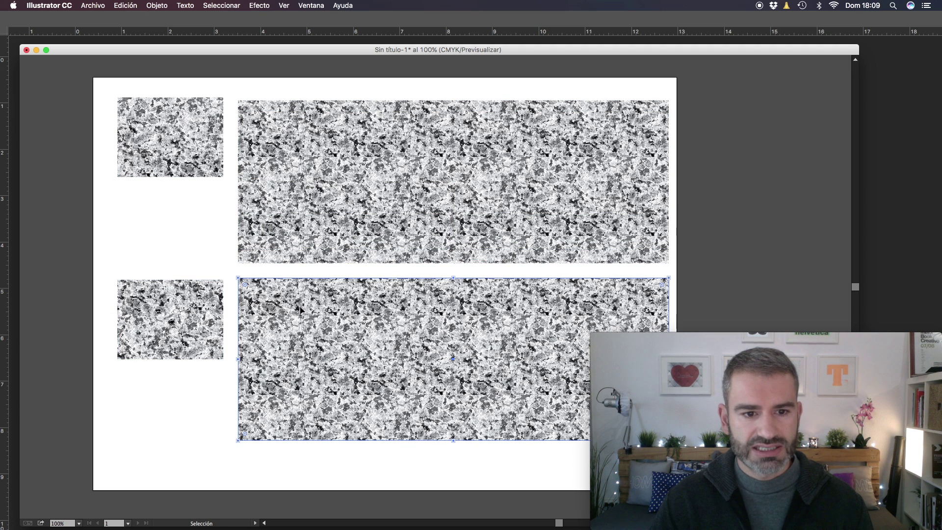
Make the pasted texture a new pattern swatch and fill the lower rectangle with it.
{"action": "left_click", "coordinate": [195, 318]}
{"action": "key", "text": "Tab"}
{"action": "left_click_drag", "start_coordinate": [196, 315], "coordinate": [840, 228]}
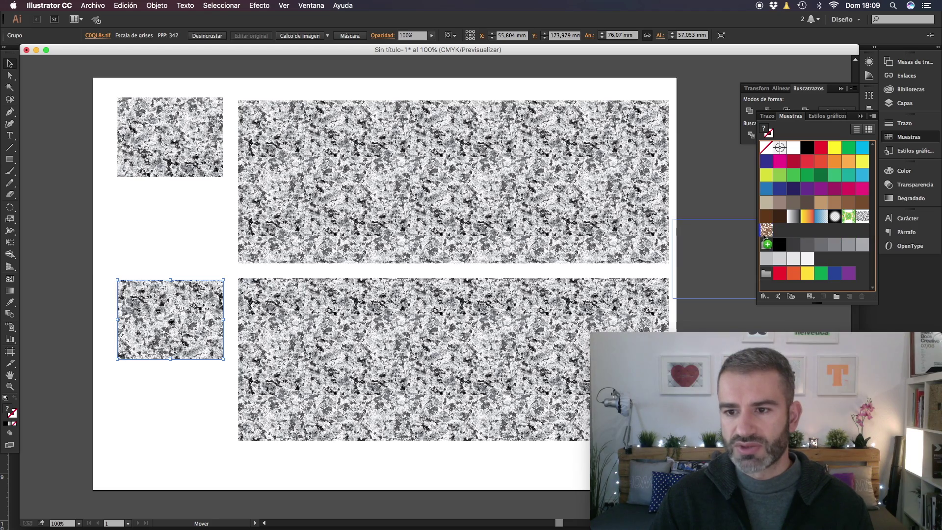
{"action": "left_click_drag", "start_coordinate": [764, 236], "coordinate": [766, 230]}
{"action": "left_click", "coordinate": [484, 320]}
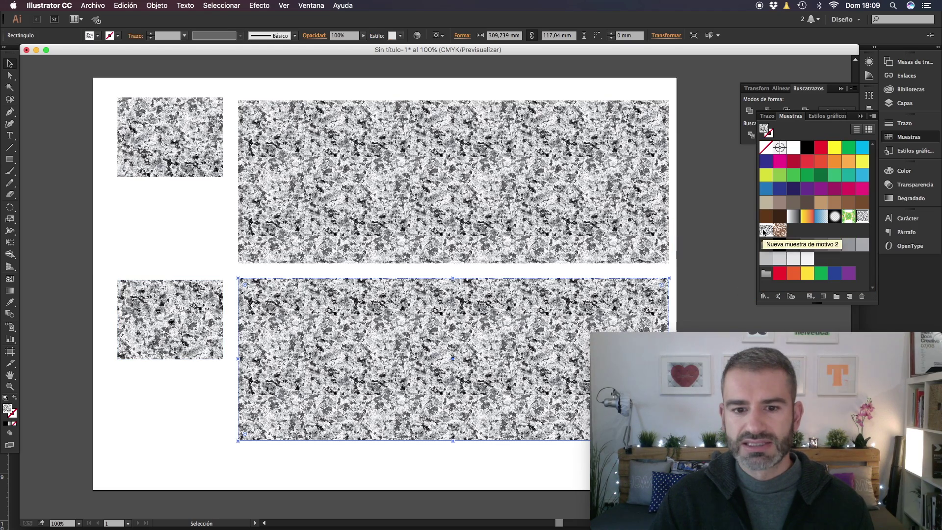
{"action": "left_click", "coordinate": [766, 230]}
Zoom in on the grunge pattern, hide the panels, and view it full-screen.
{"action": "key", "text": "super+plus"}
{"action": "scroll", "coordinate": [345, 221], "scroll_direction": "down", "scroll_amount": 2}
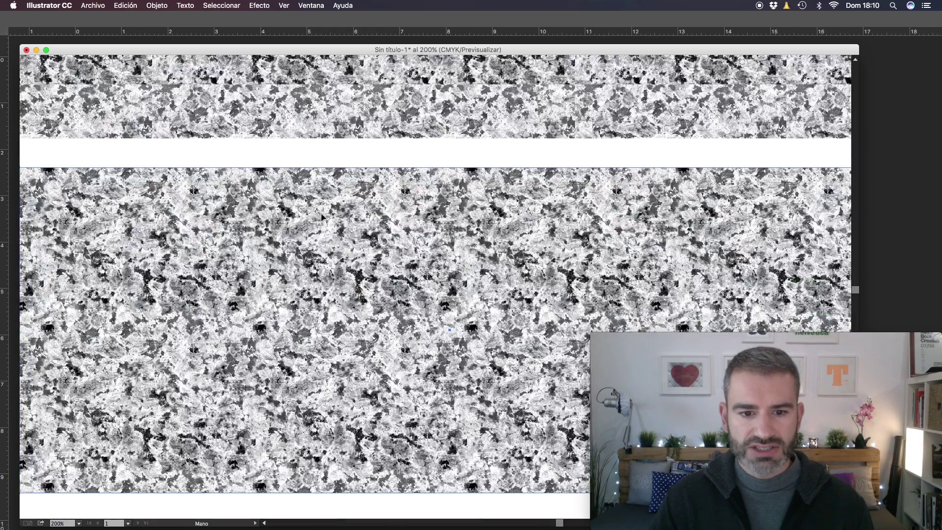
{"action": "key", "text": "super+plus"}
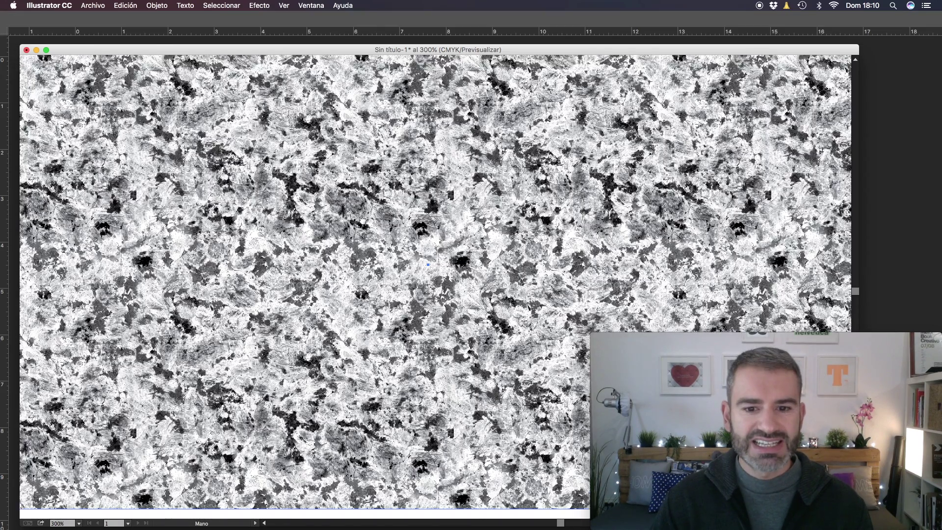
{"action": "scroll", "coordinate": [440, 253], "scroll_direction": "down", "scroll_amount": 3}
{"action": "key", "text": "Tab"}
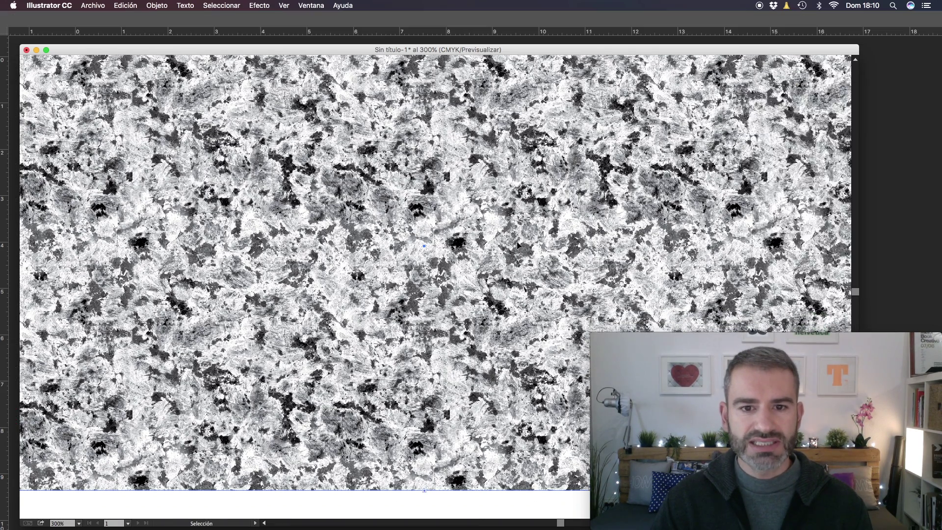
{"action": "left_click_drag", "start_coordinate": [573, 266], "coordinate": [541, 235]}
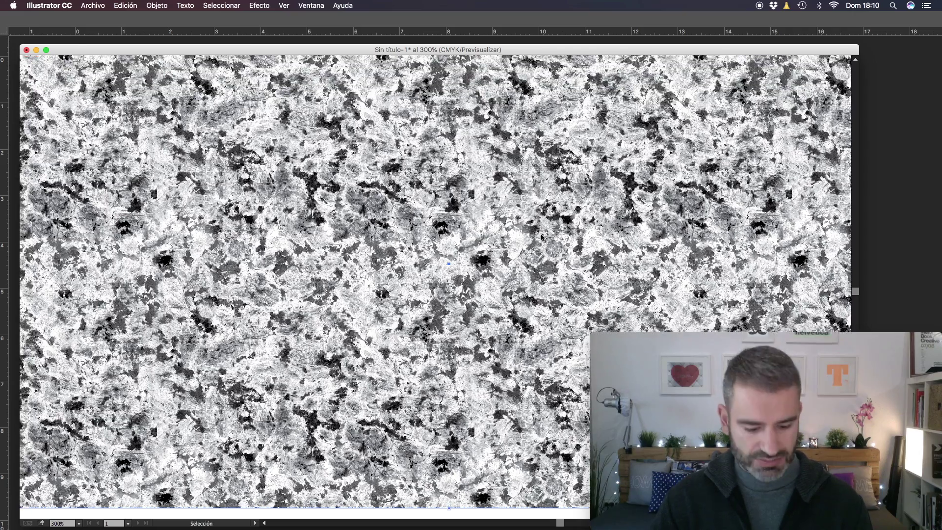
{"action": "key", "text": "f"}
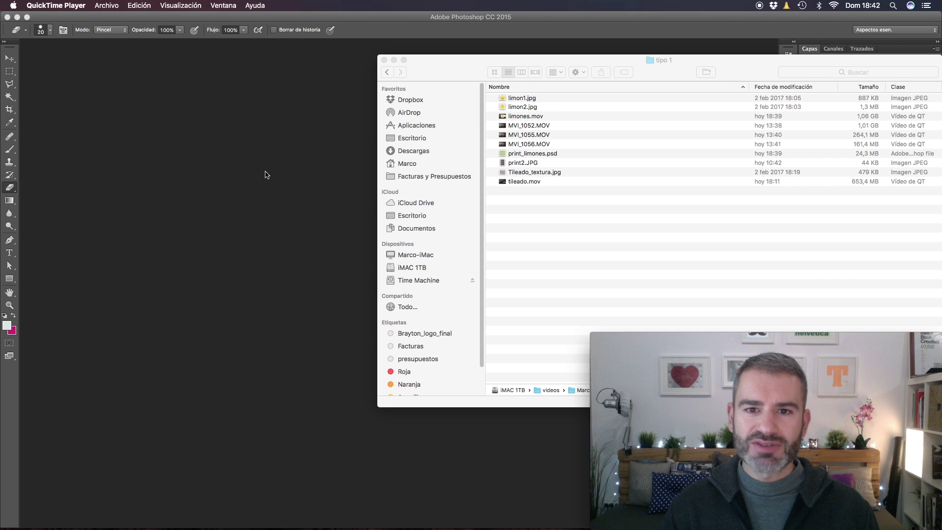
Quick Look limon1.jpg and limon2.jpg, then go back to Photoshop.
{"action": "left_click", "coordinate": [549, 96]}
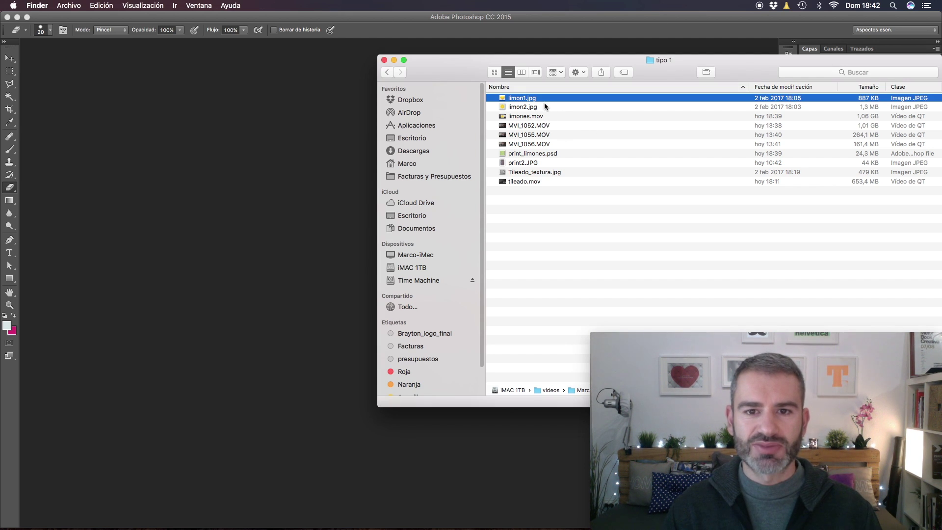
{"action": "key", "text": "space"}
{"action": "key", "text": "space"}
{"action": "left_click", "coordinate": [543, 107]}
{"action": "key", "text": "space"}
{"action": "key", "text": "space"}
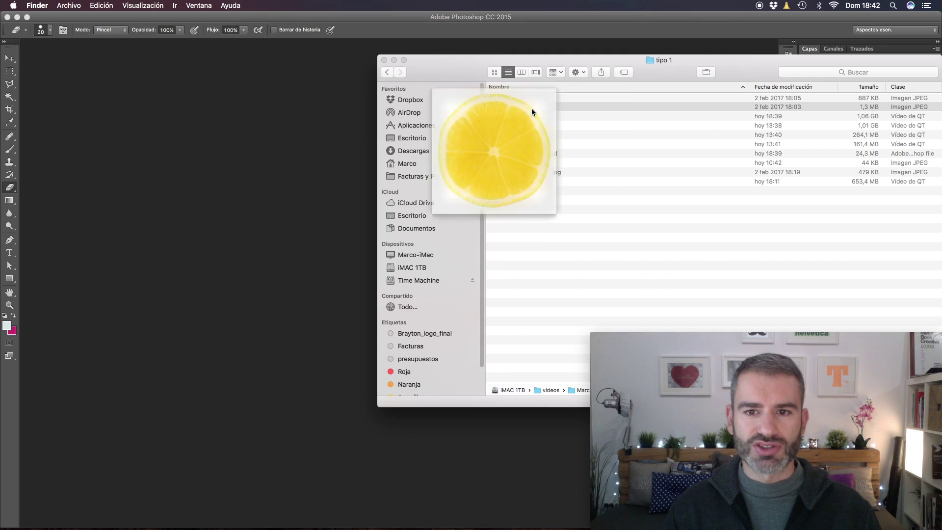
{"action": "left_click", "coordinate": [280, 166]}
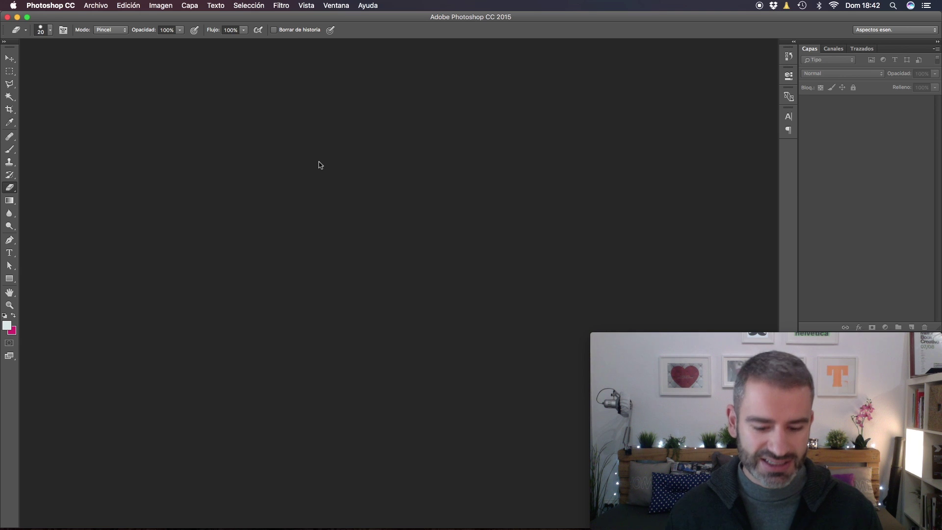
Make a new document sized 20 × 20 centimetres at 300 ppi.
{"action": "key", "text": "super+n"}
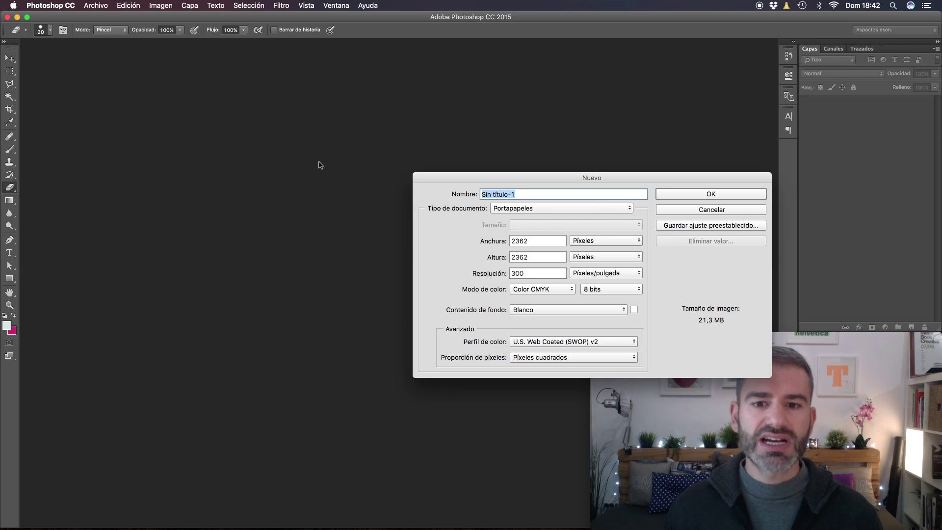
{"action": "left_click", "coordinate": [488, 212]}
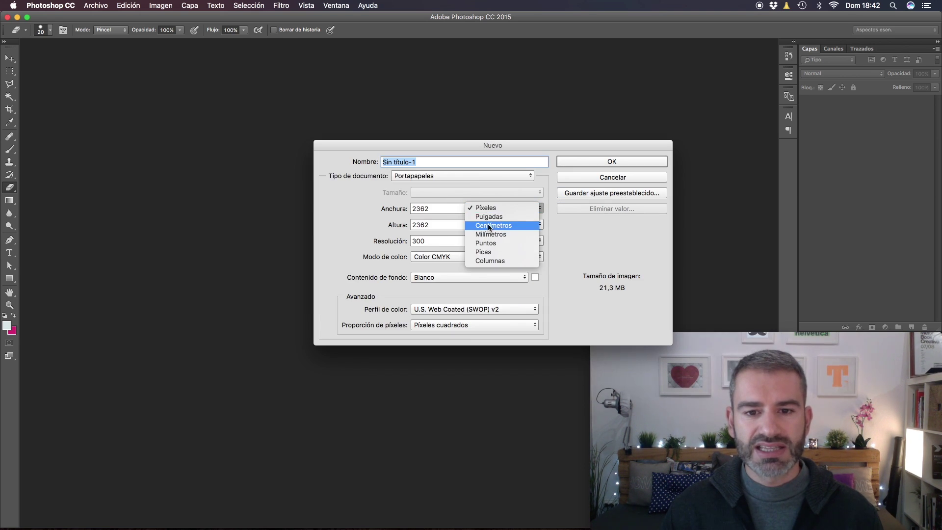
{"action": "left_click", "coordinate": [490, 226]}
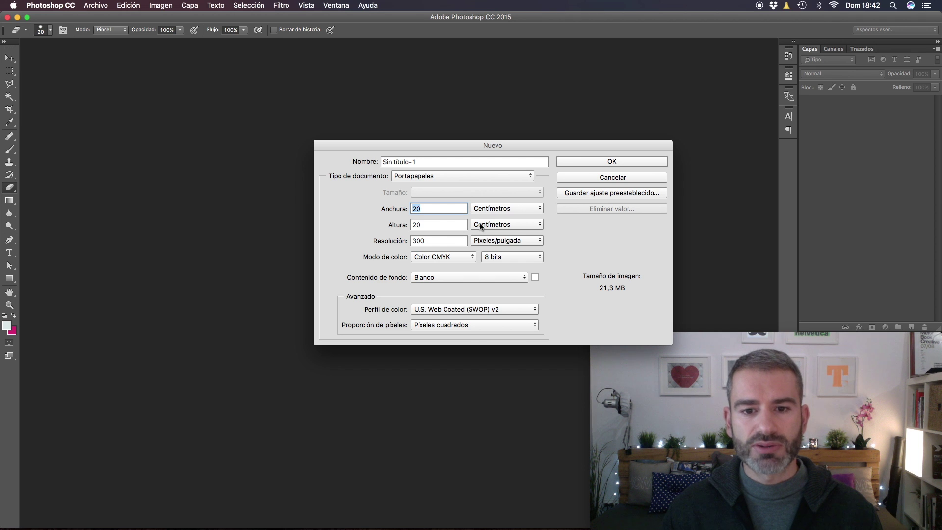
{"action": "key", "text": "Tab"}
{"action": "key", "text": "Tab"}
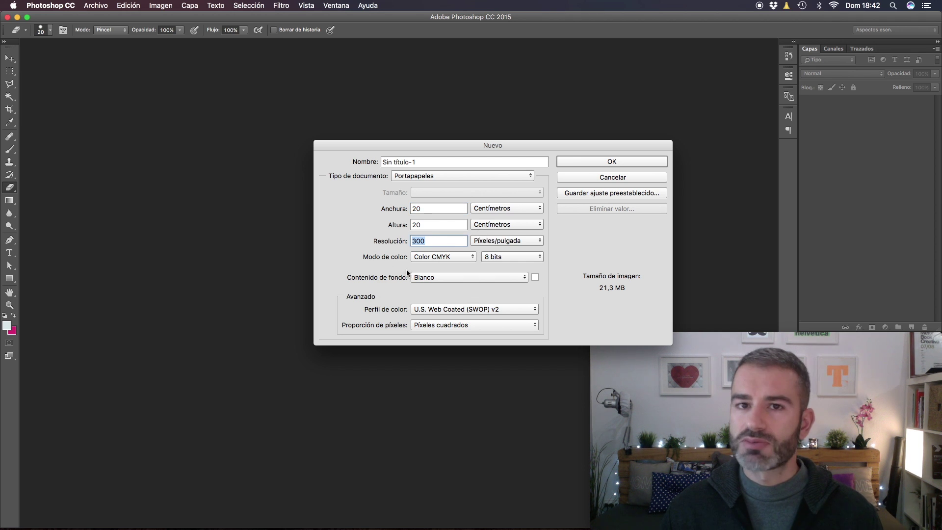
{"action": "left_click", "coordinate": [608, 152]}
Place both lemon photos on the canvas and add a solid colour fill layer.
{"action": "left_click", "coordinate": [762, 134]}
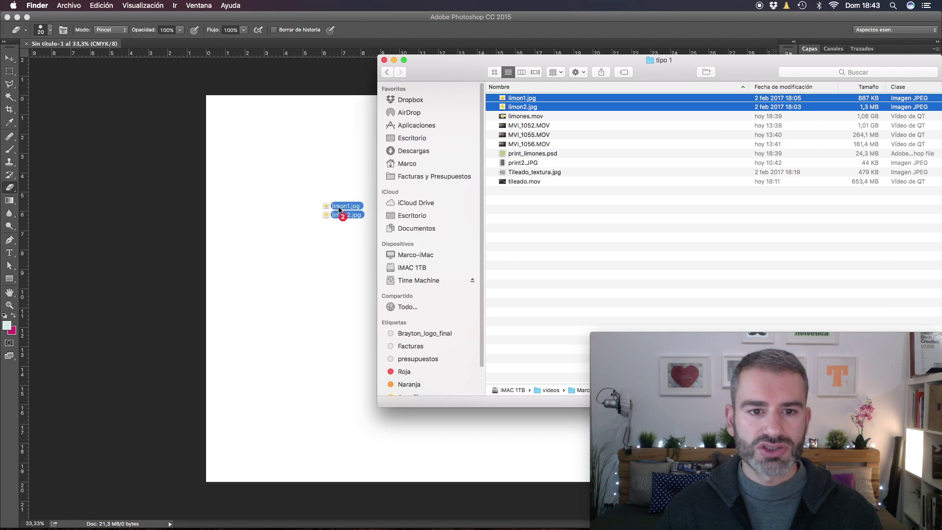
{"action": "left_click_drag", "start_coordinate": [522, 98], "coordinate": [337, 209]}
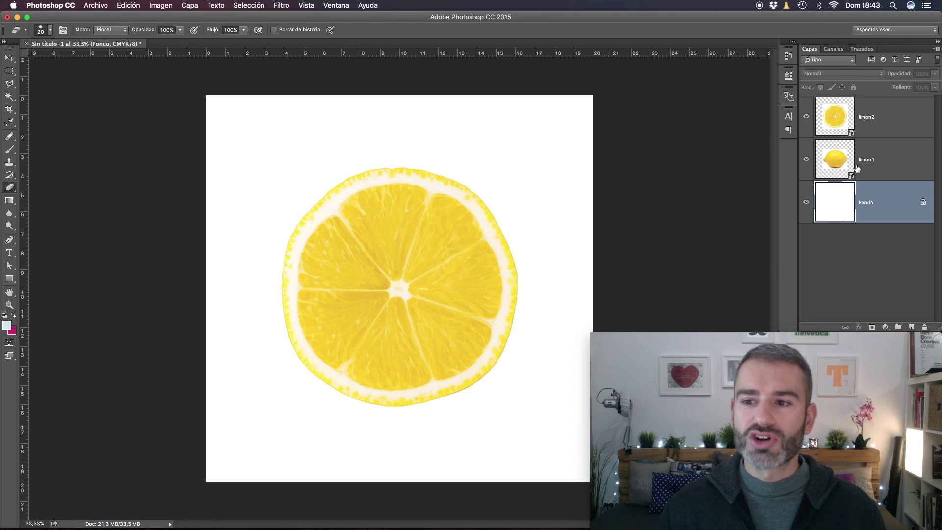
{"action": "left_click", "coordinate": [886, 327]}
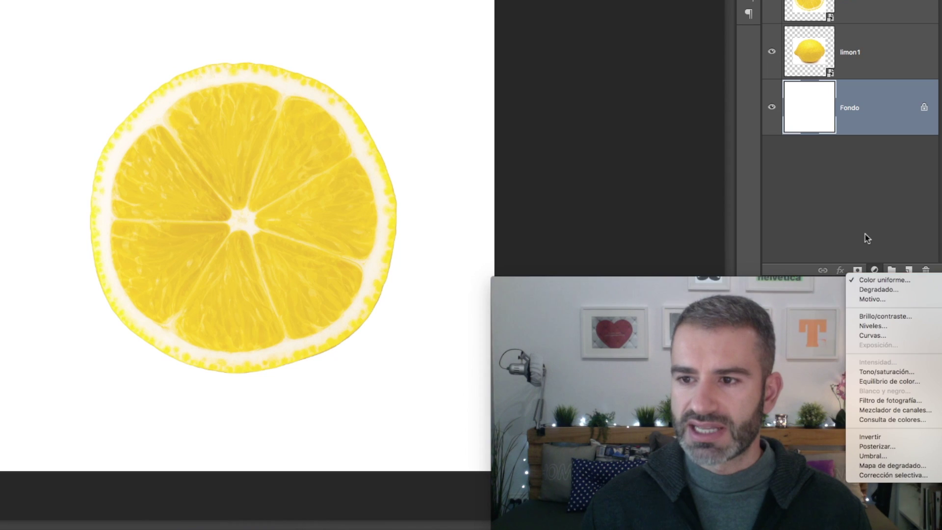
{"action": "left_click", "coordinate": [885, 328]}
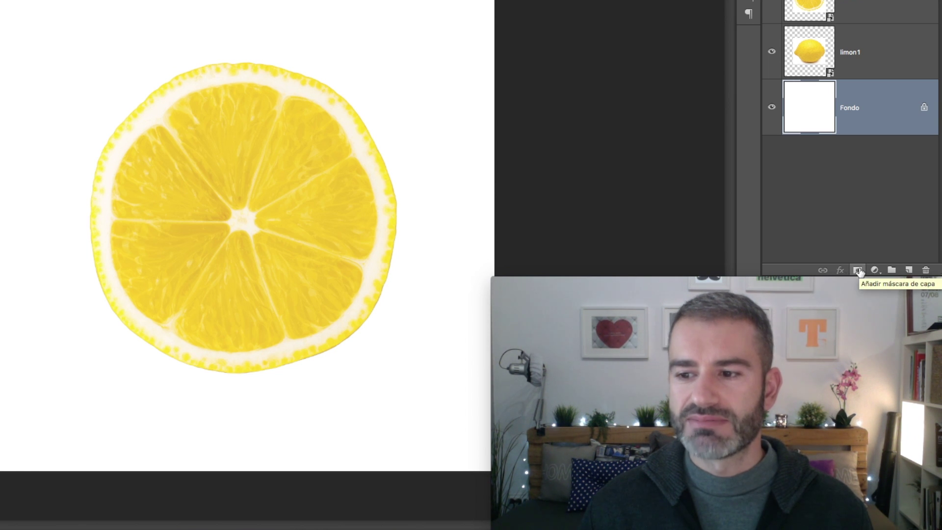
{"action": "left_click", "coordinate": [885, 327]}
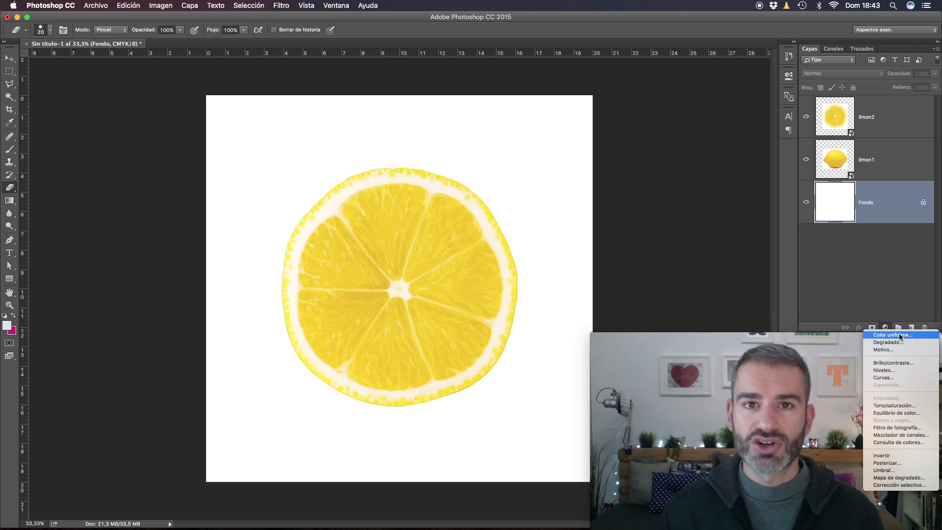
{"action": "left_click", "coordinate": [900, 336]}
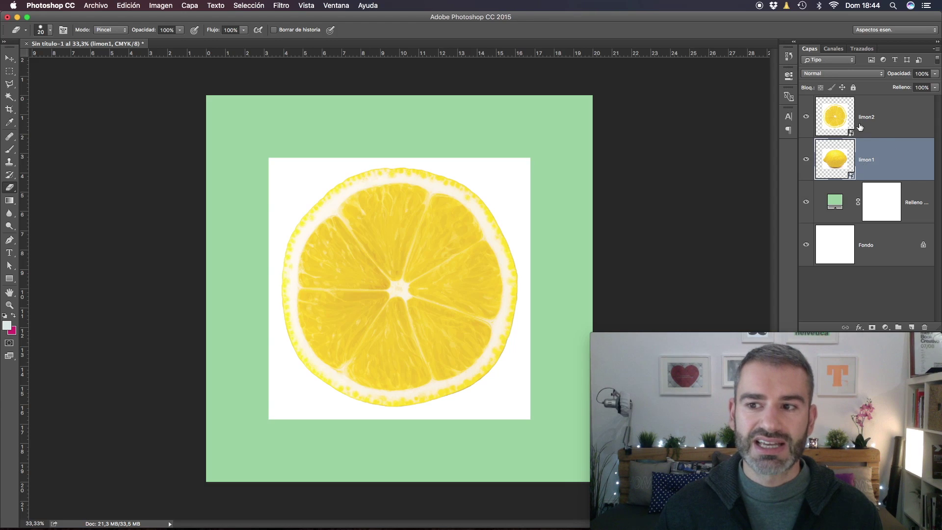
Rasterize the limon2 and limon1 layers.
{"action": "left_click", "coordinate": [860, 128]}
{"action": "left_click", "coordinate": [846, 159]}
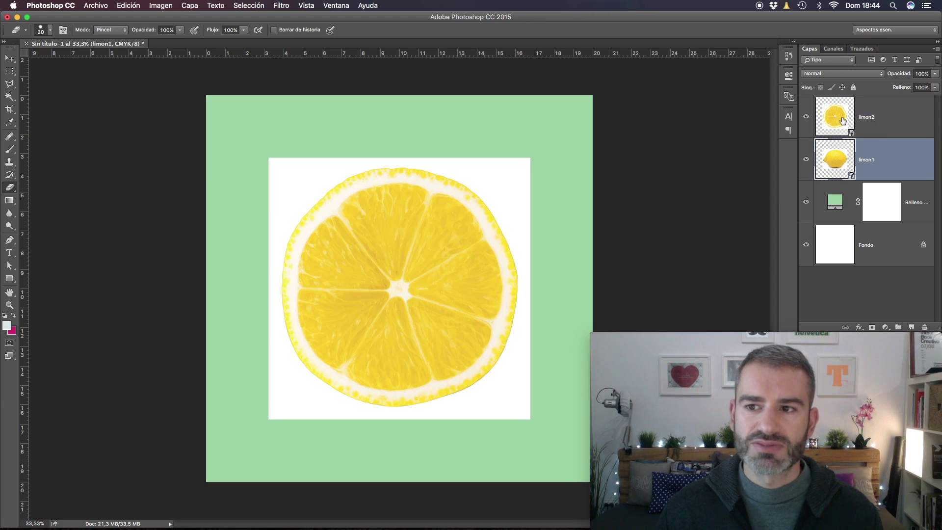
{"action": "left_click", "coordinate": [843, 127]}
{"action": "key", "text": "w"}
{"action": "right_click", "coordinate": [882, 119]}
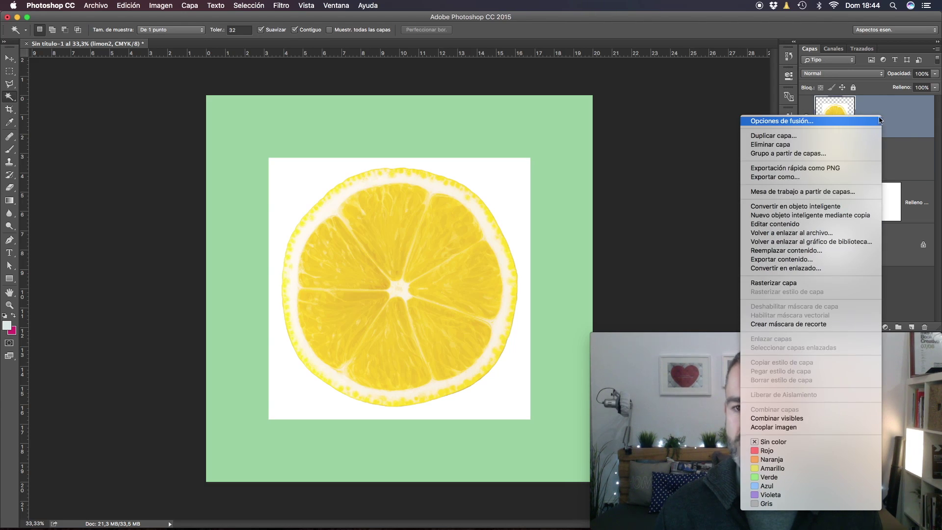
{"action": "left_click", "coordinate": [825, 282]}
{"action": "right_click", "coordinate": [887, 152]}
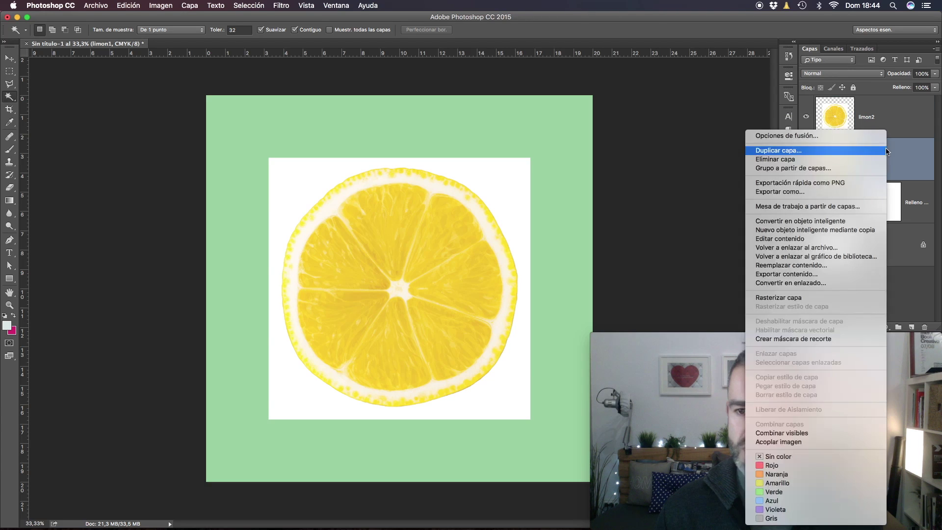
{"action": "left_click", "coordinate": [823, 296]}
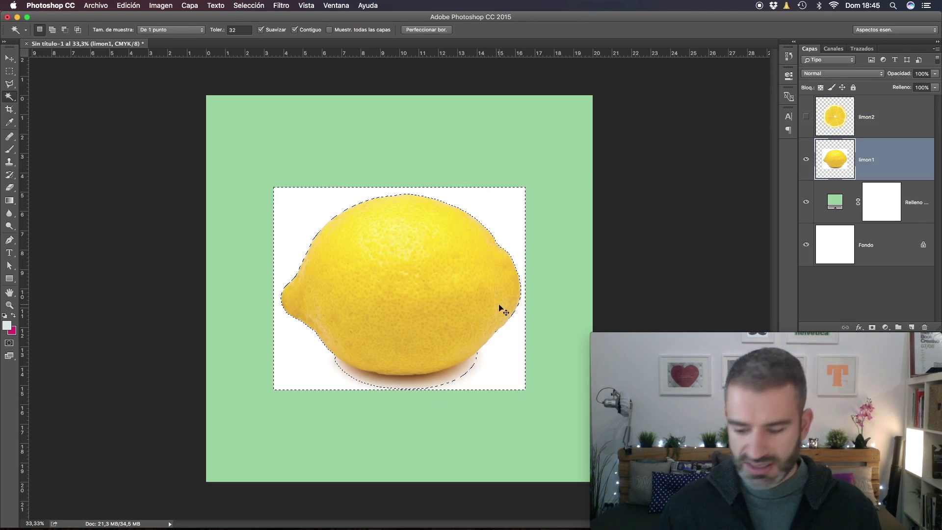
Delete the white background around the whole lemon, leaving its shadow out.
{"action": "key", "text": "super+plus"}
{"action": "left_click_drag", "start_coordinate": [519, 310], "coordinate": [460, 168]}
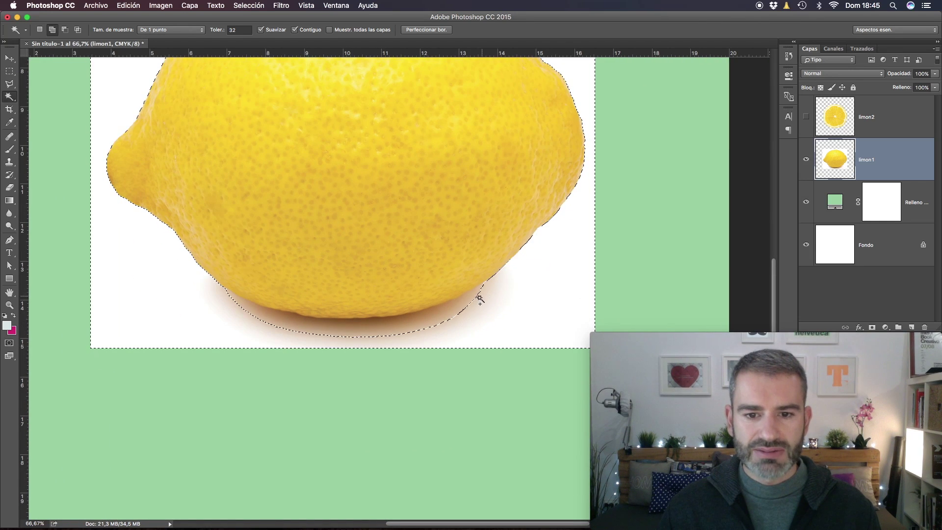
{"action": "left_click", "coordinate": [362, 330], "text": "alt"}
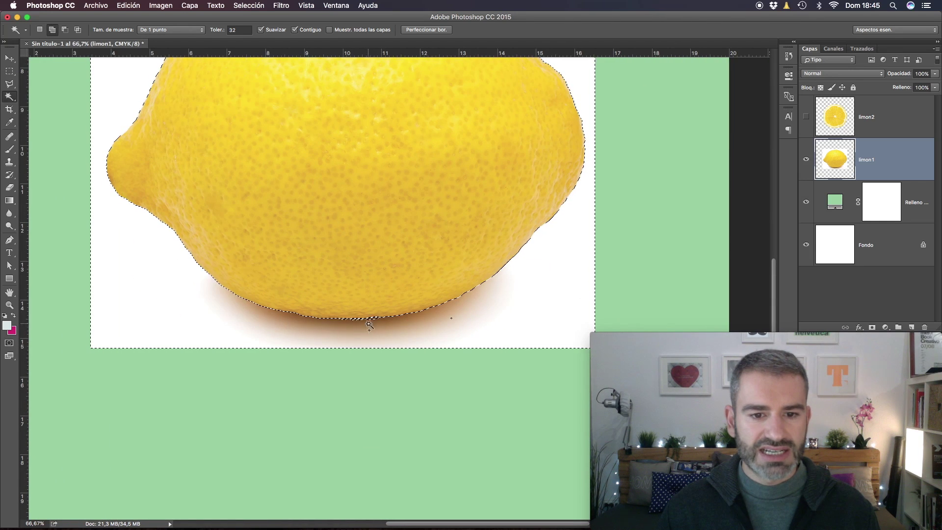
{"action": "key", "text": "super+plus"}
{"action": "key", "text": "super+plus"}
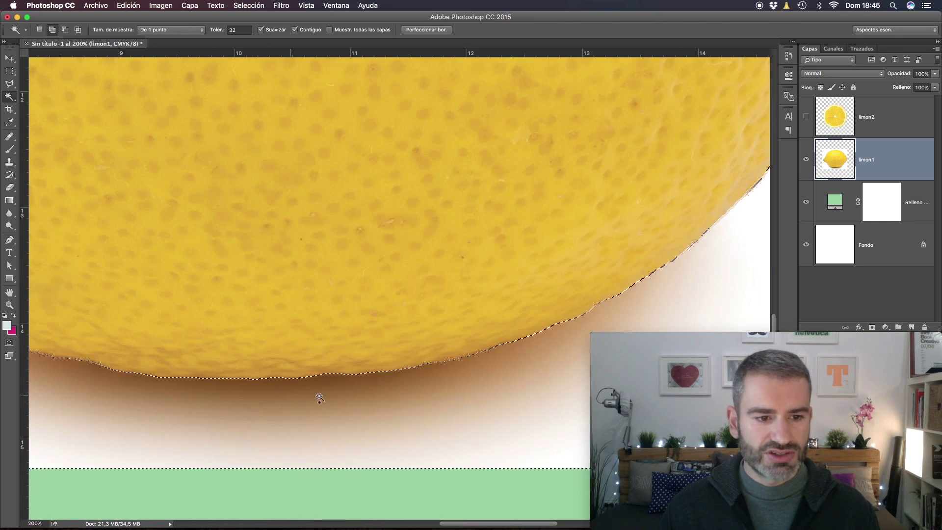
{"action": "key", "text": "super+minus"}
{"action": "key", "text": "super+minus"}
{"action": "key", "text": "super+minus"}
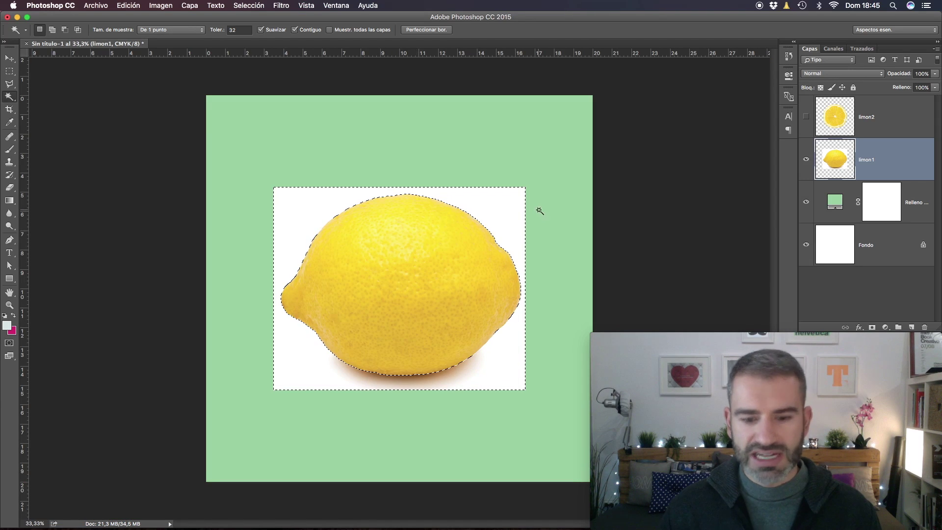
{"action": "key", "text": "Delete"}
{"action": "key", "text": "super+d"}
{"action": "key", "text": "super+plus"}
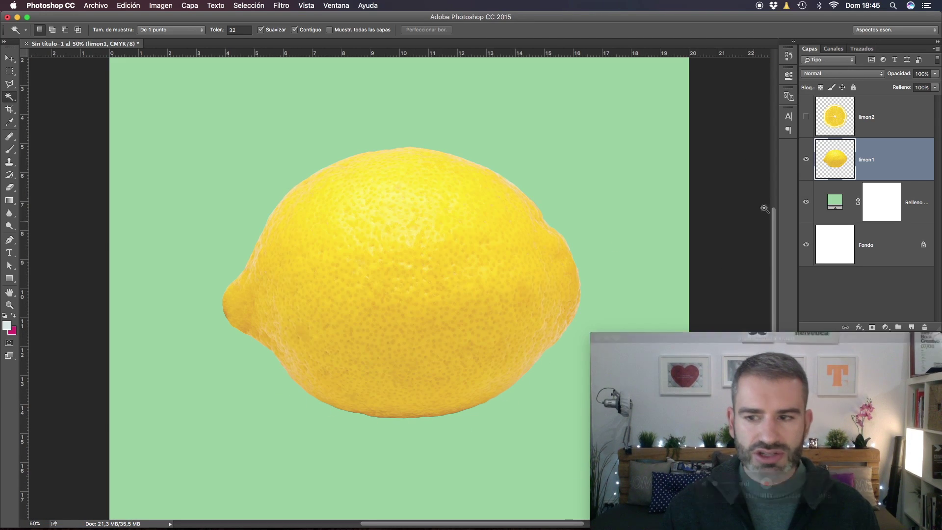
Erase leftover background along the lemon's edges with a 75 px eraser.
{"action": "left_click", "coordinate": [9, 186]}
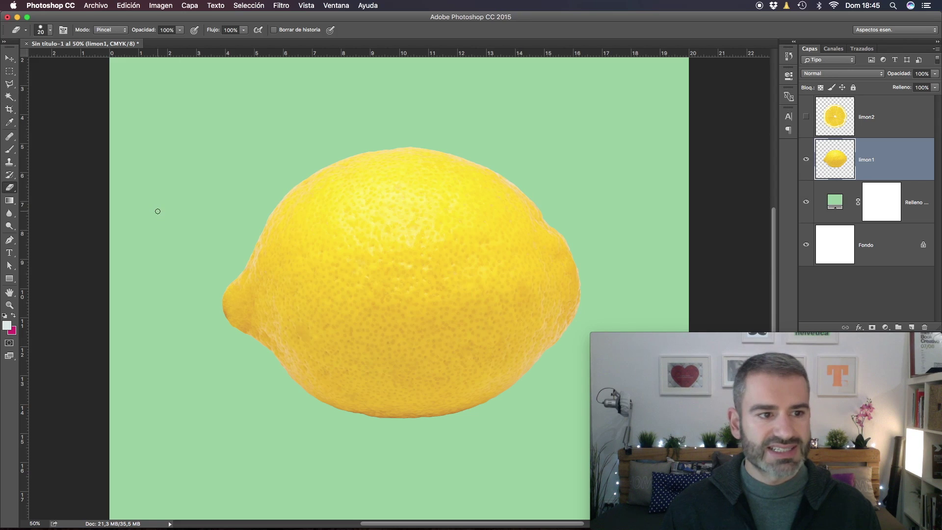
{"action": "right_click", "coordinate": [182, 227]}
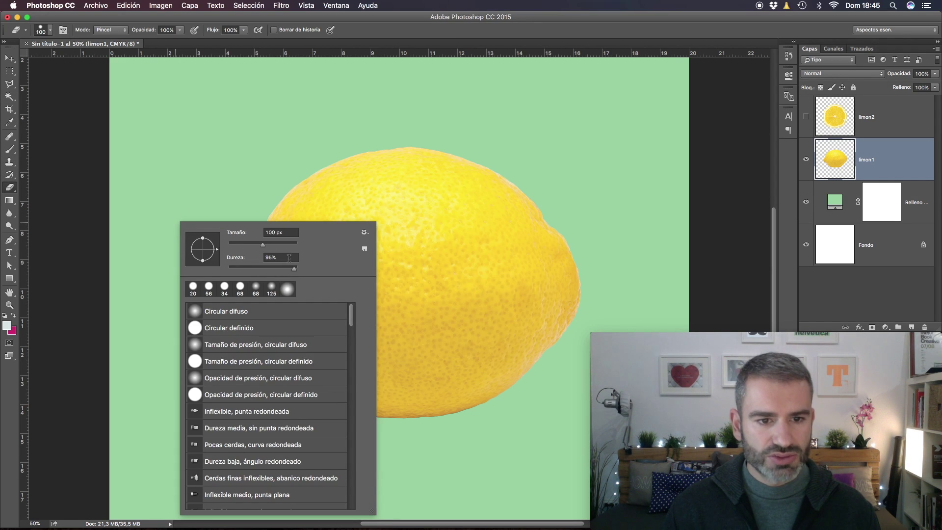
{"action": "key", "text": "Return"}
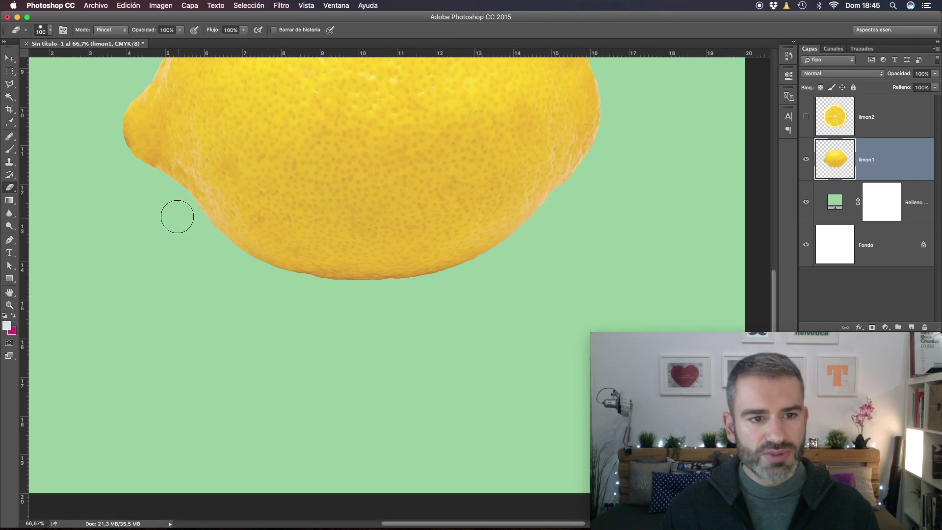
{"action": "left_click_drag", "start_coordinate": [178, 217], "coordinate": [189, 210]}
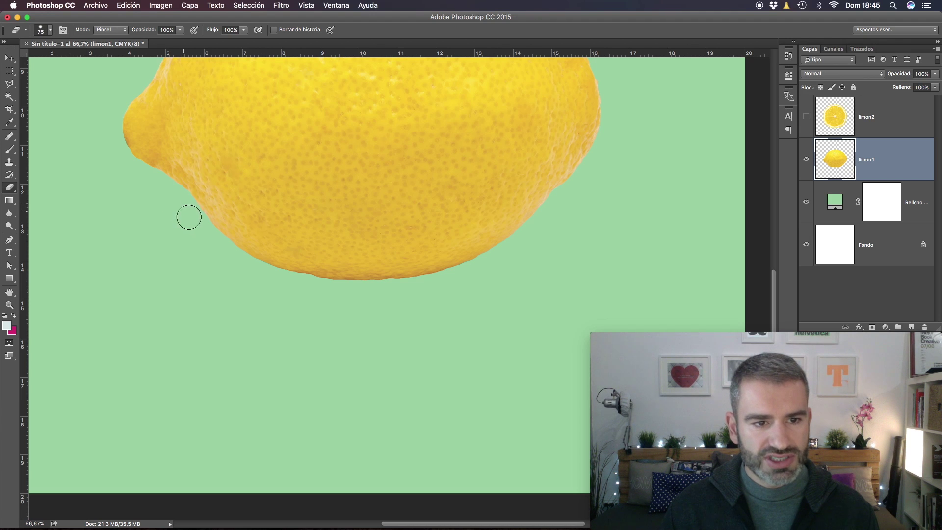
{"action": "scroll", "coordinate": [540, 250], "scroll_direction": "up", "scroll_amount": 5}
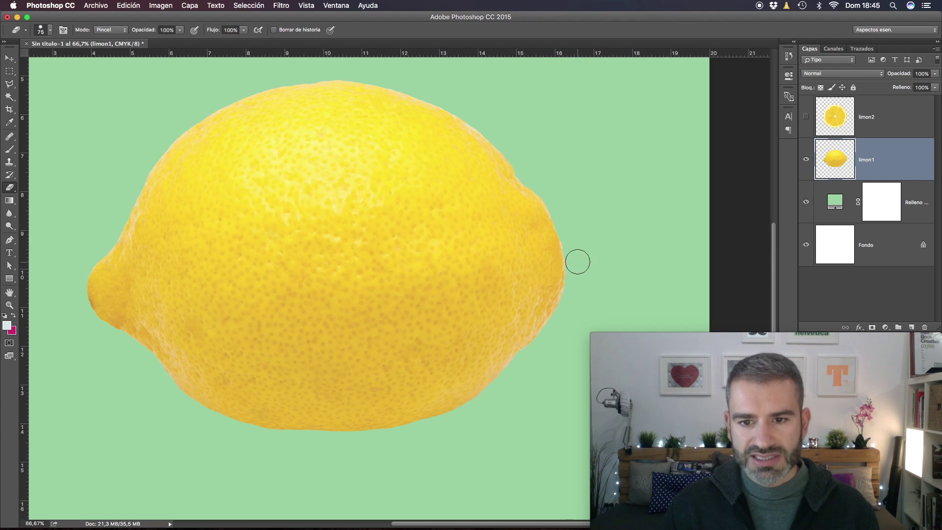
{"action": "scroll", "coordinate": [555, 148], "scroll_direction": "up", "scroll_amount": 2}
{"action": "scroll", "coordinate": [555, 147], "scroll_direction": "left", "scroll_amount": 2}
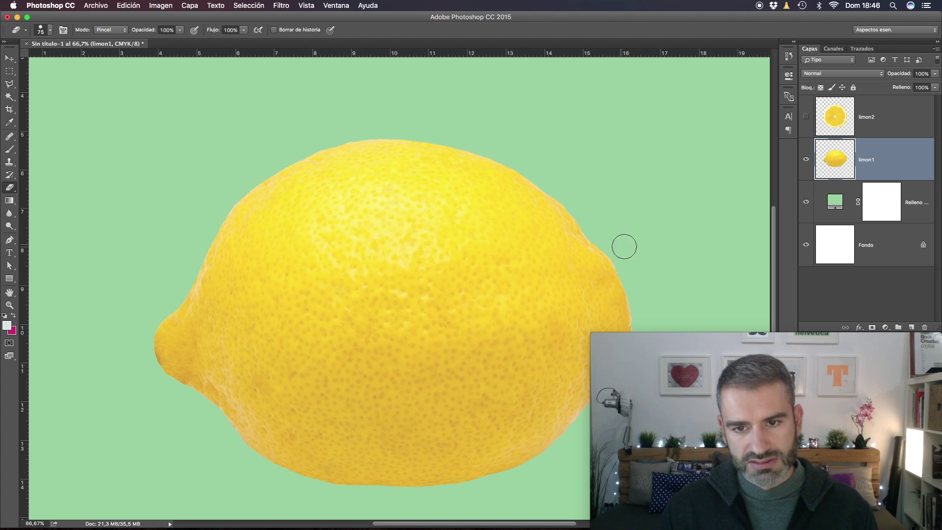
{"action": "scroll", "coordinate": [559, 196], "scroll_direction": "down", "scroll_amount": 3}
{"action": "scroll", "coordinate": [560, 197], "scroll_direction": "right", "scroll_amount": 3}
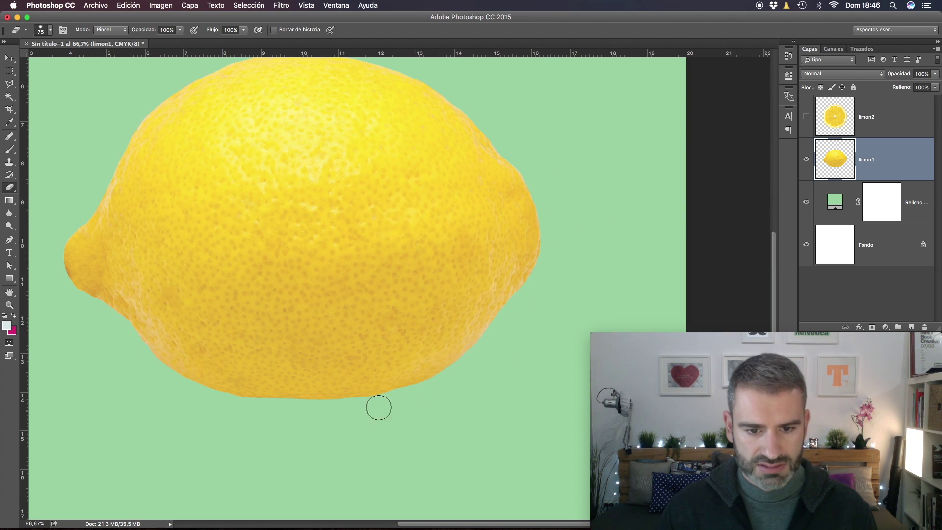
{"action": "scroll", "coordinate": [147, 373], "scroll_direction": "up", "scroll_amount": 2}
{"action": "scroll", "coordinate": [147, 373], "scroll_direction": "left", "scroll_amount": 1}
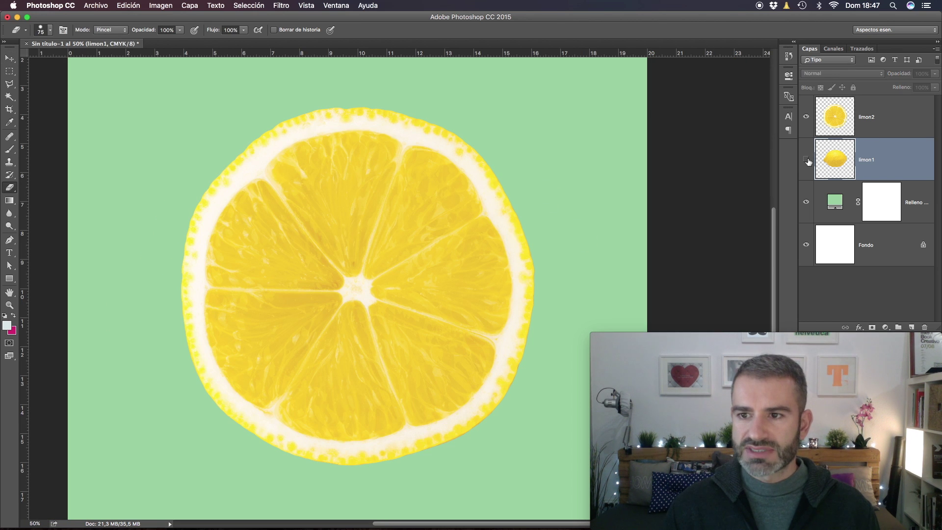
Scale both lemon layers together down to about 25%.
{"action": "left_click", "coordinate": [807, 160]}
{"action": "left_click", "coordinate": [882, 121], "text": "shift"}
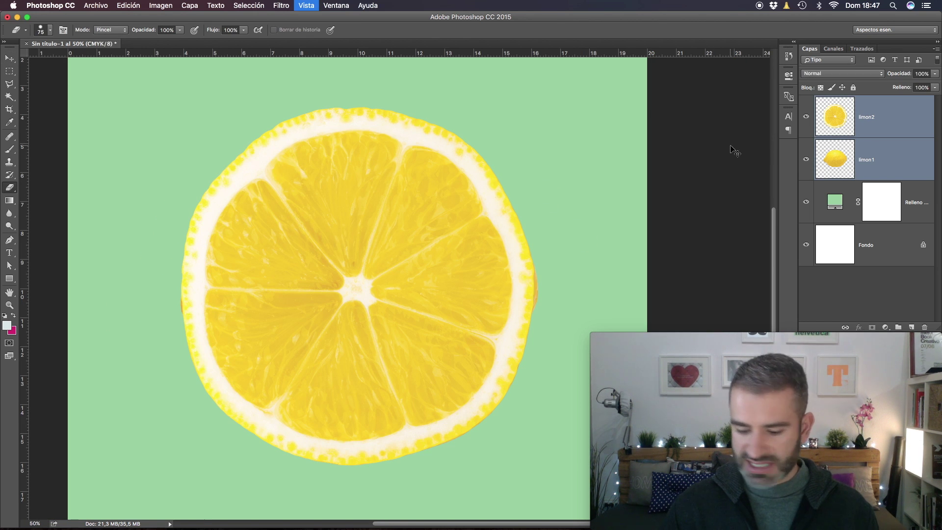
{"action": "key", "text": "ctrl+minus"}
{"action": "key", "text": "ctrl+t"}
{"action": "left_click_drag", "start_coordinate": [483, 204], "coordinate": [434, 279]}
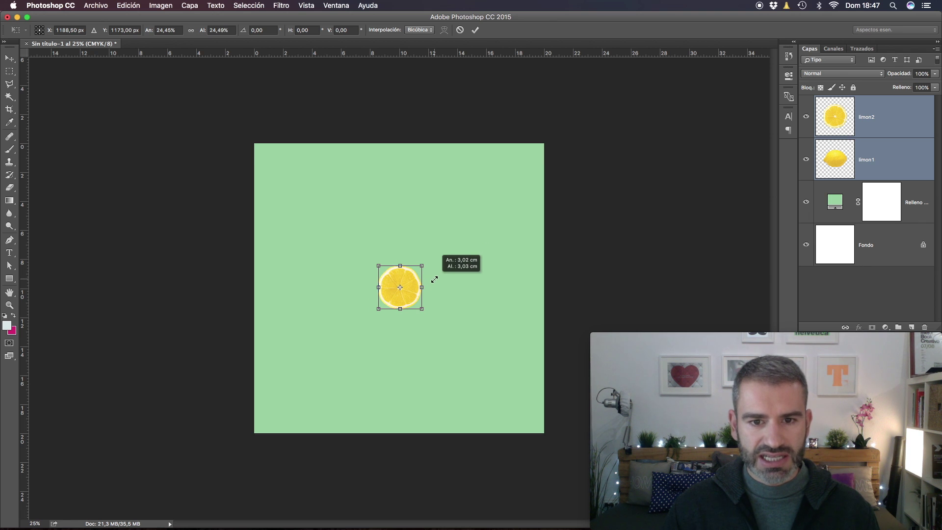
{"action": "left_click_drag", "start_coordinate": [435, 279], "coordinate": [436, 278]}
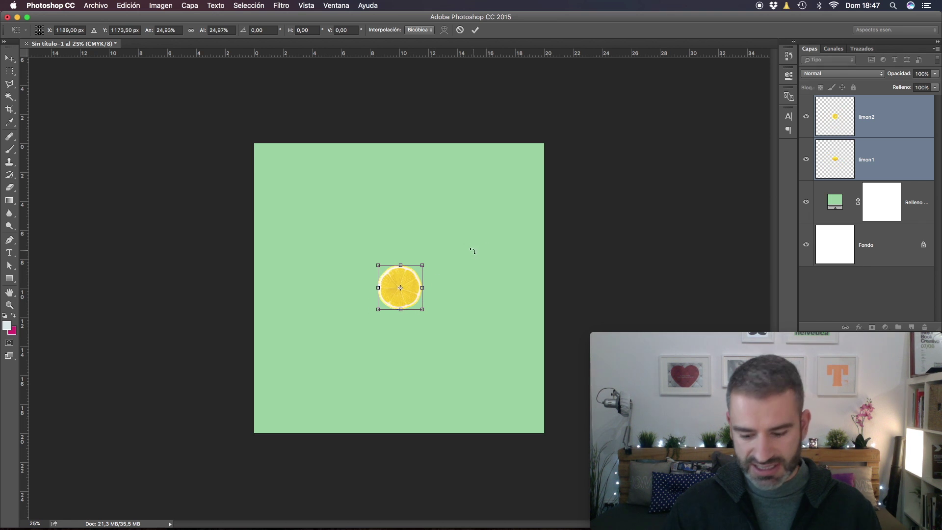
{"action": "key", "text": "Return"}
Group the two lemon layers into a group named limones.
{"action": "left_click", "coordinate": [807, 117]}
{"action": "left_click", "coordinate": [877, 142]}
{"action": "key", "text": "e"}
{"action": "left_click", "coordinate": [859, 118], "text": "shift"}
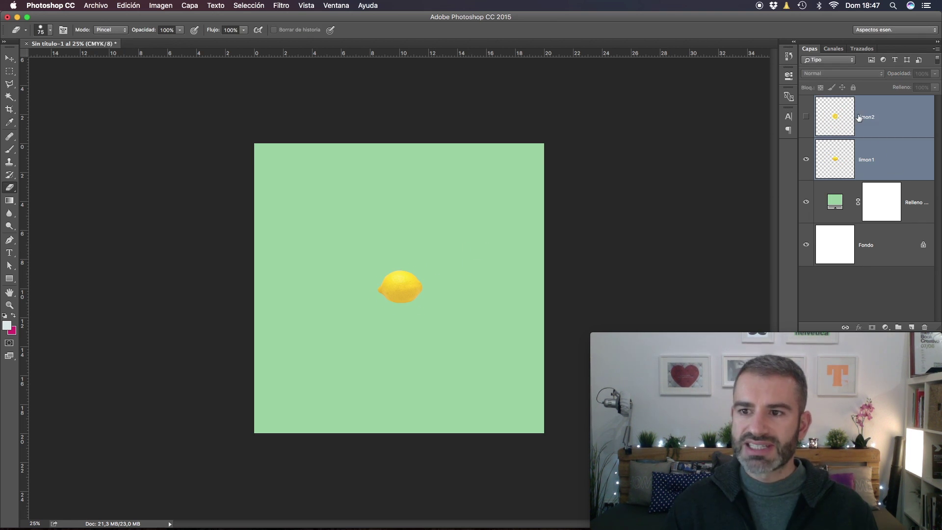
{"action": "key", "text": "ctrl+g"}
{"action": "double_click", "coordinate": [842, 101]}
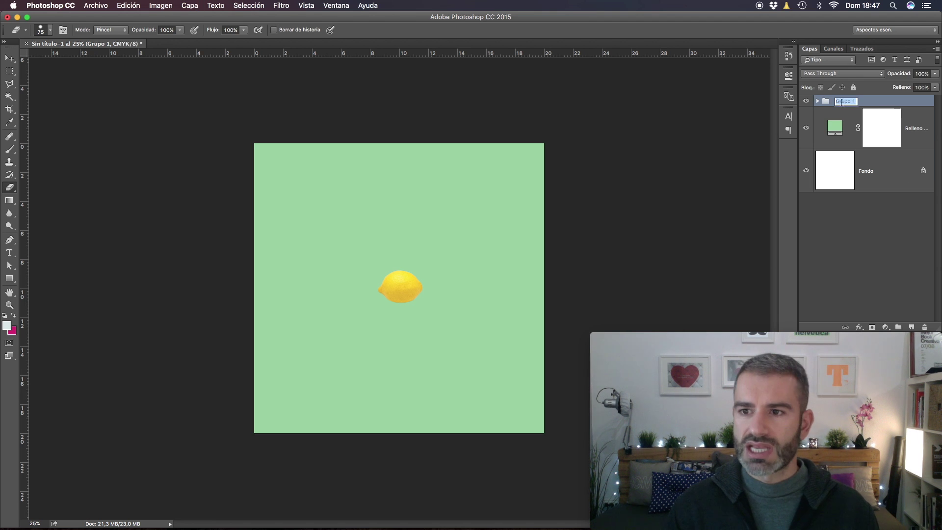
{"action": "type", "text": "limones"}
{"action": "key", "text": "Return"}
{"action": "left_click", "coordinate": [818, 101]}
Duplicate the whole lemon up and to the right, then rotate the copy.
{"action": "key", "text": "v"}
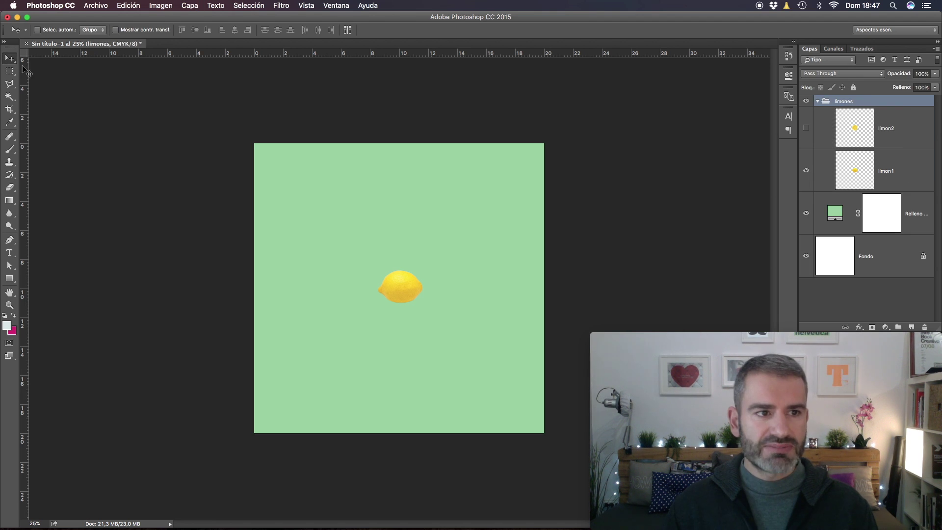
{"action": "left_click", "coordinate": [845, 182]}
{"action": "left_click_drag", "start_coordinate": [476, 342], "coordinate": [533, 269]}
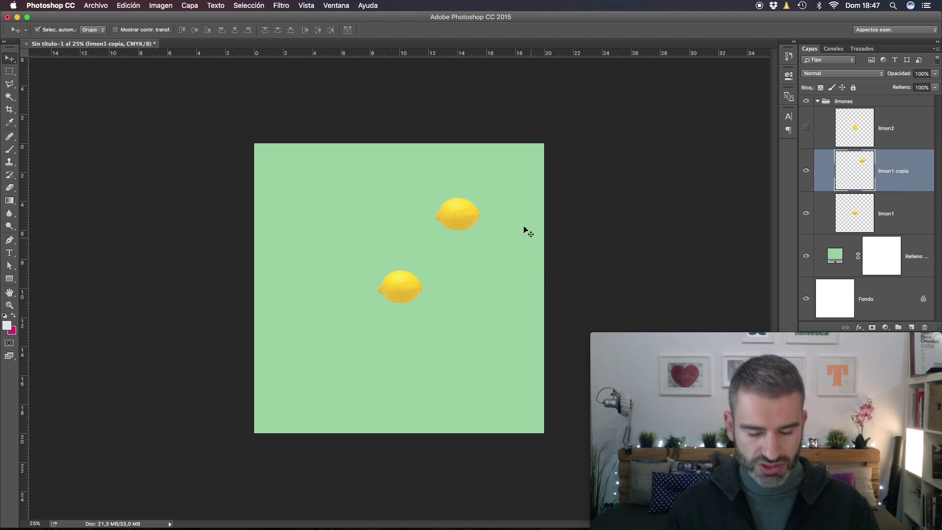
{"action": "key", "text": "ctrl+t"}
{"action": "mouse_move", "coordinate": [495, 192]}
{"action": "left_mouse_down"}
{"action": "mouse_move", "coordinate": [502, 219]}
{"action": "mouse_move", "coordinate": [325, 208]}
{"action": "left_mouse_up"}
{"action": "key", "text": "Return"}
Add two more rotated lemon copies, one upper-left and one lower-left turned sideways.
{"action": "key", "text": "ctrl+t"}
{"action": "left_click_drag", "start_coordinate": [294, 157], "coordinate": [286, 168]}
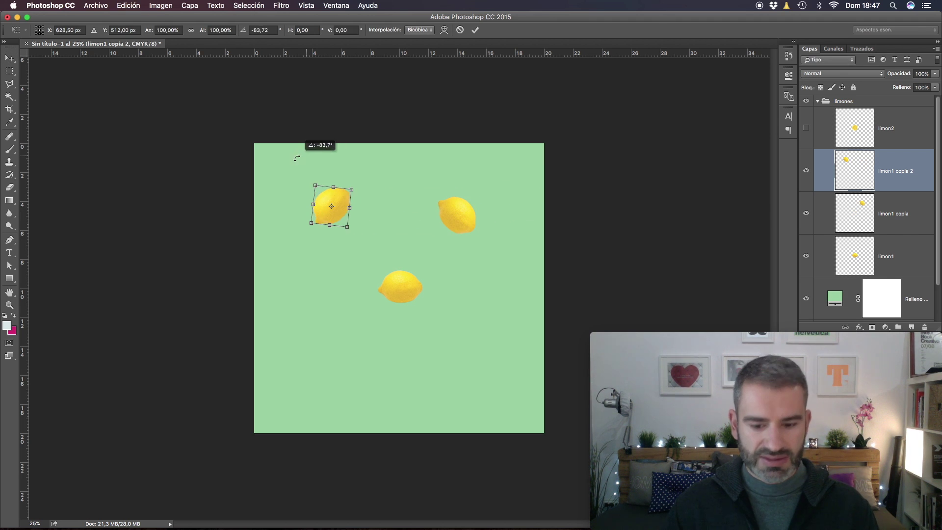
{"action": "key", "text": "Return"}
{"action": "mouse_move", "coordinate": [341, 208]}
{"action": "left_mouse_down", "text": "alt"}
{"action": "mouse_move", "coordinate": [350, 291]}
{"action": "mouse_move", "coordinate": [325, 383]}
{"action": "left_mouse_up", "text": "alt"}
{"action": "key", "text": "ctrl+t"}
{"action": "mouse_move", "coordinate": [356, 293]}
{"action": "left_mouse_down"}
{"action": "mouse_move", "coordinate": [374, 379]}
{"action": "mouse_move", "coordinate": [344, 387]}
{"action": "left_mouse_up"}
{"action": "key", "text": "Return"}
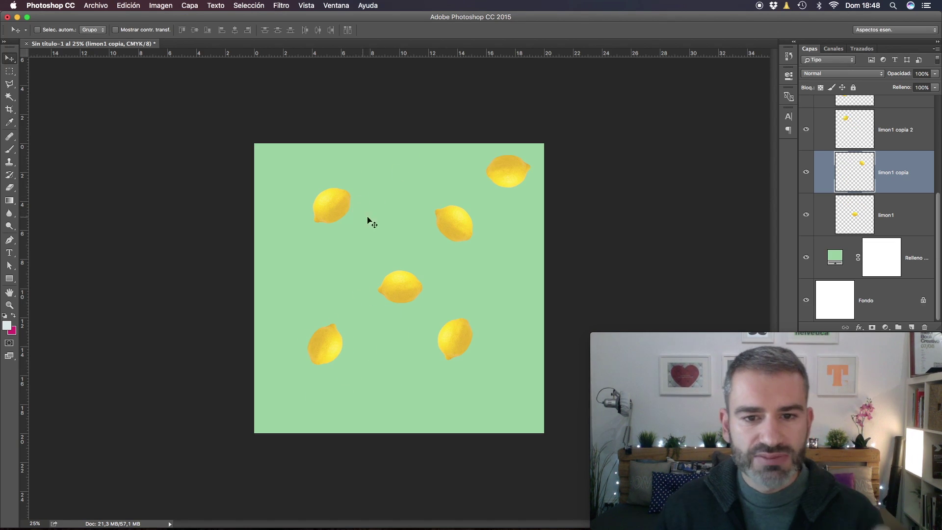
Push the left lemon to the canvas edge and place lemon slice copies near the corners.
{"action": "right_click", "coordinate": [320, 188]}
{"action": "left_click", "coordinate": [328, 210]}
{"action": "left_click_drag", "start_coordinate": [330, 211], "coordinate": [262, 212]}
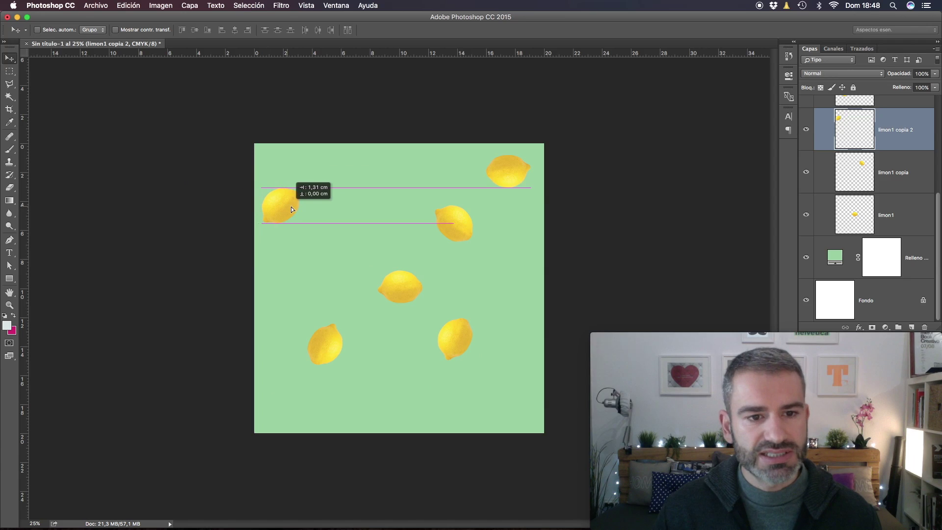
{"action": "left_click_drag", "start_coordinate": [200, 195], "coordinate": [296, 187]}
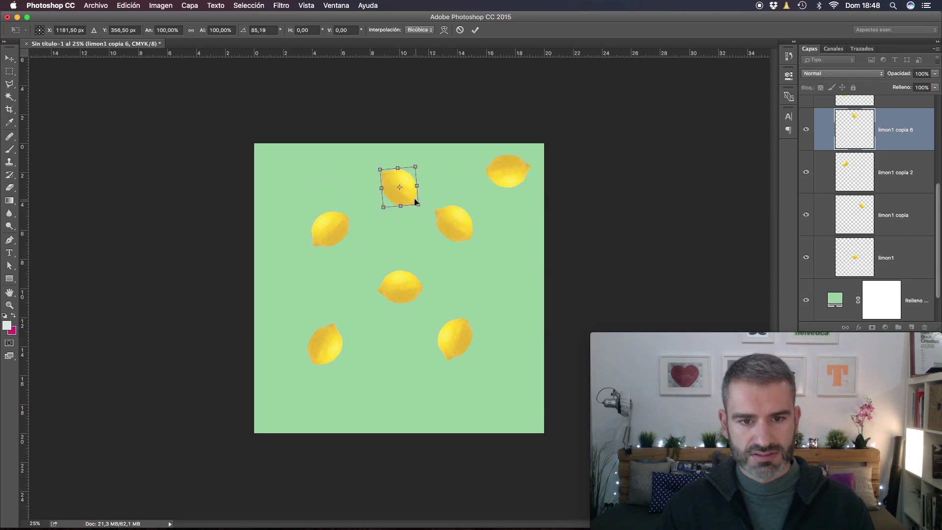
{"action": "left_click", "coordinate": [430, 297]}
{"action": "mouse_move", "coordinate": [400, 288]}
{"action": "left_mouse_down"}
{"action": "mouse_move", "coordinate": [486, 383]}
{"action": "mouse_move", "coordinate": [322, 181]}
{"action": "left_mouse_up"}
Duplicate a lemon toward the bottom-left and nudge the surrounding lemons into even spacing.
{"action": "right_click", "coordinate": [331, 232]}
{"action": "left_click", "coordinate": [373, 232]}
{"action": "left_click_drag", "start_coordinate": [454, 224], "coordinate": [474, 243]}
{"action": "right_click", "coordinate": [463, 323]}
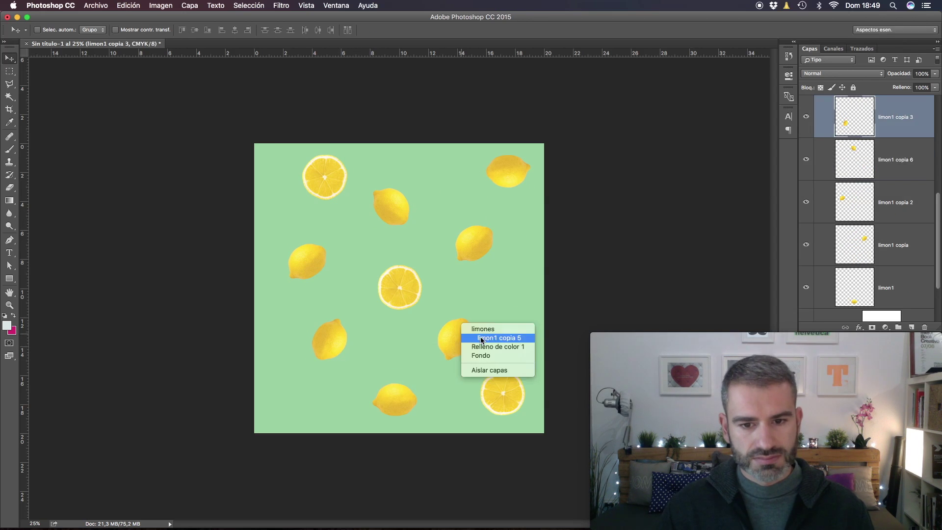
{"action": "left_click", "coordinate": [491, 337]}
{"action": "left_click_drag", "start_coordinate": [455, 338], "coordinate": [296, 407]}
{"action": "left_click_drag", "start_coordinate": [474, 242], "coordinate": [498, 246]}
{"action": "left_click_drag", "start_coordinate": [463, 339], "coordinate": [467, 330]}
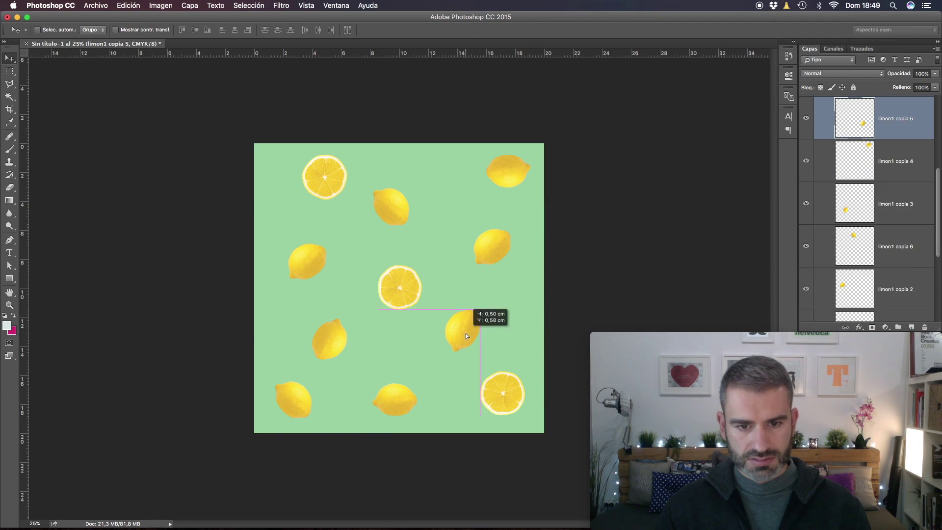
{"action": "left_click_drag", "start_coordinate": [313, 260], "coordinate": [307, 252]}
{"action": "mouse_move", "coordinate": [332, 338]}
{"action": "left_mouse_down"}
{"action": "mouse_move", "coordinate": [322, 328]}
{"action": "mouse_move", "coordinate": [344, 324]}
{"action": "left_mouse_up"}
Turn the lower-left lemon horizontal and fine-tune the upper, centre-slice and bottom lemons.
{"action": "key", "text": "ctrl+t"}
{"action": "key", "text": "Return"}
{"action": "left_click_drag", "start_coordinate": [394, 206], "coordinate": [425, 197]}
{"action": "right_click", "coordinate": [463, 325]}
{"action": "left_click", "coordinate": [500, 339]}
{"action": "left_click_drag", "start_coordinate": [407, 284], "coordinate": [400, 273]}
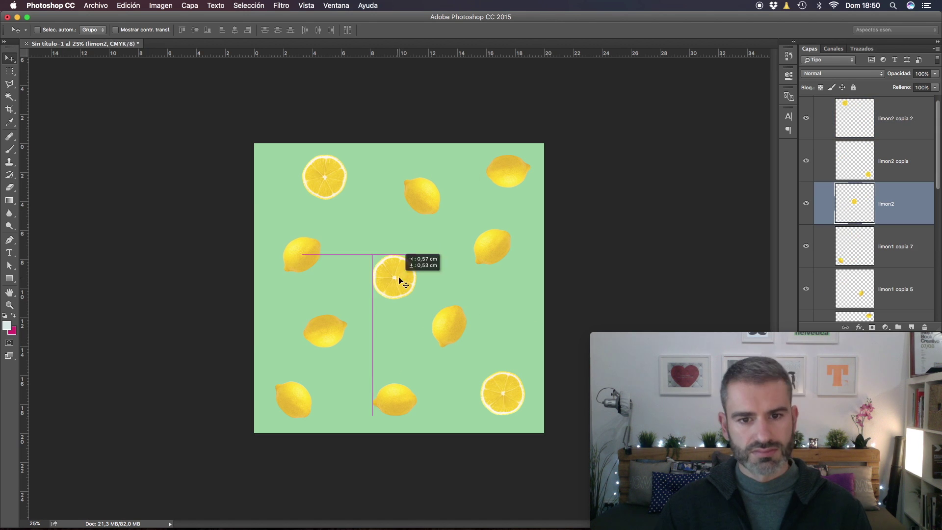
{"action": "left_click_drag", "start_coordinate": [472, 408], "coordinate": [471, 397]}
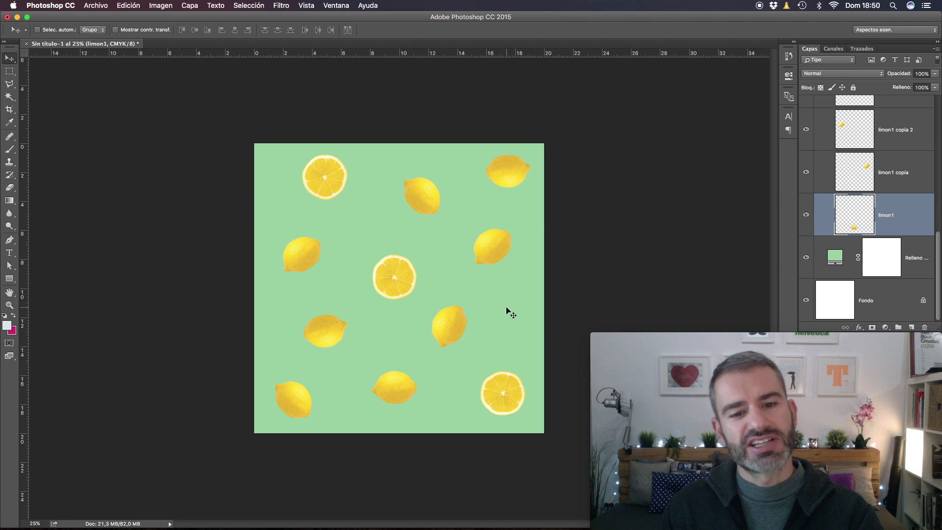
{"action": "scroll", "coordinate": [916, 182], "scroll_direction": "up", "scroll_amount": 5}
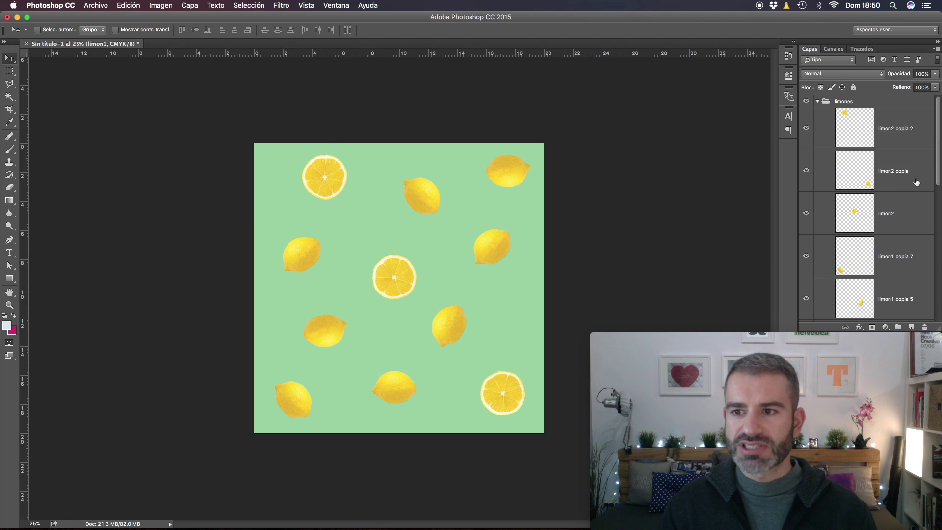
Duplicate the limones group and merge the copy into one 'limones copia' layer, original hidden.
{"action": "left_click", "coordinate": [818, 101]}
{"action": "key", "text": "super+j"}
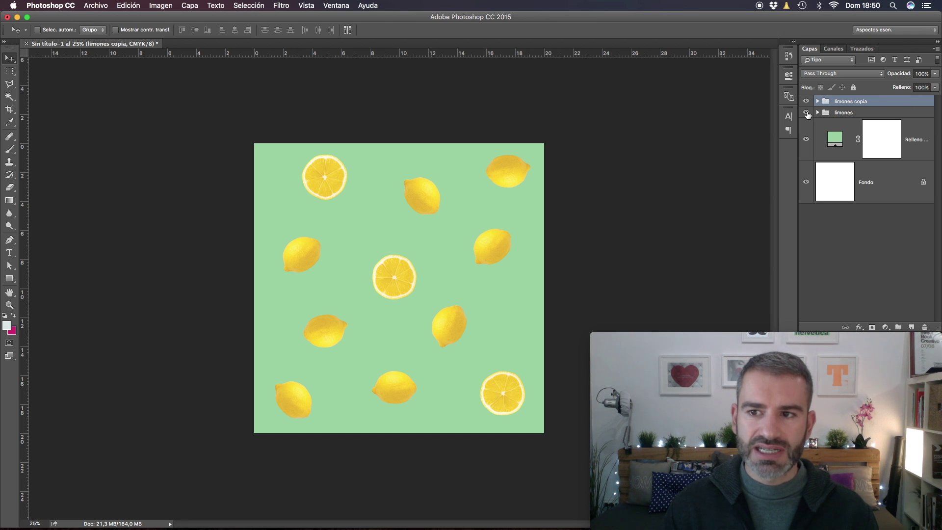
{"action": "right_click", "coordinate": [885, 104]}
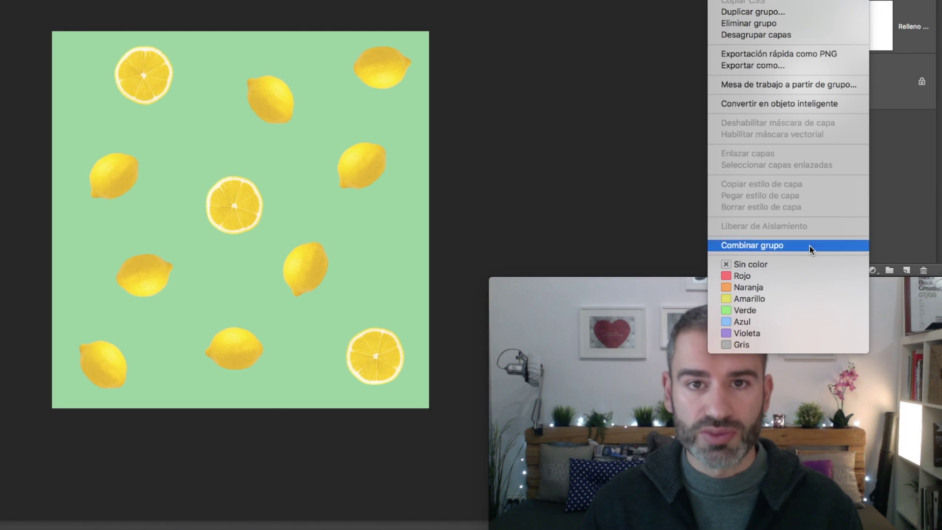
{"action": "left_click", "coordinate": [837, 308]}
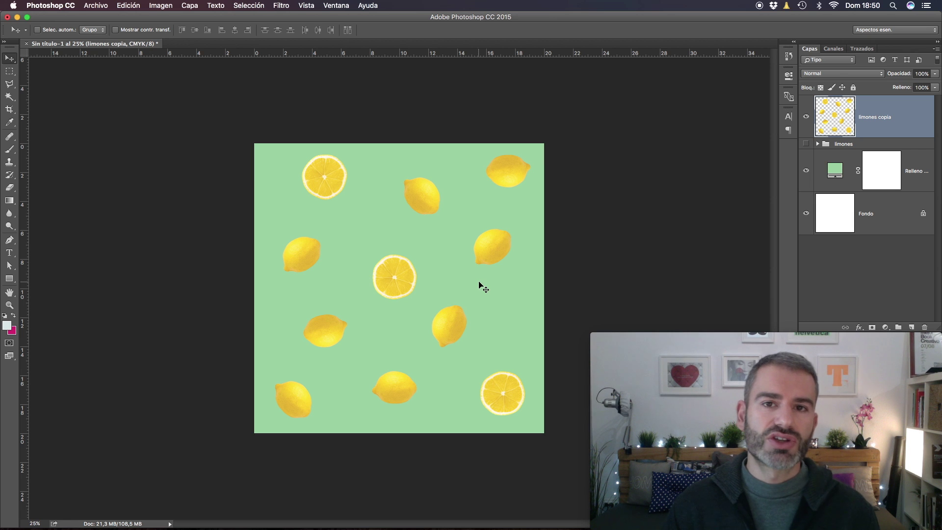
{"action": "left_click", "coordinate": [859, 147]}
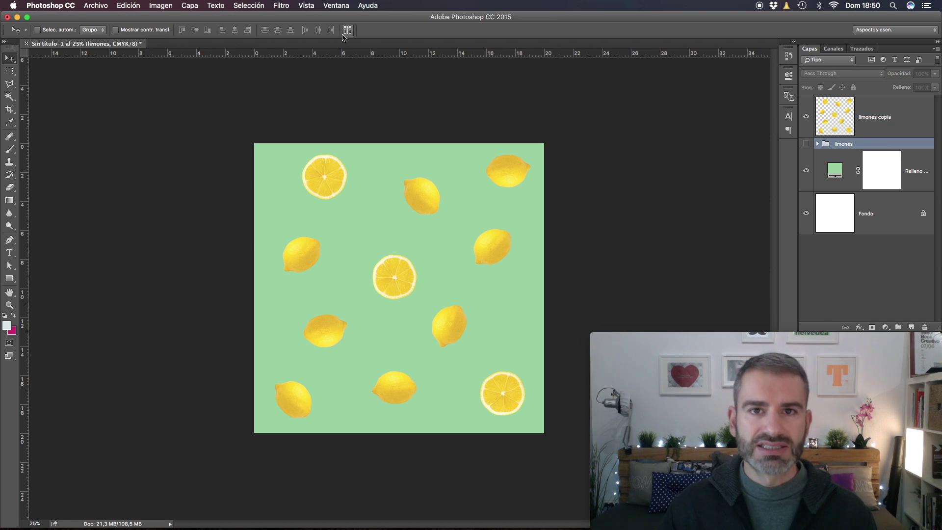
{"action": "left_click", "coordinate": [281, 5]}
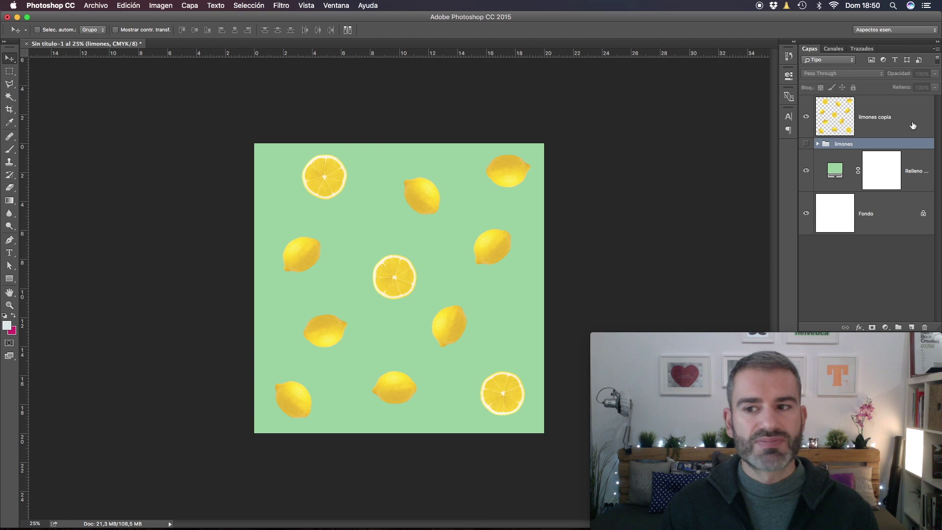
{"action": "left_click", "coordinate": [910, 127]}
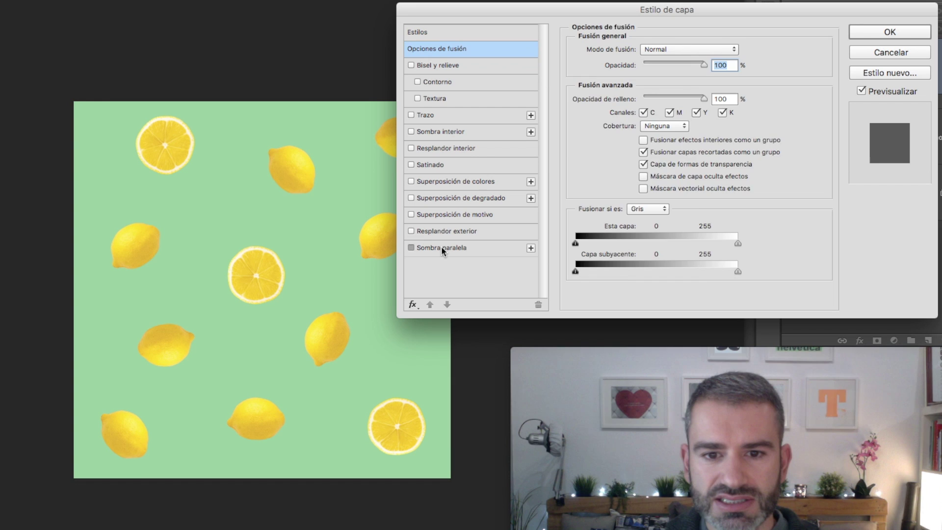
Add a drop shadow to the merged lemons with a 132° angle.
{"action": "left_click", "coordinate": [537, 255]}
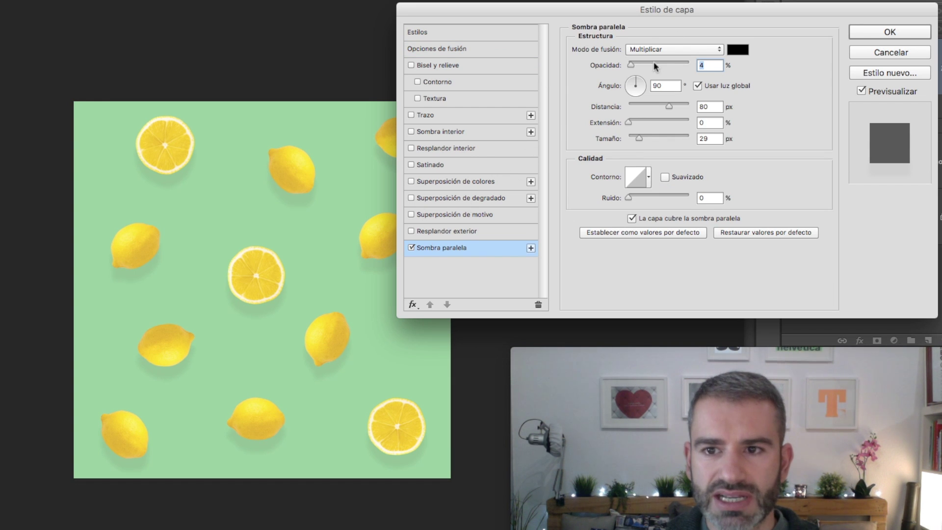
{"action": "left_click", "coordinate": [632, 84]}
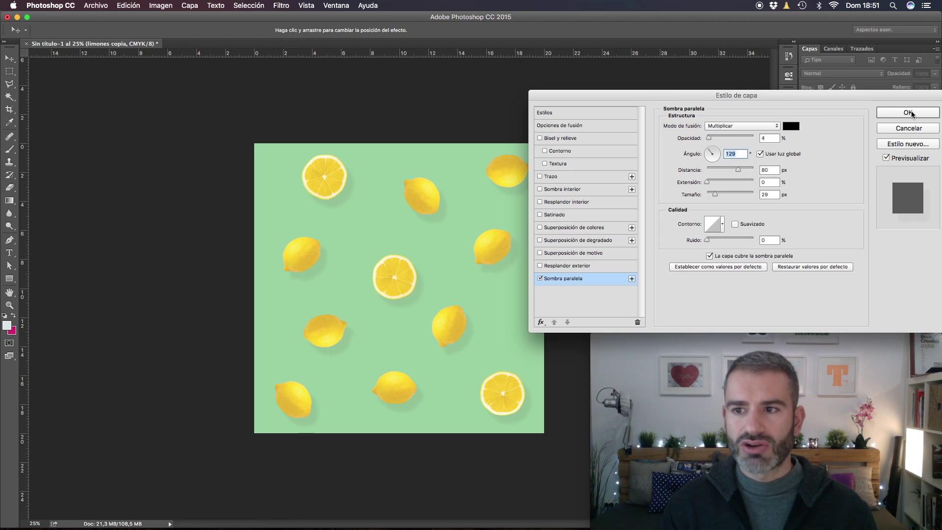
{"action": "left_click", "coordinate": [909, 113]}
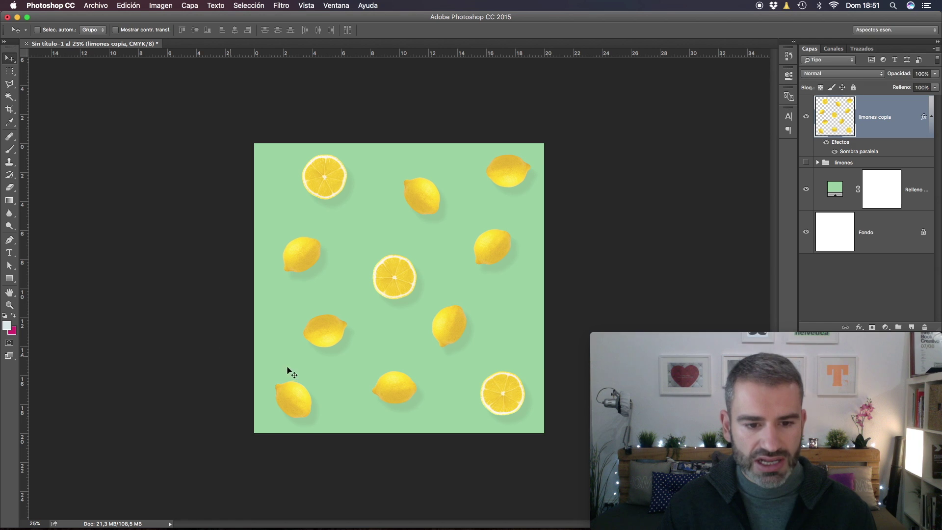
Frame the whole lemon tile and toggle the drop shadow off and back on to compare.
{"action": "left_click_drag", "start_coordinate": [371, 328], "coordinate": [413, 163]}
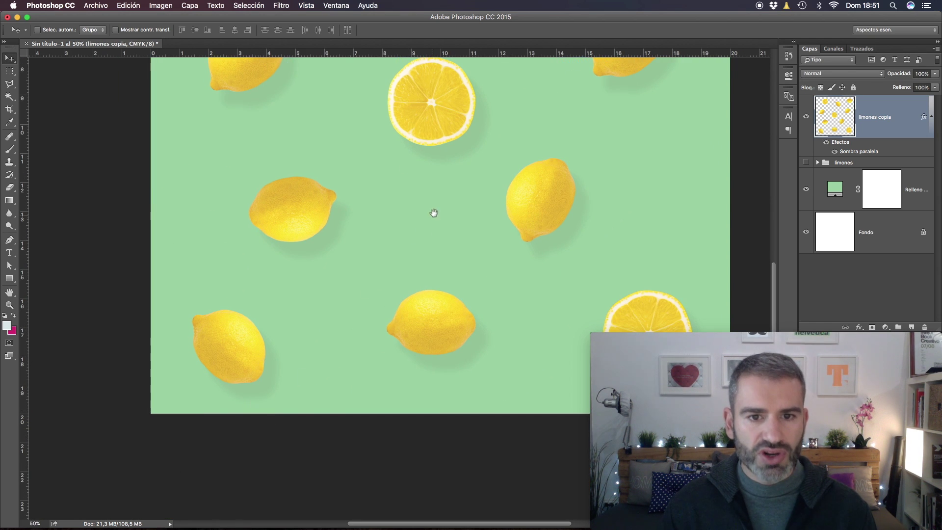
{"action": "left_click_drag", "start_coordinate": [434, 213], "coordinate": [294, 198]}
{"action": "key", "text": "super+minus"}
{"action": "key", "text": "super+minus"}
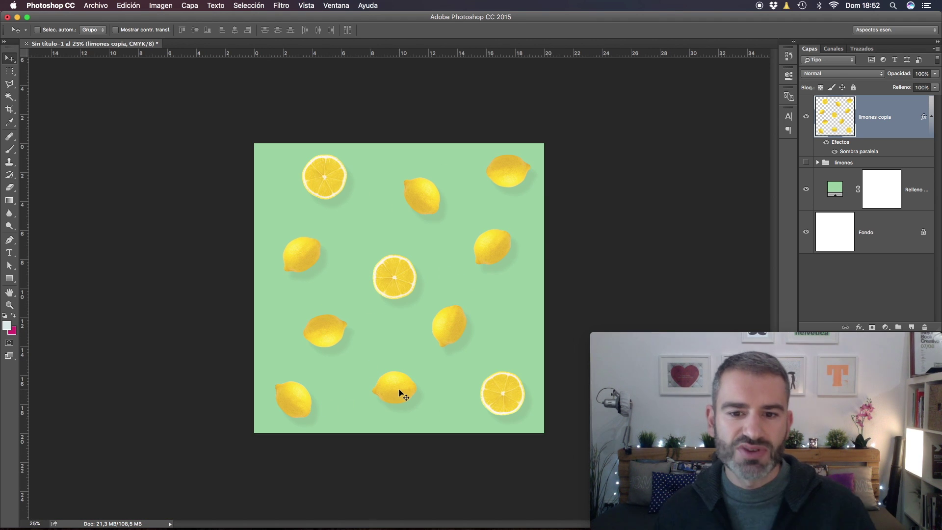
{"action": "key", "text": "super+plus"}
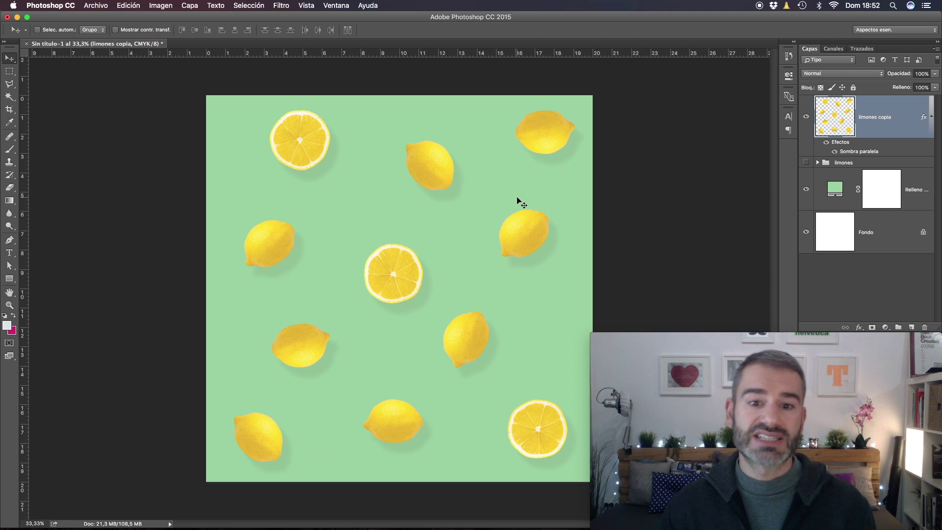
{"action": "left_click", "coordinate": [834, 152]}
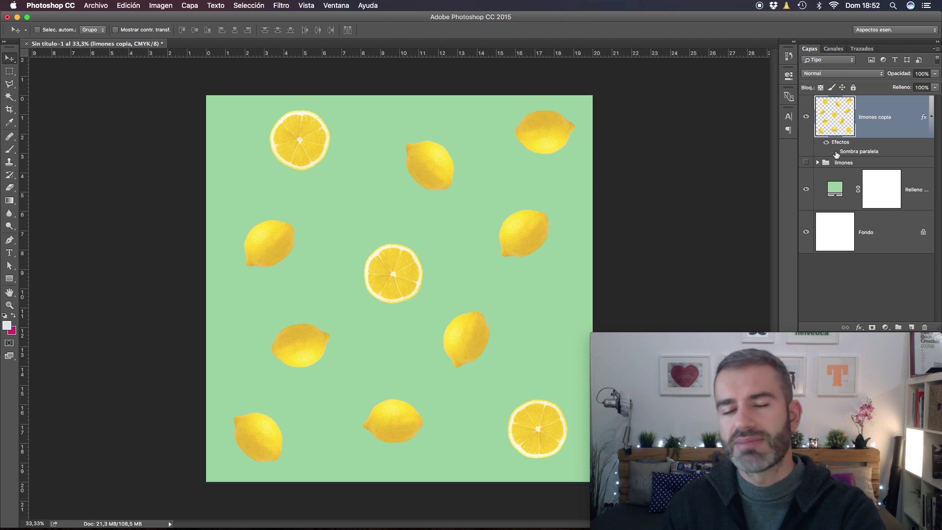
{"action": "left_click", "coordinate": [836, 152]}
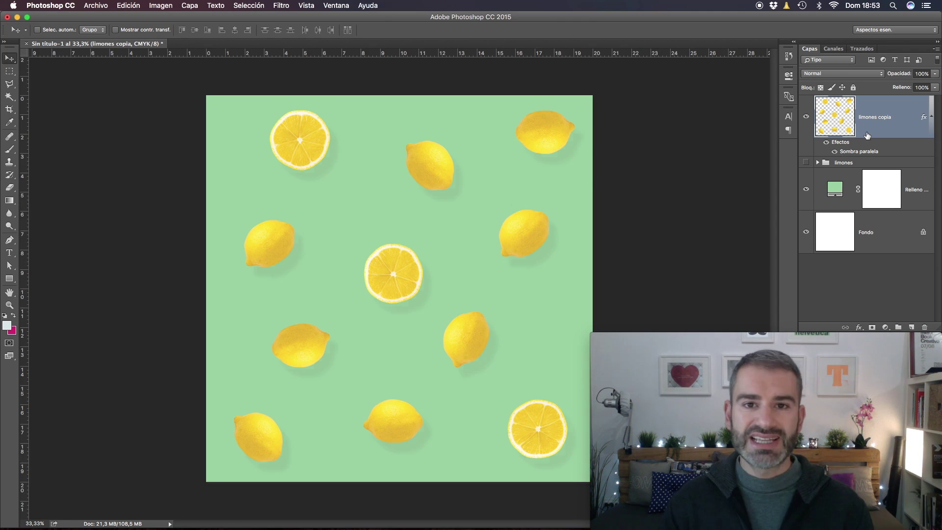
Rasterize the layer style of 'limones copia' so the shadow becomes pixels.
{"action": "right_click", "coordinate": [877, 139]}
{"action": "key", "text": "Escape"}
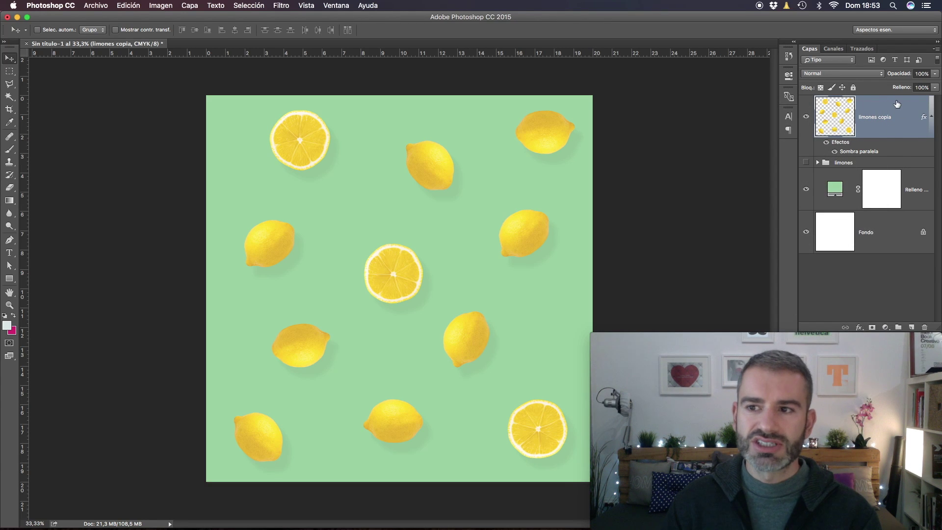
{"action": "right_click", "coordinate": [899, 104]}
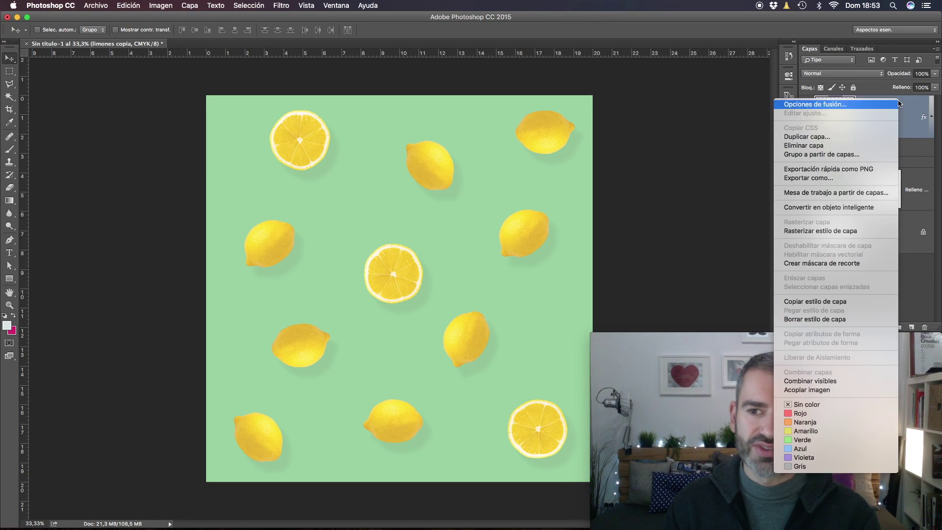
{"action": "left_click", "coordinate": [855, 230]}
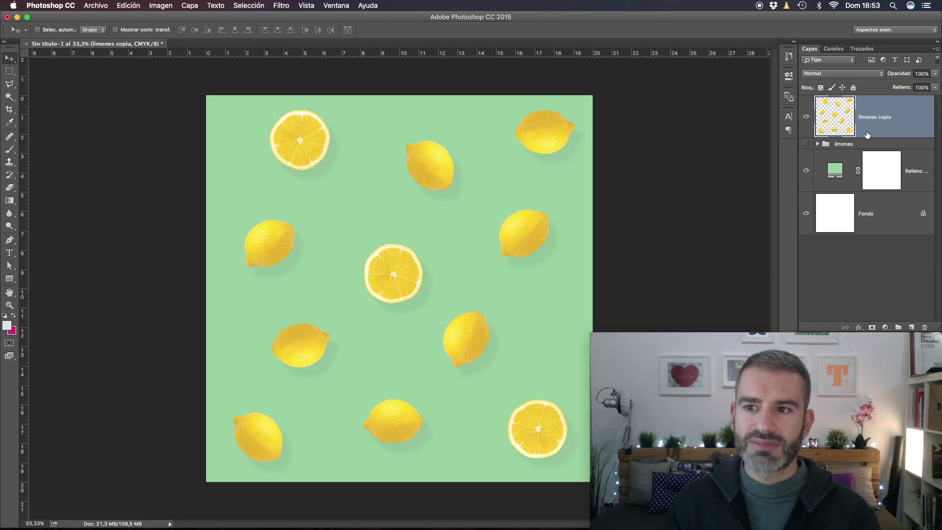
{"action": "left_click", "coordinate": [806, 117]}
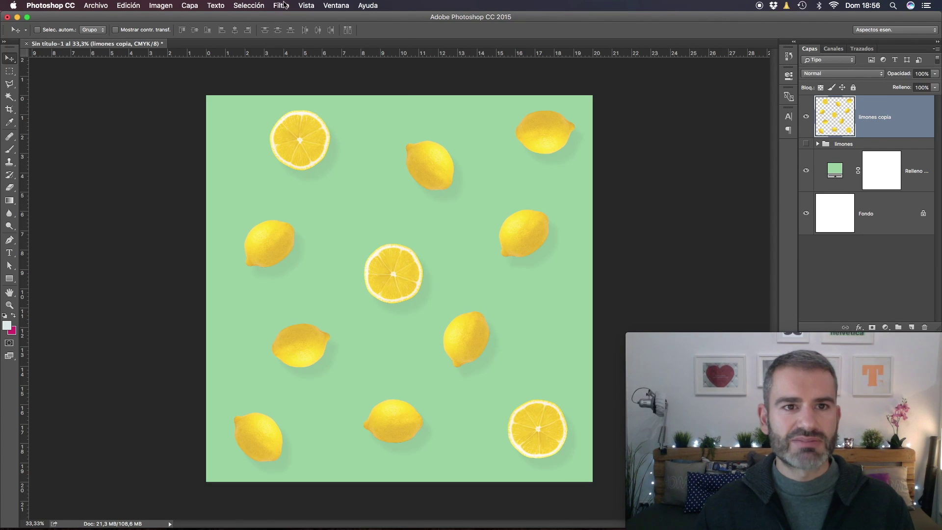
{"action": "left_click", "coordinate": [281, 5]}
{"action": "mouse_move", "coordinate": [331, 206]}
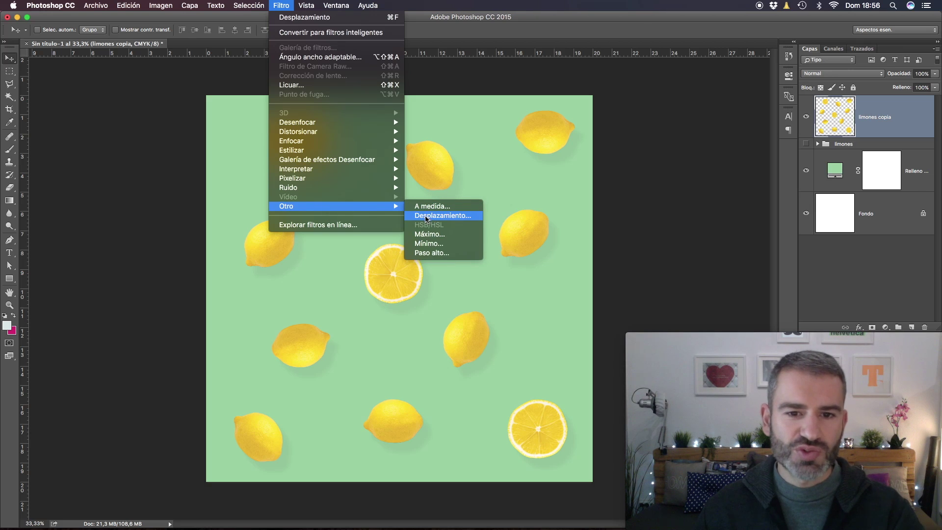
Offset the lemon layer 800 px horizontally with Wrap Around.
{"action": "left_click", "coordinate": [428, 216]}
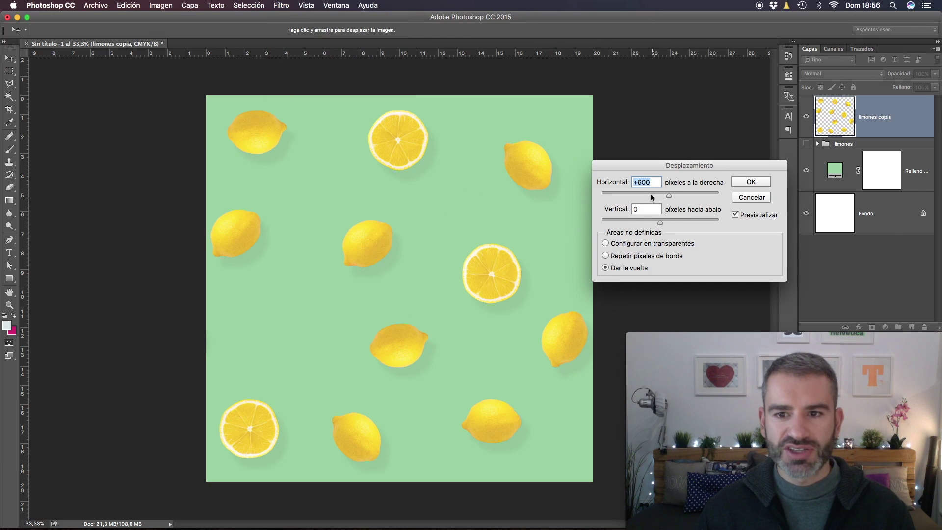
{"action": "type", "text": "800"}
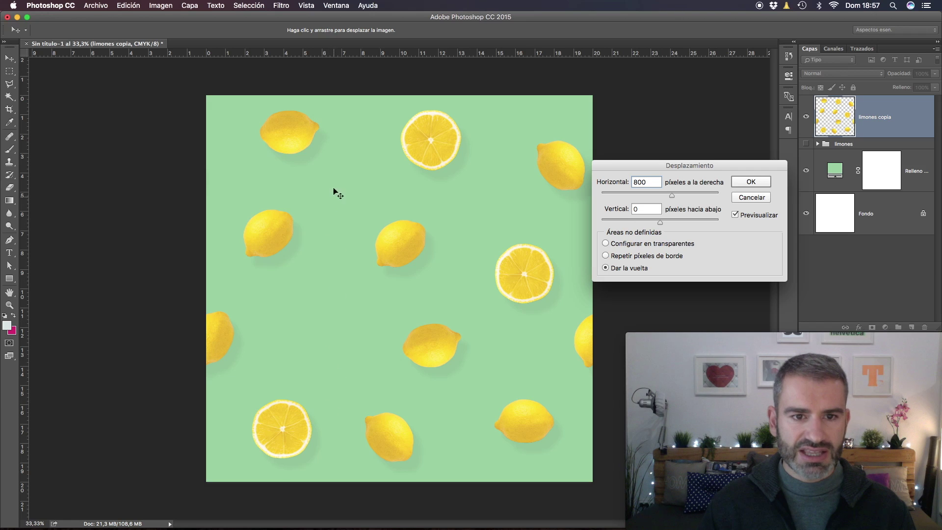
{"action": "left_click", "coordinate": [764, 185]}
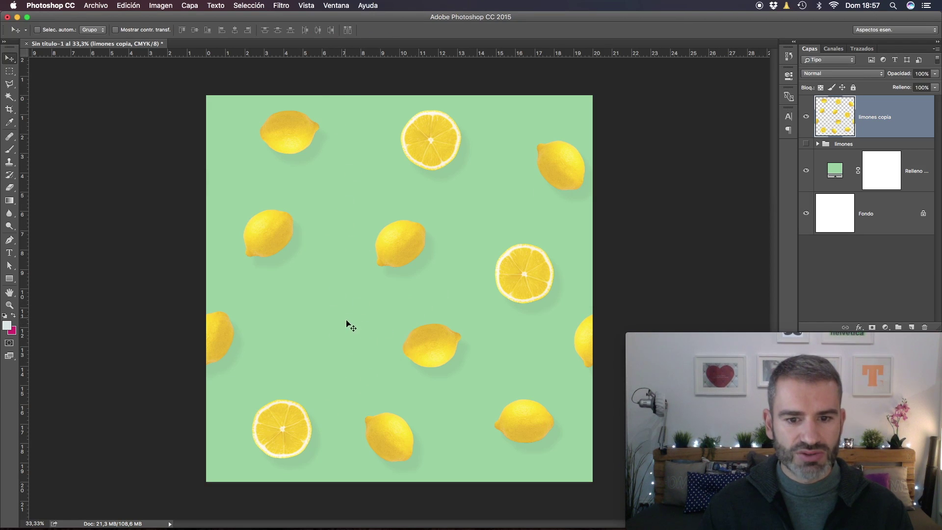
Copy the bottom-right lemon toward the tile centre and shift the top-left lemon down-right.
{"action": "key", "text": "m"}
{"action": "left_click_drag", "start_coordinate": [481, 387], "coordinate": [573, 468]}
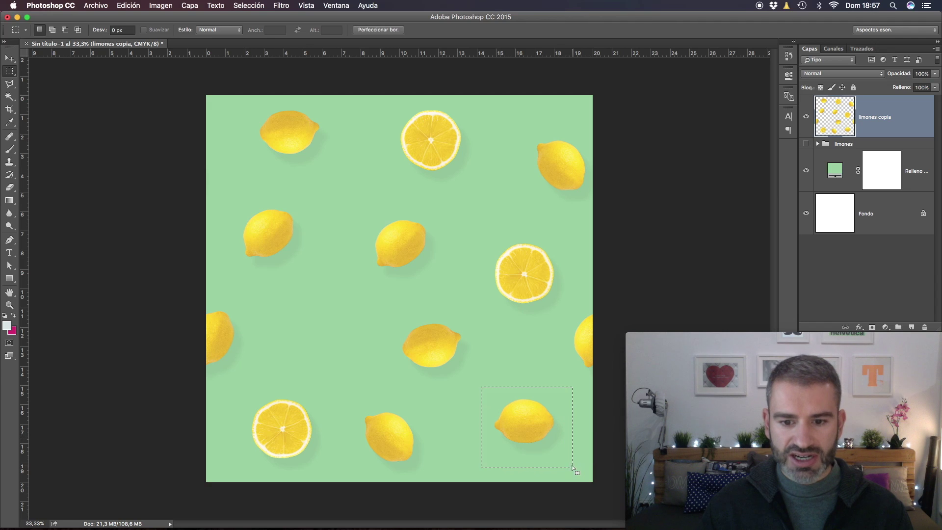
{"action": "key", "text": "v"}
{"action": "mouse_move", "coordinate": [537, 431]}
{"action": "left_mouse_down"}
{"action": "mouse_move", "coordinate": [346, 318]}
{"action": "mouse_move", "coordinate": [329, 323]}
{"action": "left_mouse_up"}
{"action": "key", "text": "ctrl+d"}
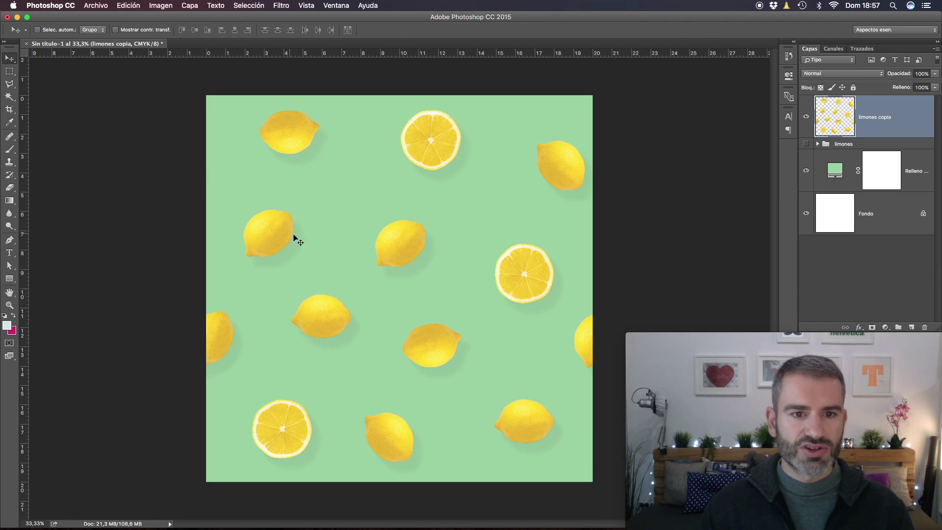
{"action": "left_click", "coordinate": [13, 73]}
{"action": "mouse_move", "coordinate": [244, 106]}
{"action": "left_mouse_down"}
{"action": "mouse_move", "coordinate": [344, 162]}
{"action": "mouse_move", "coordinate": [362, 148]}
{"action": "mouse_move", "coordinate": [326, 131]}
{"action": "left_mouse_up"}
{"action": "key", "text": "v"}
{"action": "key", "text": "ctrl+d"}
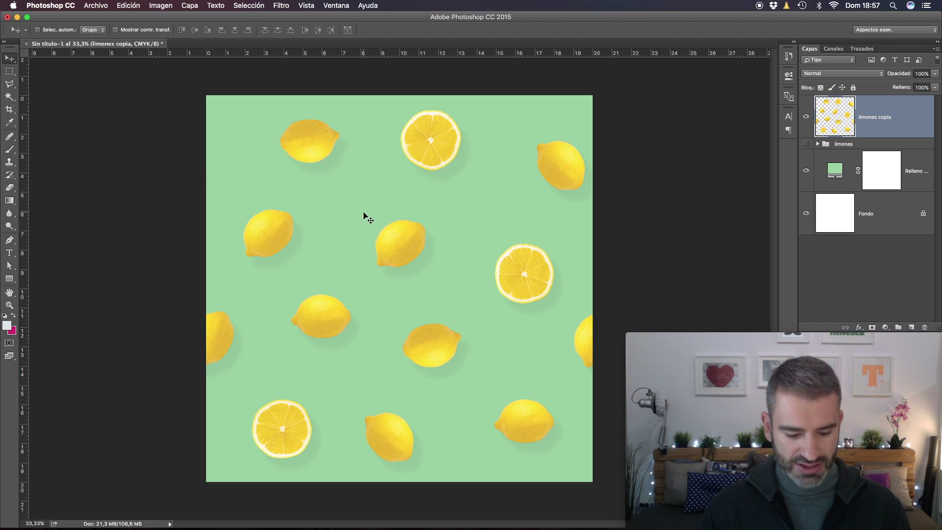
Undo the last change and move the lower middle lemon slightly right and down.
{"action": "key", "text": "ctrl+z"}
{"action": "key", "text": "m"}
{"action": "left_click_drag", "start_coordinate": [392, 313], "coordinate": [482, 389]}
{"action": "key", "text": "v"}
{"action": "left_click_drag", "start_coordinate": [433, 347], "coordinate": [454, 360]}
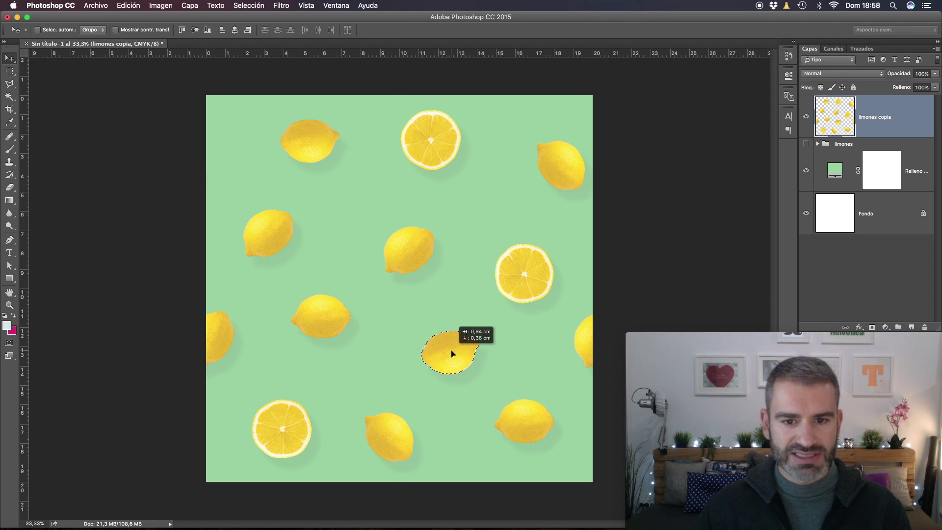
{"action": "key", "text": "ctrl+d"}
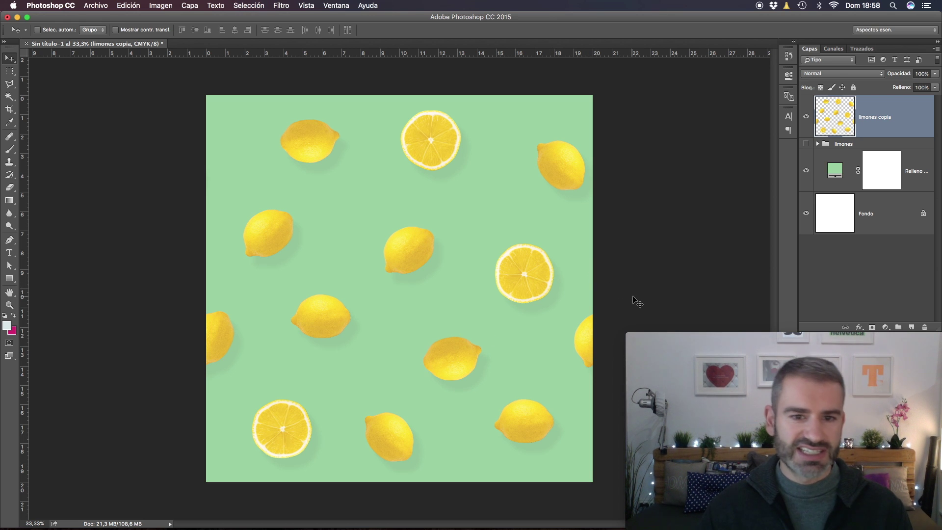
{"action": "left_click", "coordinate": [281, 6]}
{"action": "mouse_move", "coordinate": [288, 187]}
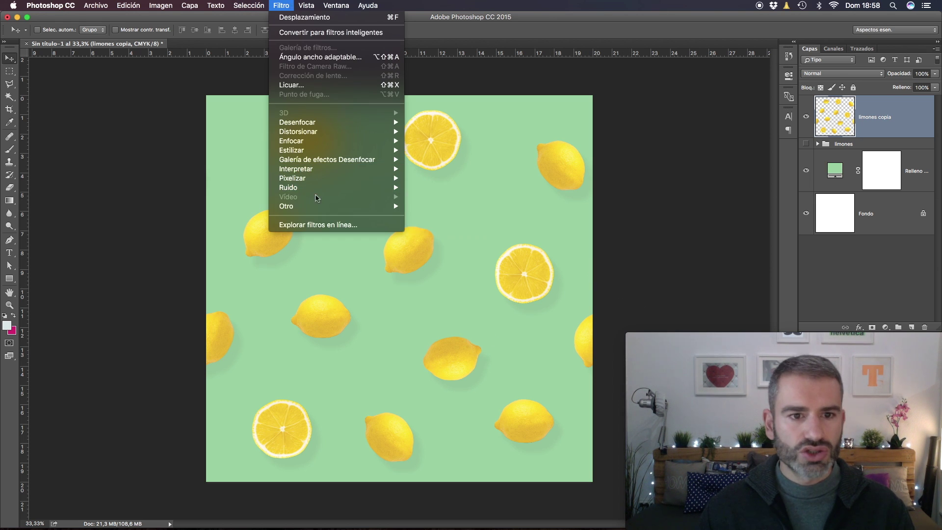
Offset the lemon layer 800 px vertically with the Offset filter.
{"action": "left_click", "coordinate": [434, 215]}
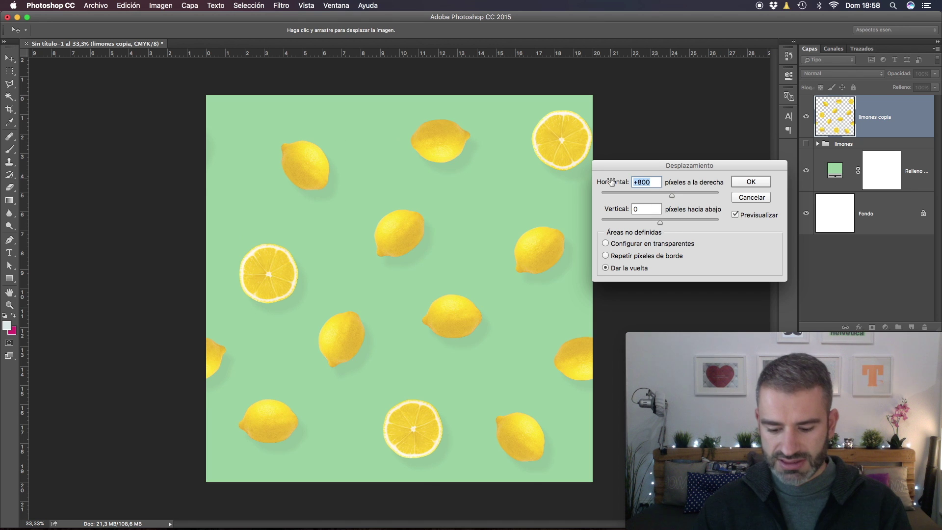
{"action": "double_click", "coordinate": [644, 209]}
{"action": "type", "text": "800"}
{"action": "key", "text": "Return"}
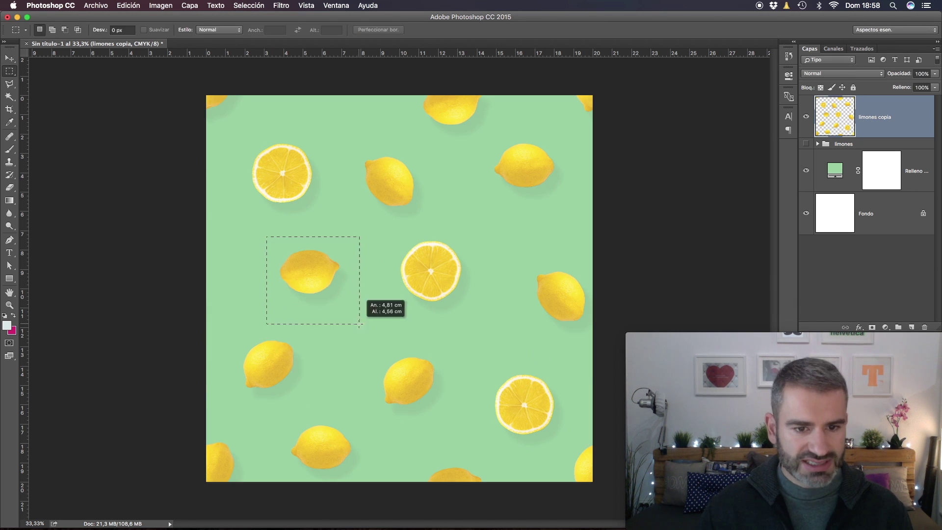
Reposition several lemons to even the gaps, then stamp all visible layers into a new top layer.
{"action": "left_click_drag", "start_coordinate": [338, 307], "coordinate": [333, 267]}
{"action": "left_click_drag", "start_coordinate": [441, 284], "coordinate": [456, 311]}
{"action": "left_click_drag", "start_coordinate": [528, 169], "coordinate": [524, 185]}
{"action": "left_click_drag", "start_coordinate": [225, 319], "coordinate": [312, 406]}
{"action": "left_click_drag", "start_coordinate": [270, 356], "coordinate": [269, 331]}
{"action": "key", "text": "cmd+d"}
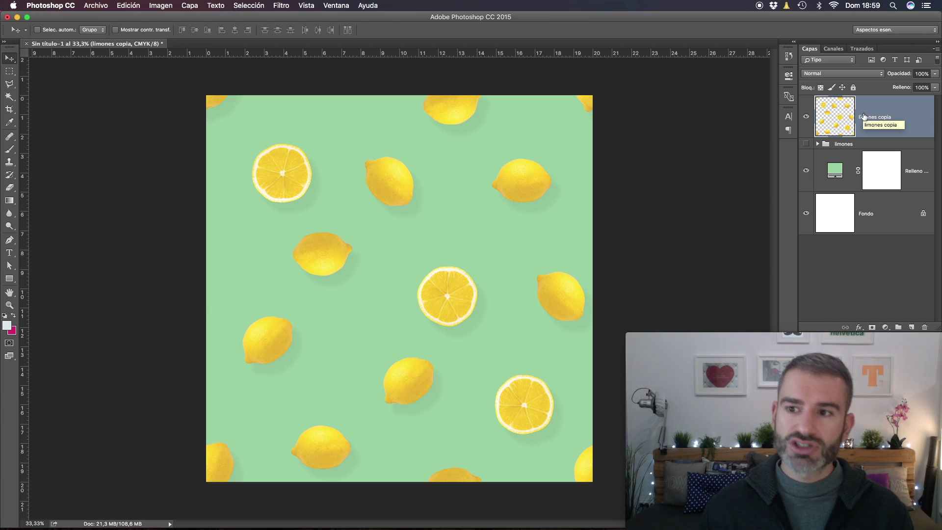
{"action": "key", "text": "super+alt+shift+e"}
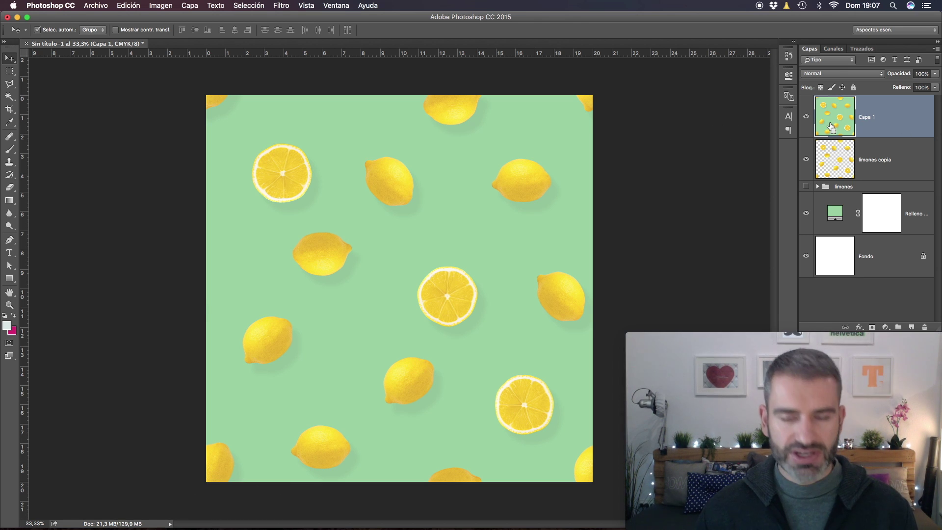
Copy the Photoshop tile into Illustrator, shrink it, and add it as a pattern swatch.
{"action": "key", "text": "super+a"}
{"action": "key", "text": "ctrl+Up"}
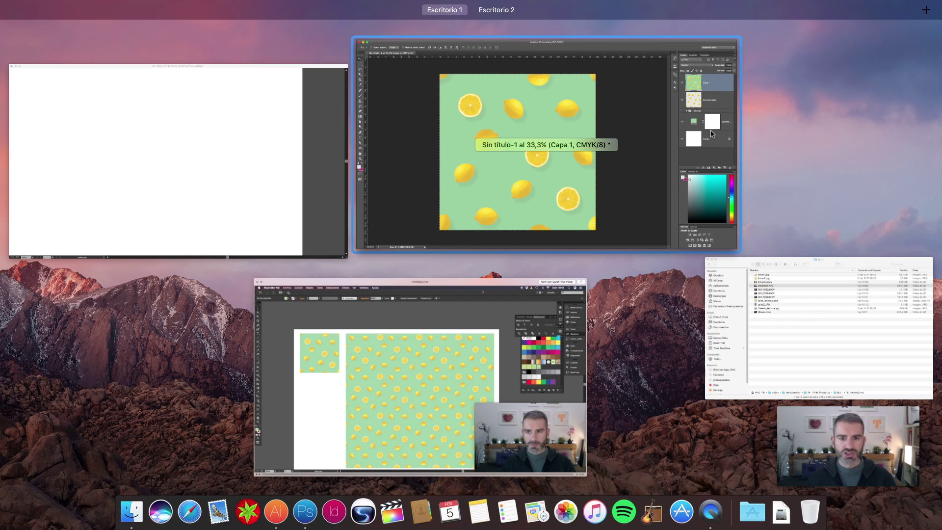
{"action": "left_click", "coordinate": [324, 140]}
{"action": "key", "text": "super+v"}
{"action": "left_click_drag", "start_coordinate": [579, 147], "coordinate": [436, 287]}
{"action": "mouse_move", "coordinate": [392, 347]}
{"action": "left_mouse_down"}
{"action": "mouse_move", "coordinate": [184, 180]}
{"action": "mouse_move", "coordinate": [812, 179]}
{"action": "mouse_move", "coordinate": [829, 157]}
{"action": "left_mouse_up"}
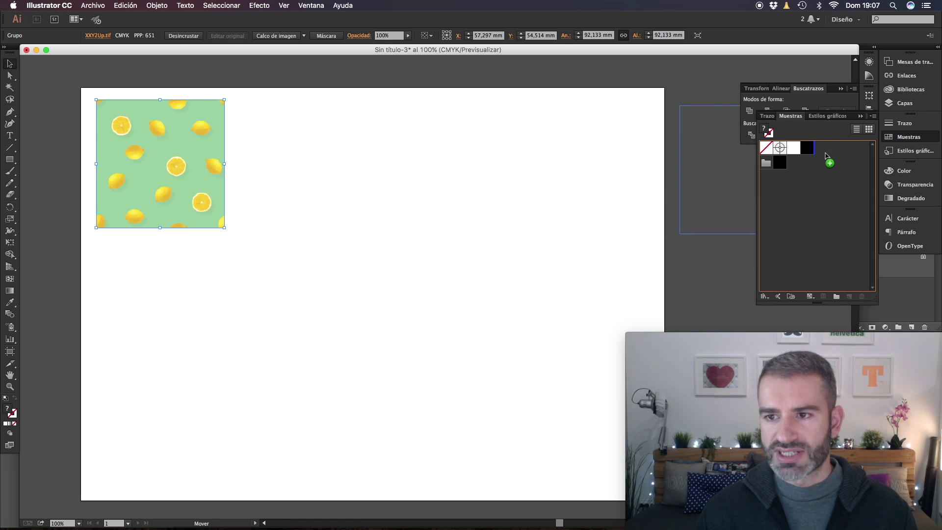
Draw a large rectangle filled with the lemon pattern swatch and zoom in on the repeat.
{"action": "key", "text": "super+shift+a"}
{"action": "key", "text": "m"}
{"action": "left_click_drag", "start_coordinate": [234, 100], "coordinate": [656, 487]}
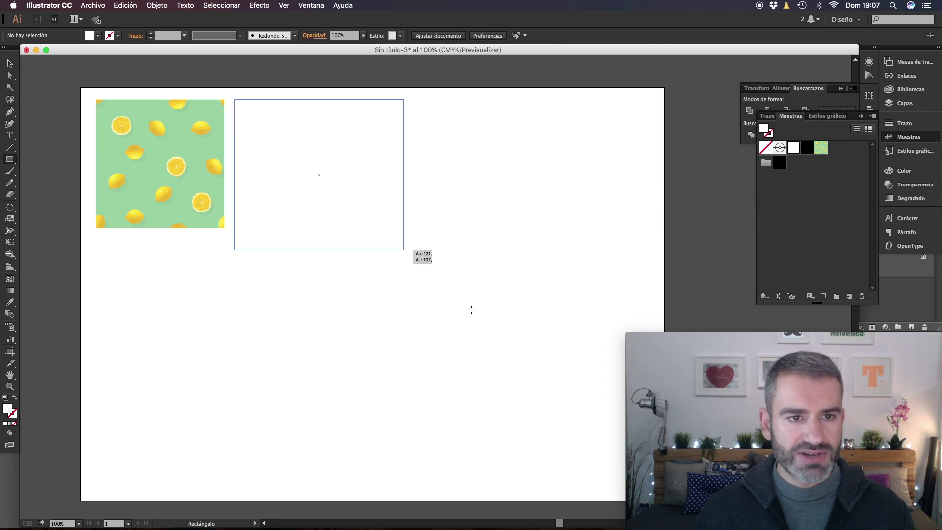
{"action": "left_click", "coordinate": [822, 147]}
{"action": "key", "text": "v"}
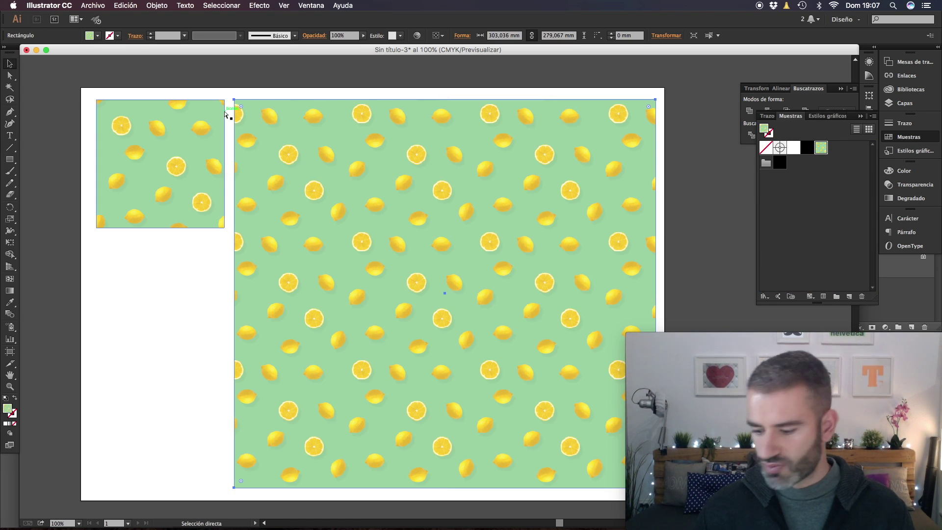
{"action": "key", "text": "super+equal"}
{"action": "key", "text": "super+equal"}
{"action": "key", "text": "super+equal"}
{"action": "key", "text": "Tab"}
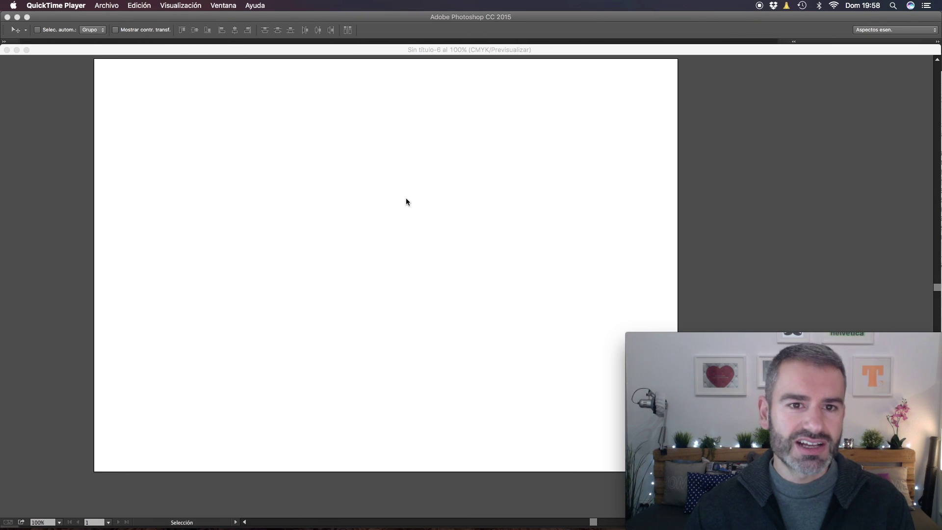
{"action": "left_click", "coordinate": [406, 201]}
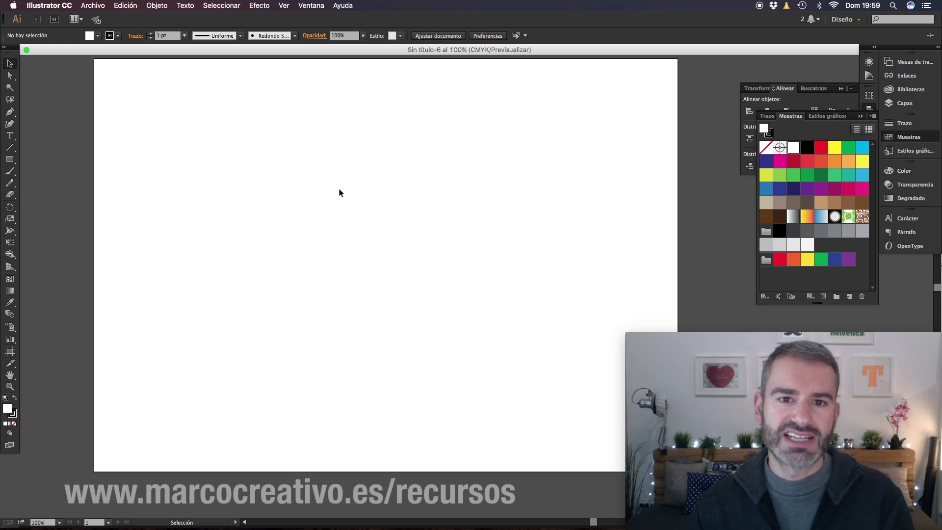
Draw and size the triangle and finish its reflected copy into a diamond.
{"action": "left_click_drag", "start_coordinate": [9, 159], "coordinate": [64, 159]}
{"action": "mouse_move", "coordinate": [396, 185]}
{"action": "left_mouse_down"}
{"action": "mouse_move", "coordinate": [448, 212]}
{"action": "mouse_move", "coordinate": [396, 225]}
{"action": "mouse_move", "coordinate": [415, 257]}
{"action": "mouse_move", "coordinate": [414, 161]}
{"action": "mouse_move", "coordinate": [374, 211]}
{"action": "mouse_move", "coordinate": [418, 147]}
{"action": "left_mouse_up"}
{"action": "key", "text": "v"}
{"action": "key", "text": "ctrl+shift+a"}
{"action": "key", "text": "ctrl+plus"}
Delete the shared middle line and join the diamond's open endpoints.
{"action": "key", "text": "a"}
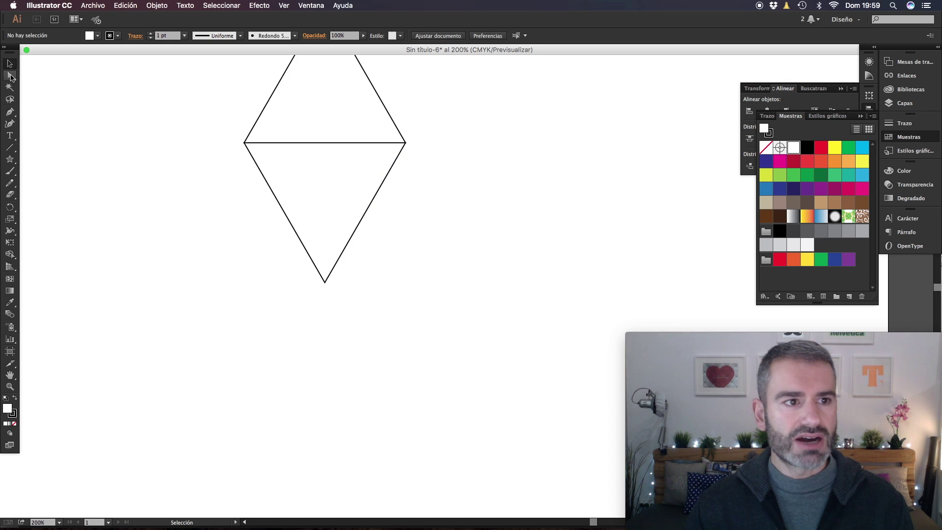
{"action": "left_click_drag", "start_coordinate": [356, 174], "coordinate": [356, 152]}
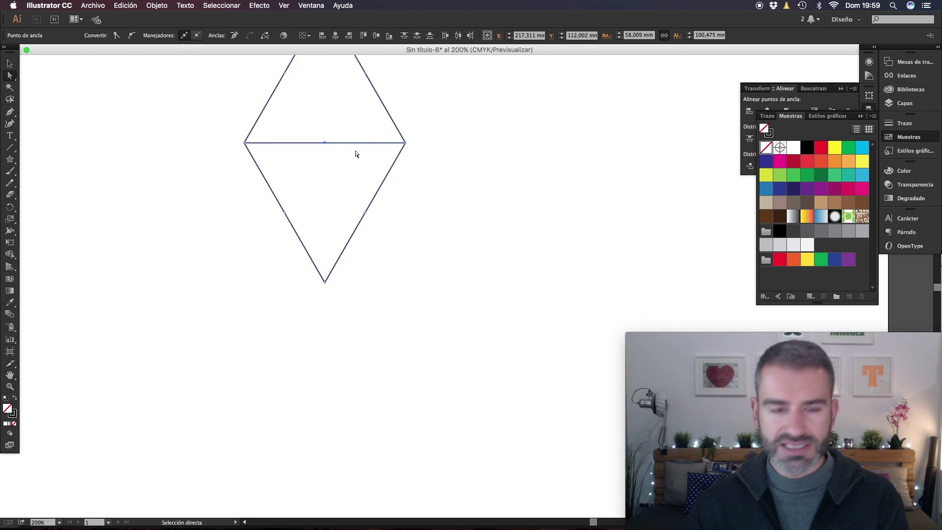
{"action": "left_click", "coordinate": [492, 147]}
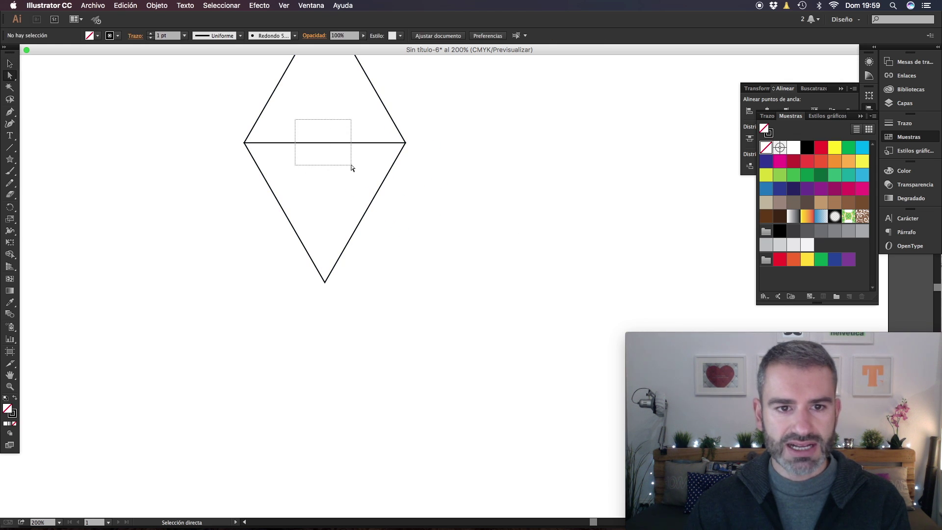
{"action": "left_click_drag", "start_coordinate": [351, 166], "coordinate": [451, 190]}
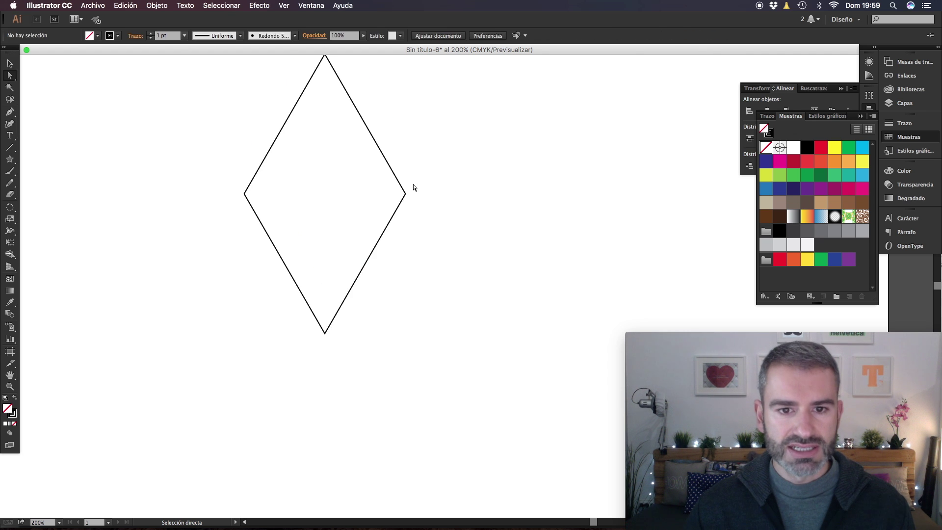
{"action": "left_click_drag", "start_coordinate": [396, 205], "coordinate": [397, 204]}
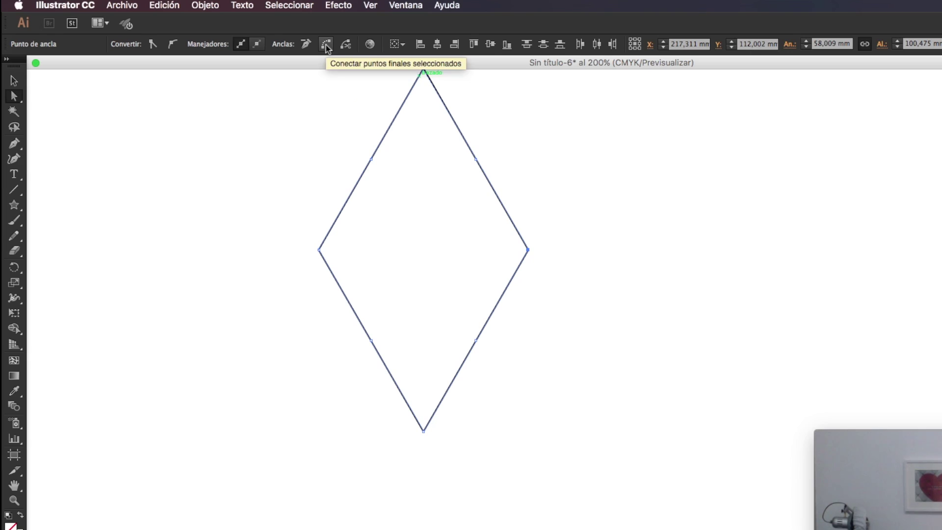
{"action": "left_click", "coordinate": [264, 35]}
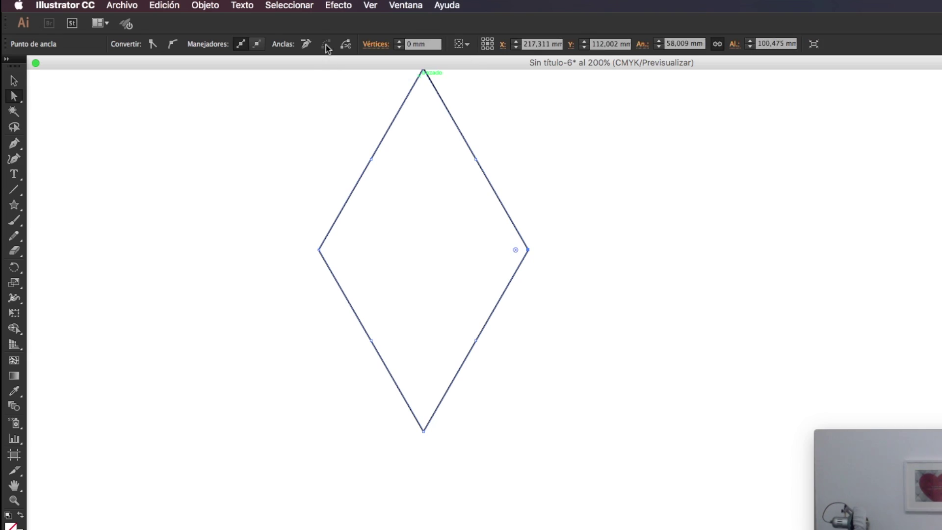
{"action": "left_click_drag", "start_coordinate": [260, 206], "coordinate": [260, 201]}
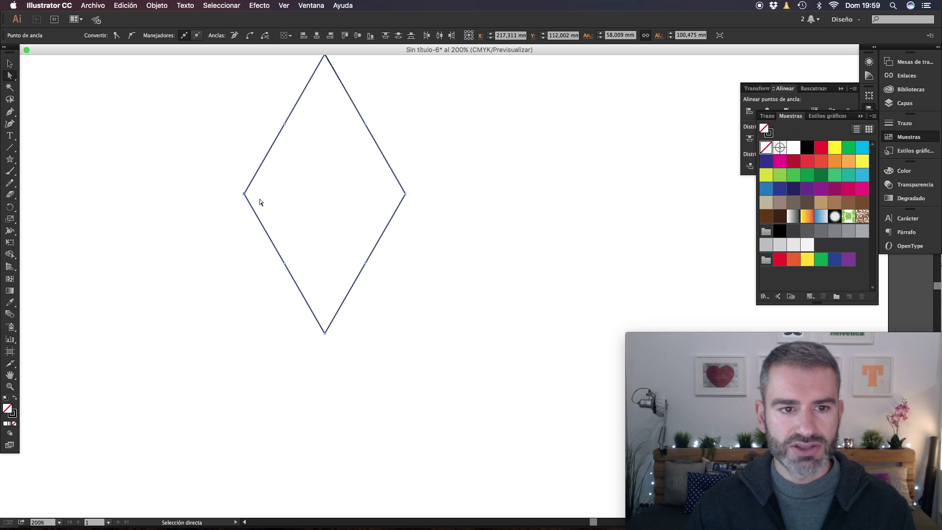
Give the diamond outline a 10 pt black stroke.
{"action": "key", "text": "v"}
{"action": "left_click", "coordinate": [151, 34]}
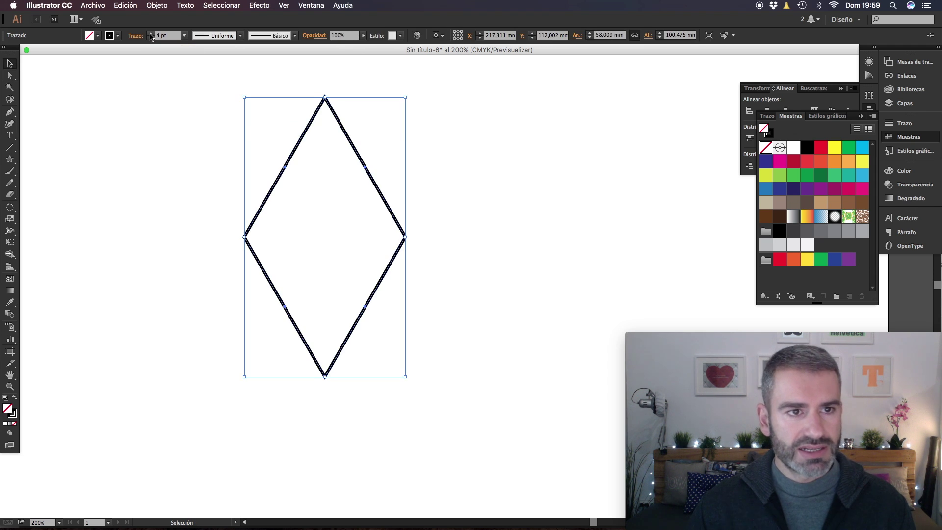
{"action": "left_click", "coordinate": [150, 34]}
{"action": "left_click", "coordinate": [150, 34]}
{"action": "left_click", "coordinate": [151, 34]}
{"action": "left_click", "coordinate": [450, 171]}
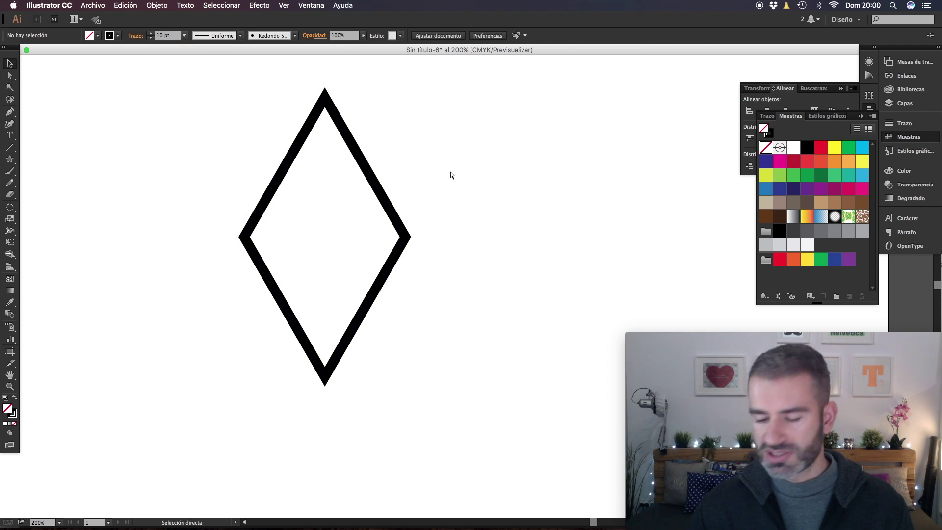
Stack equally spaced diamond copies upward via a Shift+Alt-drag and repeated Cmd+D.
{"action": "key", "text": "super+minus"}
{"action": "left_click_drag", "start_coordinate": [391, 353], "coordinate": [382, 320]}
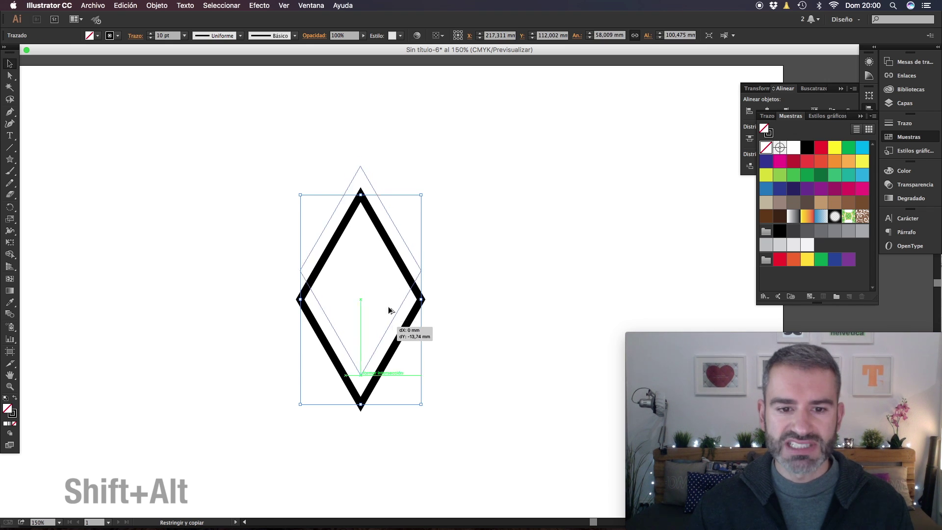
{"action": "left_click_drag", "start_coordinate": [381, 320], "coordinate": [382, 328]}
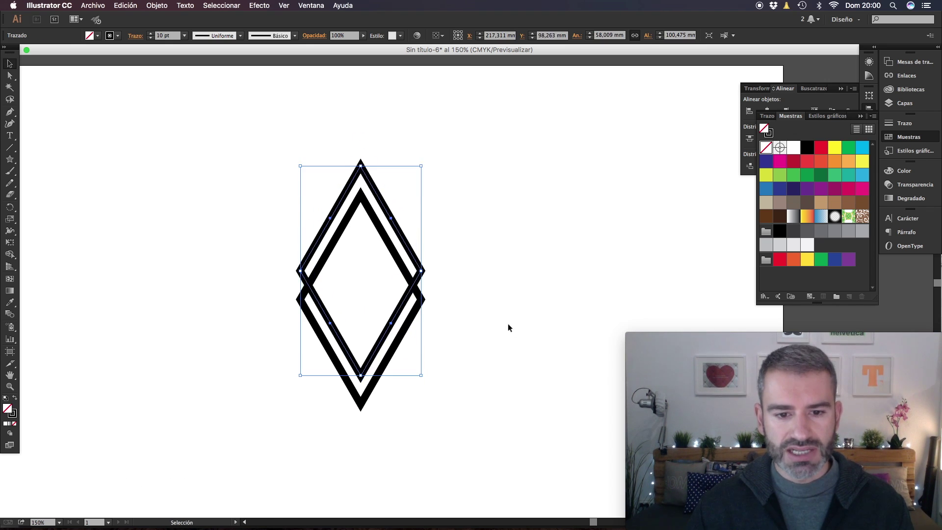
{"action": "key", "text": "super+d"}
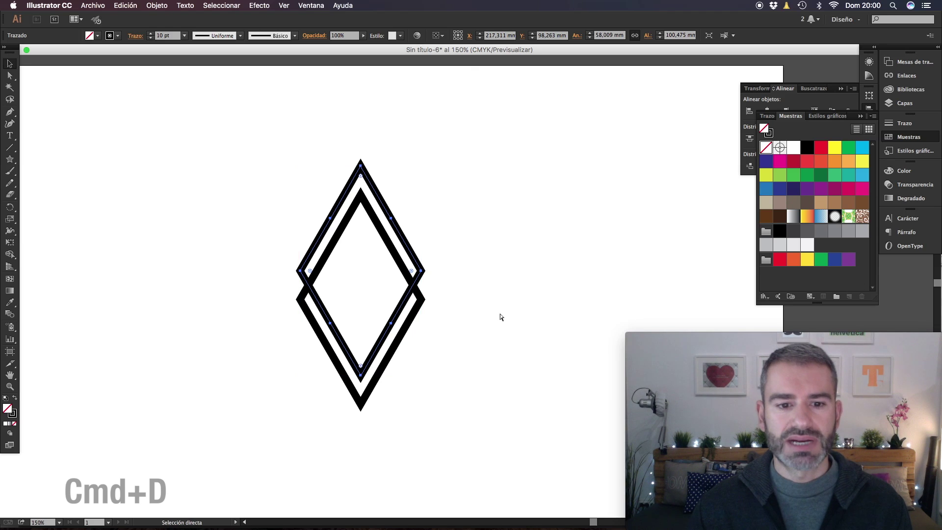
{"action": "key", "text": "v"}
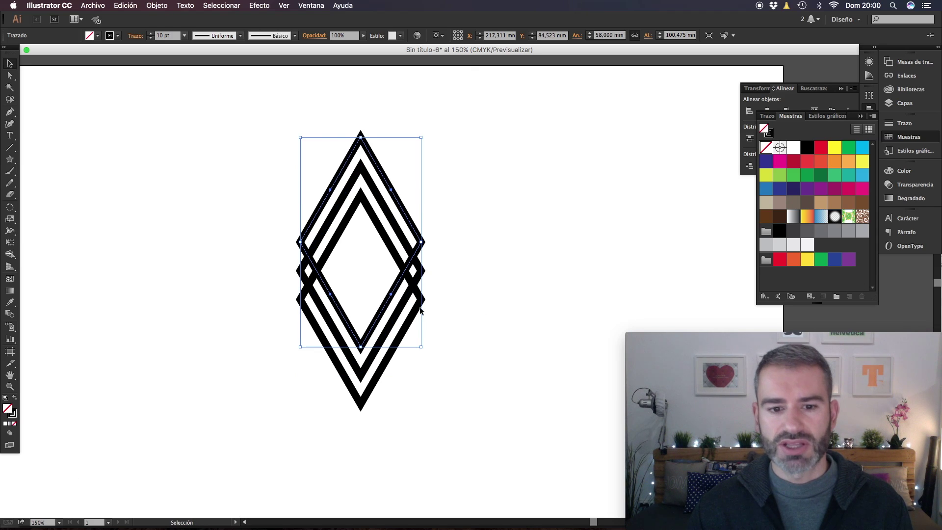
{"action": "key", "text": "super+d"}
{"action": "key", "text": "super+d"}
{"action": "key", "text": "super+d"}
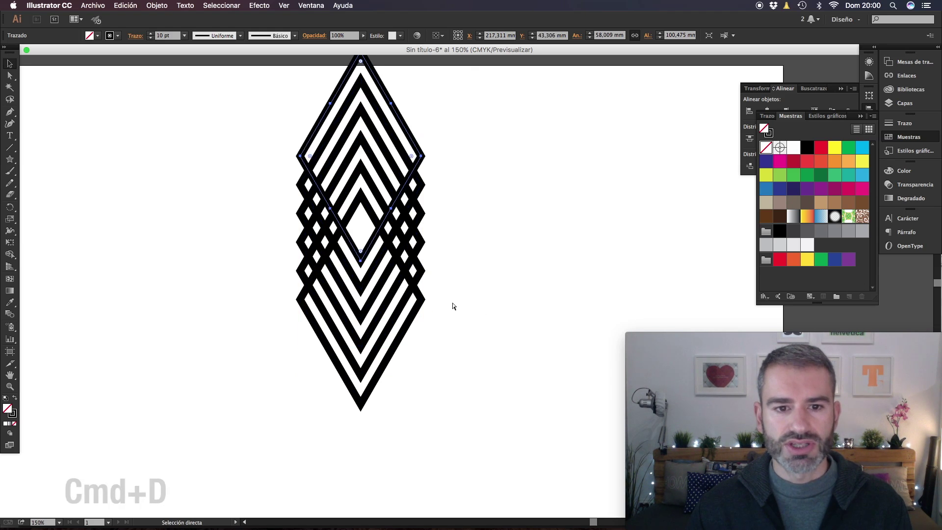
{"action": "key", "text": "super+d"}
{"action": "key", "text": "super+d"}
{"action": "key", "text": "super+shift+a"}
{"action": "key", "text": "super+plus"}
{"action": "key", "text": "super+plus"}
{"action": "key", "text": "super+plus"}
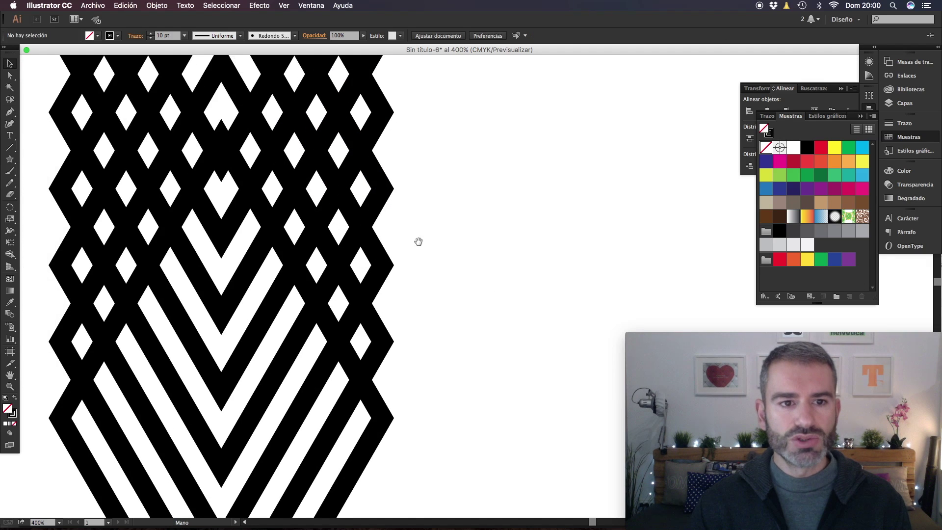
{"action": "key", "text": "super+plus"}
{"action": "key", "text": "super+plus"}
Move the V-shaped path up into line and switch to Outline view.
{"action": "mouse_move", "coordinate": [367, 216]}
{"action": "left_mouse_down"}
{"action": "mouse_move", "coordinate": [368, 170]}
{"action": "mouse_move", "coordinate": [367, 178]}
{"action": "left_mouse_up"}
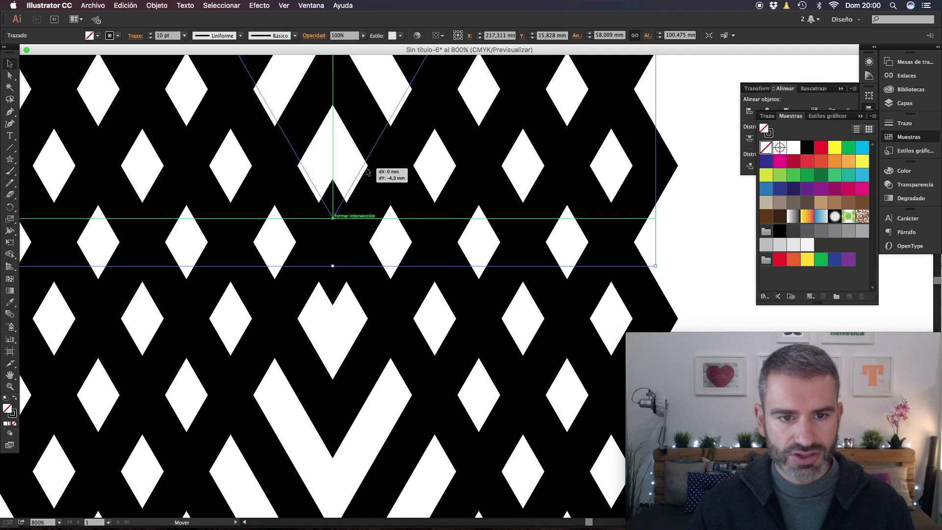
{"action": "key", "text": "super+shift+a"}
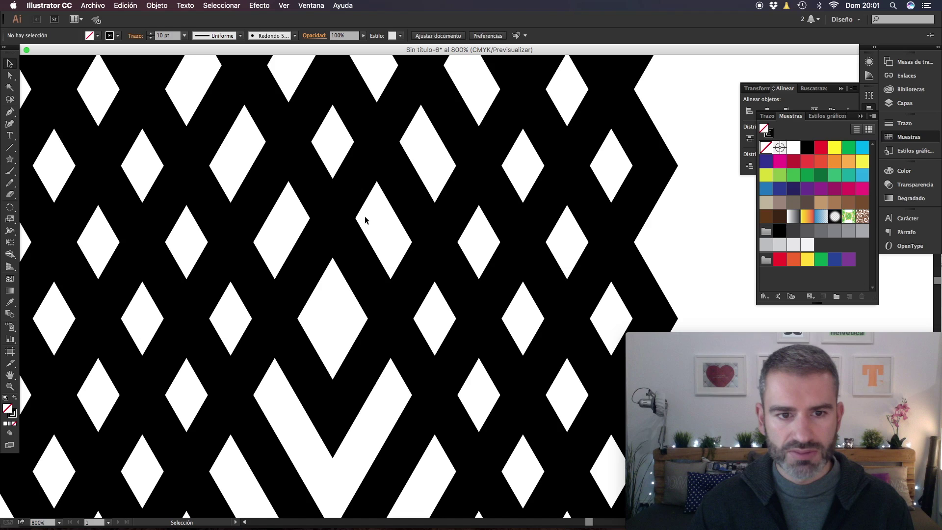
{"action": "left_click", "coordinate": [339, 211]}
{"action": "left_click", "coordinate": [670, 239]}
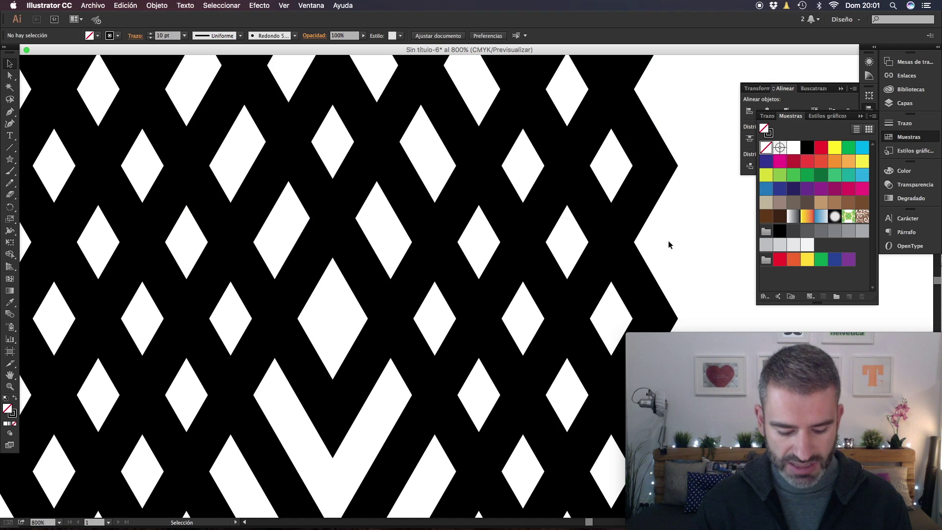
{"action": "key", "text": "super+y"}
Nudge the V path up into exact alignment in Outline view, then return to Preview.
{"action": "scroll", "coordinate": [591, 135], "scroll_direction": "up", "scroll_amount": 2}
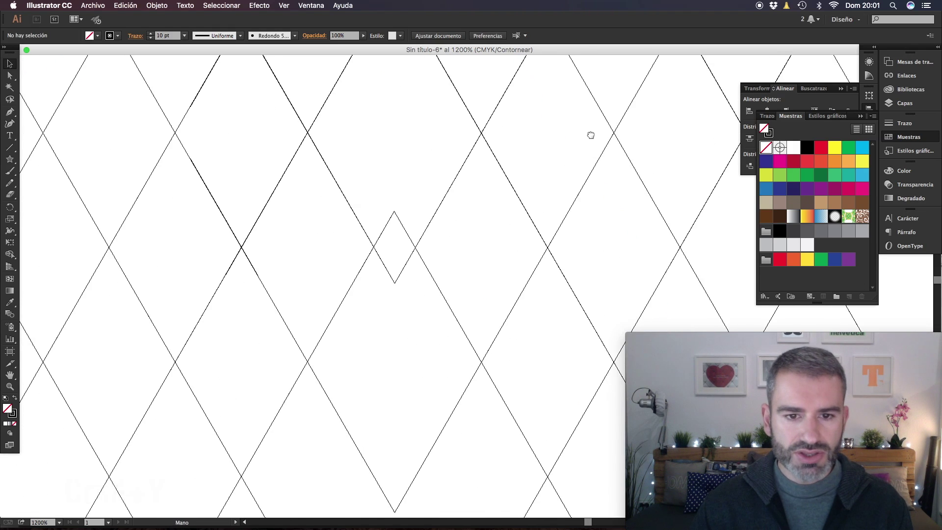
{"action": "left_click_drag", "start_coordinate": [402, 260], "coordinate": [415, 194]}
{"action": "key", "text": "super+1"}
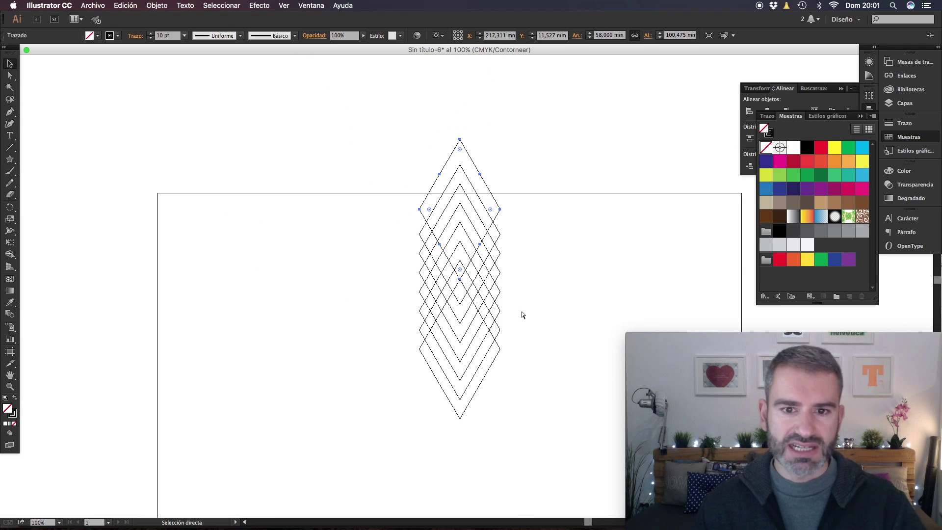
{"action": "key", "text": "super+y"}
Select all diamond paths and distribute their spacing evenly vertically.
{"action": "left_click", "coordinate": [529, 314]}
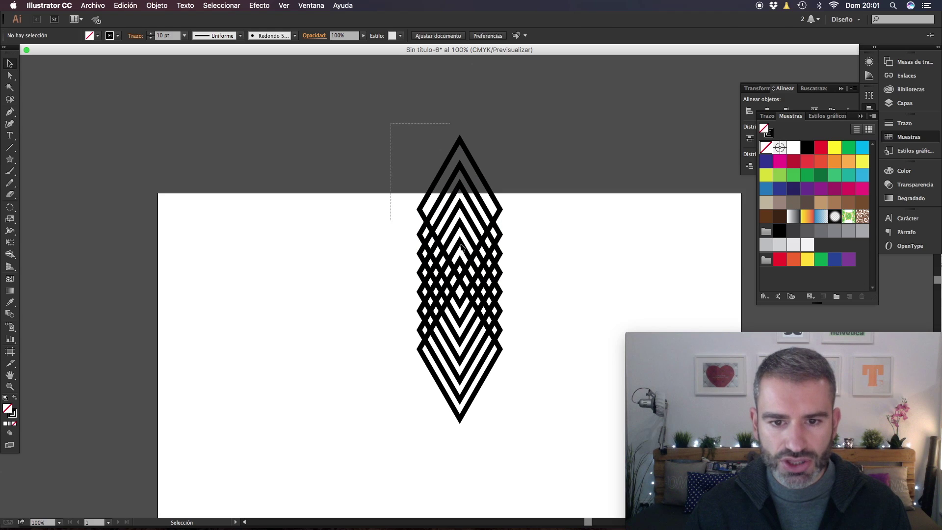
{"action": "key", "text": "super+a"}
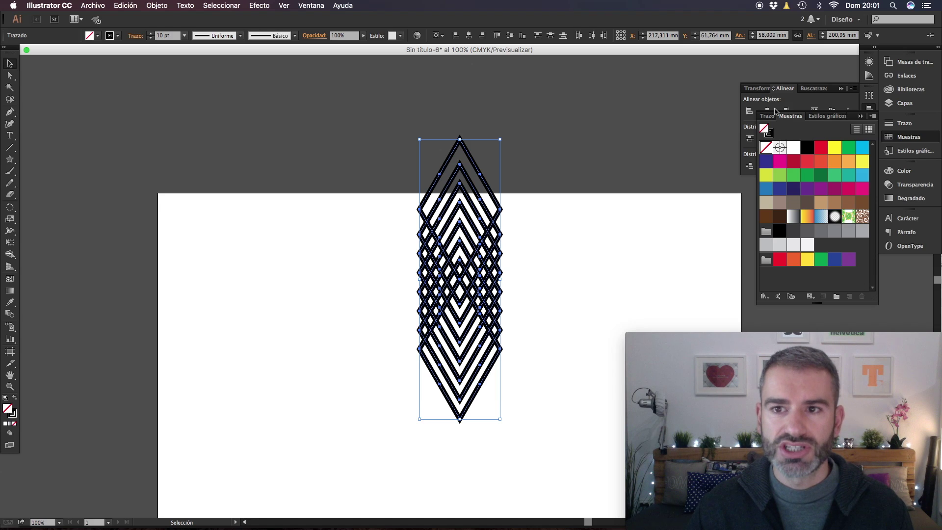
{"action": "left_click", "coordinate": [790, 91]}
{"action": "left_click", "coordinate": [869, 99]}
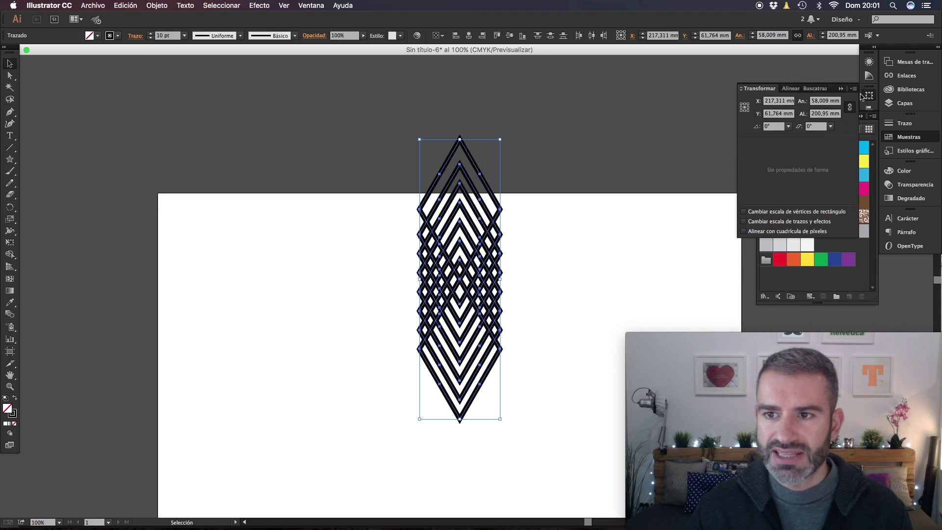
{"action": "left_click", "coordinate": [785, 90]}
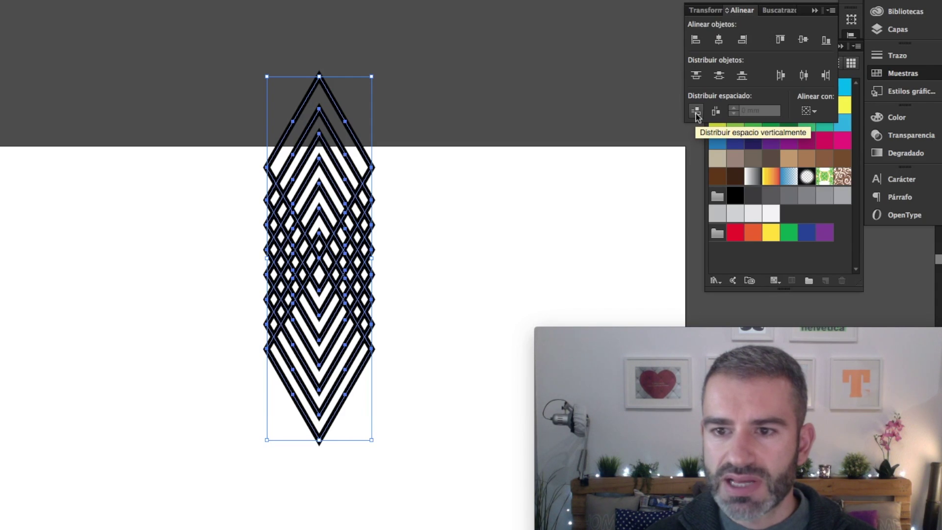
{"action": "left_click", "coordinate": [698, 112]}
Alt-drag a duplicate of the whole diamond column to the right.
{"action": "left_click", "coordinate": [599, 256]}
{"action": "scroll", "coordinate": [648, 368], "scroll_direction": "up", "scroll_amount": 2}
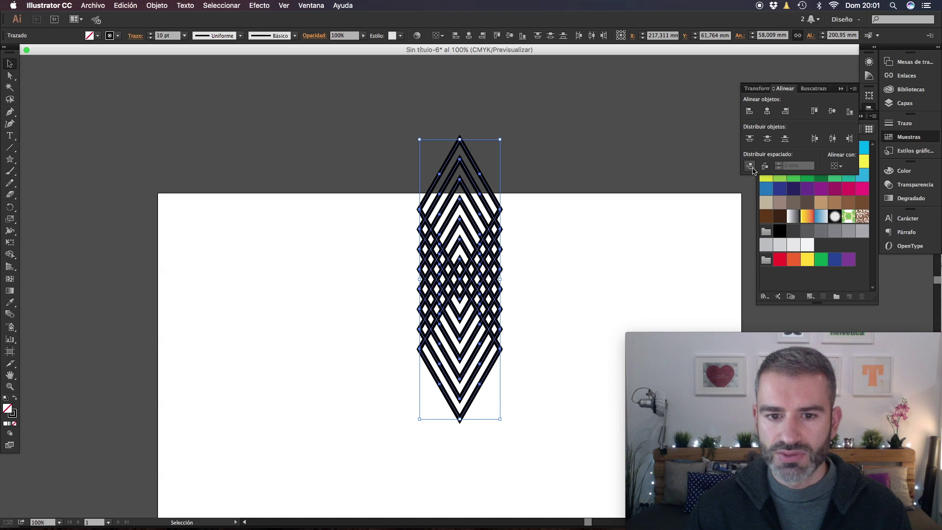
{"action": "key", "text": "super+minus"}
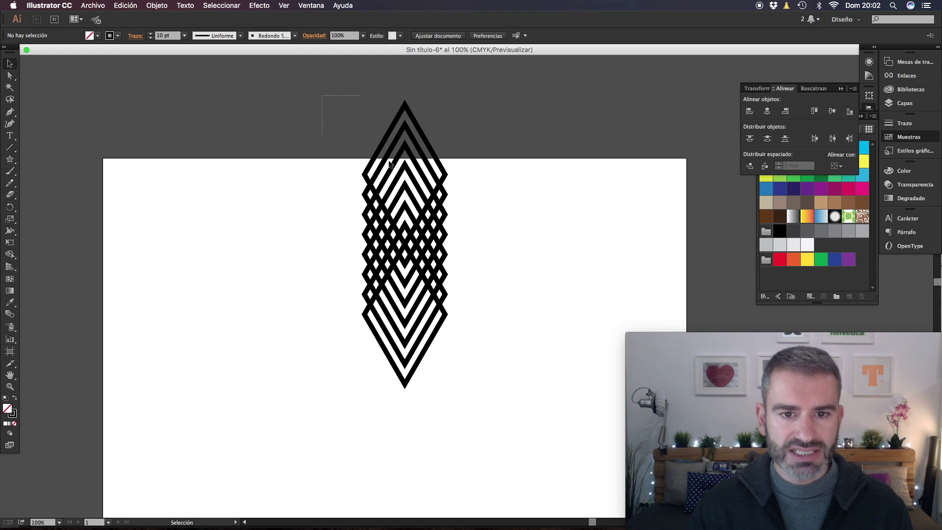
{"action": "left_click_drag", "start_coordinate": [404, 268], "coordinate": [540, 267]}
{"action": "key", "text": "super+plus"}
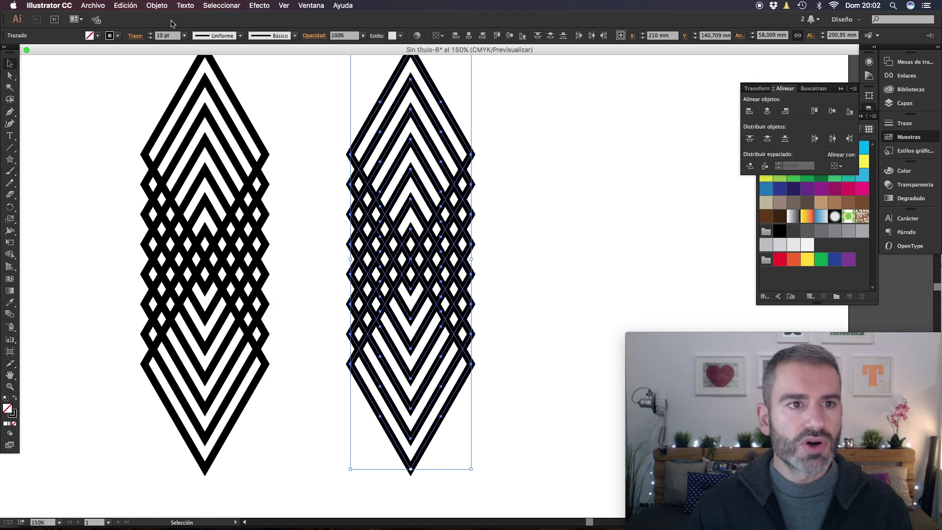
Expand the right column's strokes with Object > Expand, then marquee-select the expanded group.
{"action": "left_click", "coordinate": [147, 5]}
{"action": "left_click", "coordinate": [164, 131]}
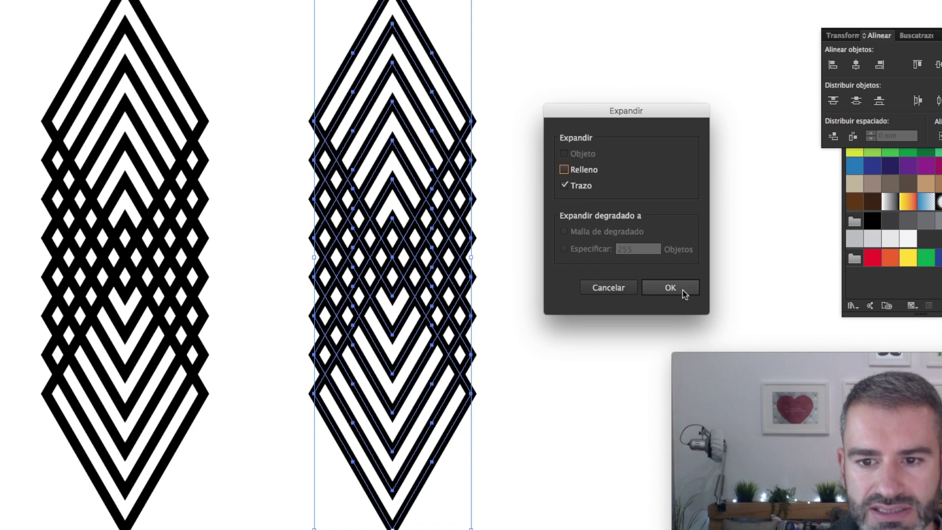
{"action": "left_click", "coordinate": [625, 283]}
{"action": "left_click", "coordinate": [631, 283]}
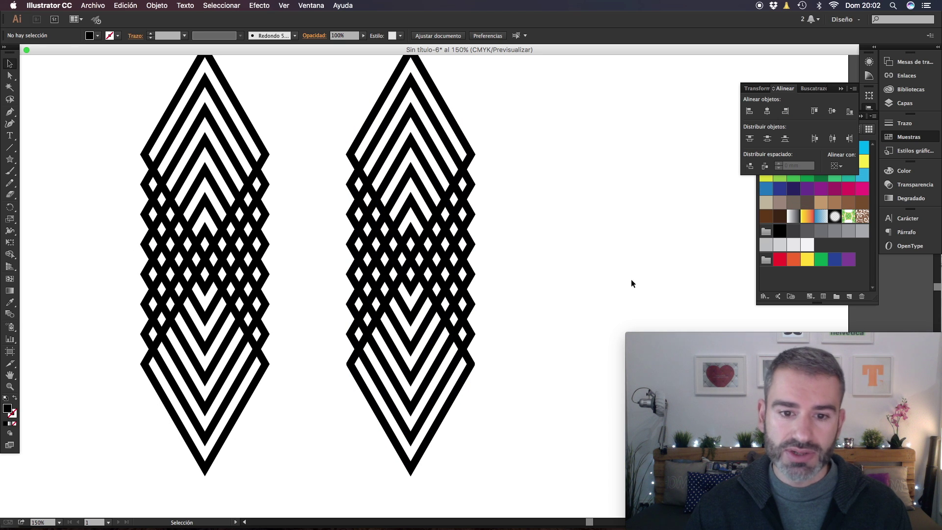
{"action": "left_click_drag", "start_coordinate": [511, 100], "coordinate": [311, 411]}
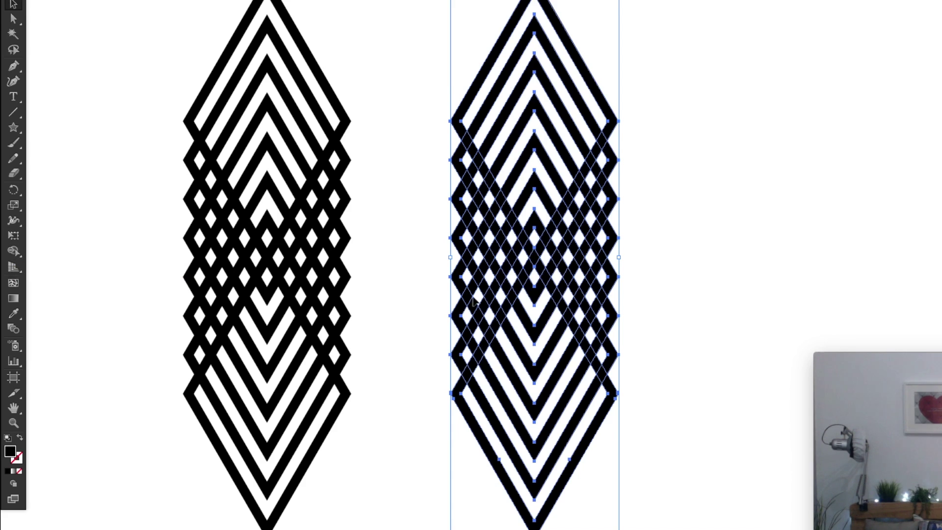
Reselect the right column and Shape Builder-delete the crossed overlap regions.
{"action": "left_click", "coordinate": [517, 87]}
{"action": "left_click_drag", "start_coordinate": [344, 390], "coordinate": [340, 413]}
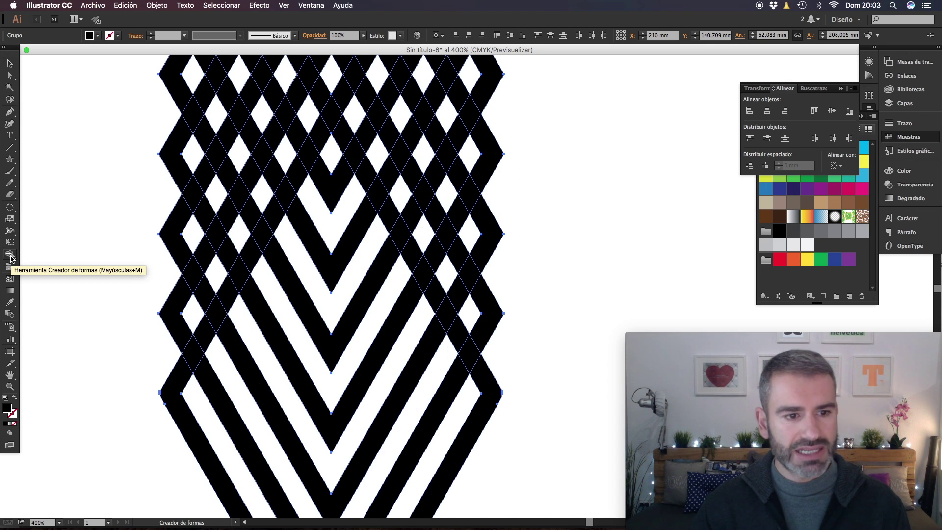
{"action": "mouse_move", "coordinate": [519, 342]}
{"action": "left_mouse_down"}
{"action": "mouse_move", "coordinate": [444, 255]}
{"action": "mouse_move", "coordinate": [293, 144]}
{"action": "mouse_move", "coordinate": [195, 314]}
{"action": "mouse_move", "coordinate": [168, 311]}
{"action": "left_mouse_up"}
{"action": "left_click_drag", "start_coordinate": [179, 375], "coordinate": [212, 324]}
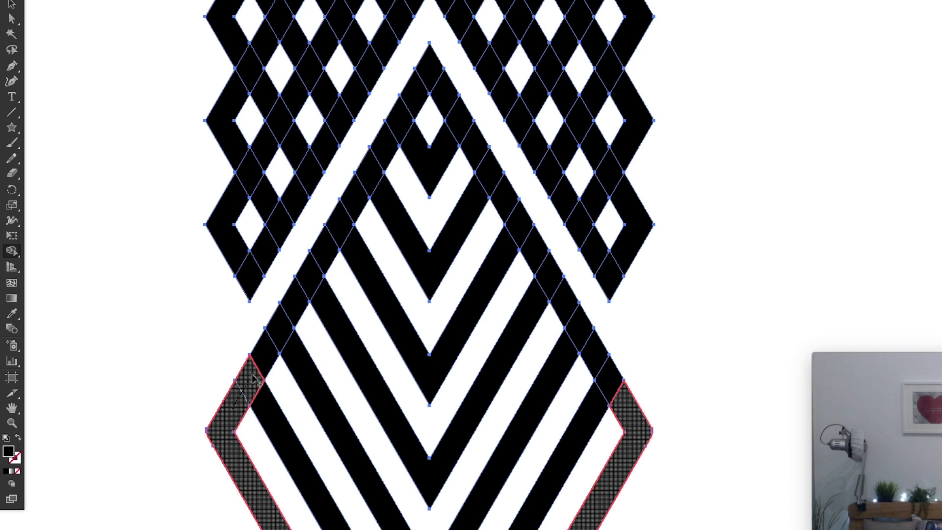
Merge the outer, inner and lower chevron pieces into continuous bands.
{"action": "mouse_move", "coordinate": [276, 338]}
{"action": "left_mouse_down"}
{"action": "mouse_move", "coordinate": [476, 142]}
{"action": "mouse_move", "coordinate": [613, 381]}
{"action": "left_mouse_up"}
{"action": "mouse_move", "coordinate": [376, 182]}
{"action": "left_mouse_down"}
{"action": "mouse_move", "coordinate": [405, 227]}
{"action": "mouse_move", "coordinate": [362, 269]}
{"action": "left_mouse_up"}
{"action": "left_click", "coordinate": [339, 329]}
{"action": "left_click", "coordinate": [286, 395]}
{"action": "left_click_drag", "start_coordinate": [255, 389], "coordinate": [273, 421]}
{"action": "key", "text": "super+minus"}
Delete the inner chevron group and the upper interlaced strands of the right copy.
{"action": "key", "text": "v"}
{"action": "left_click", "coordinate": [476, 275]}
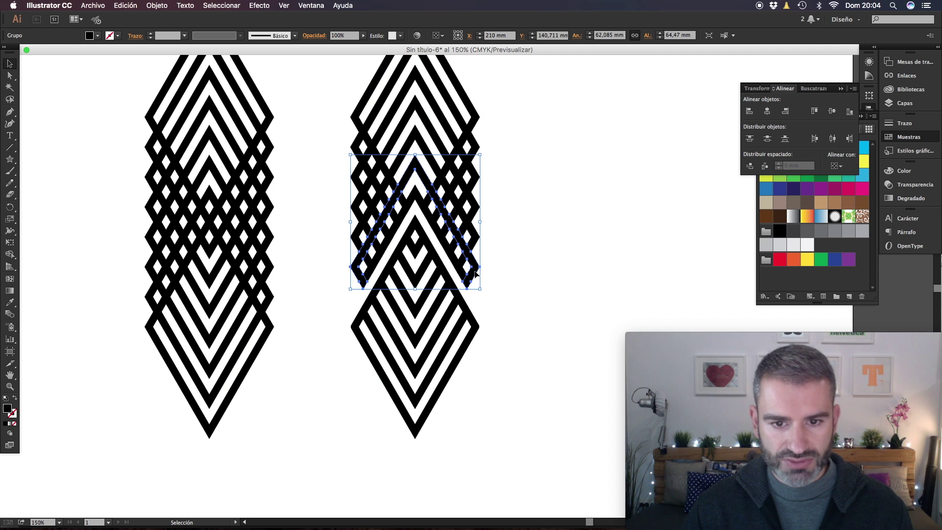
{"action": "key", "text": "Delete"}
{"action": "left_click_drag", "start_coordinate": [501, 242], "coordinate": [463, 287]}
{"action": "left_click_drag", "start_coordinate": [510, 140], "coordinate": [464, 199]}
{"action": "key", "text": "Delete"}
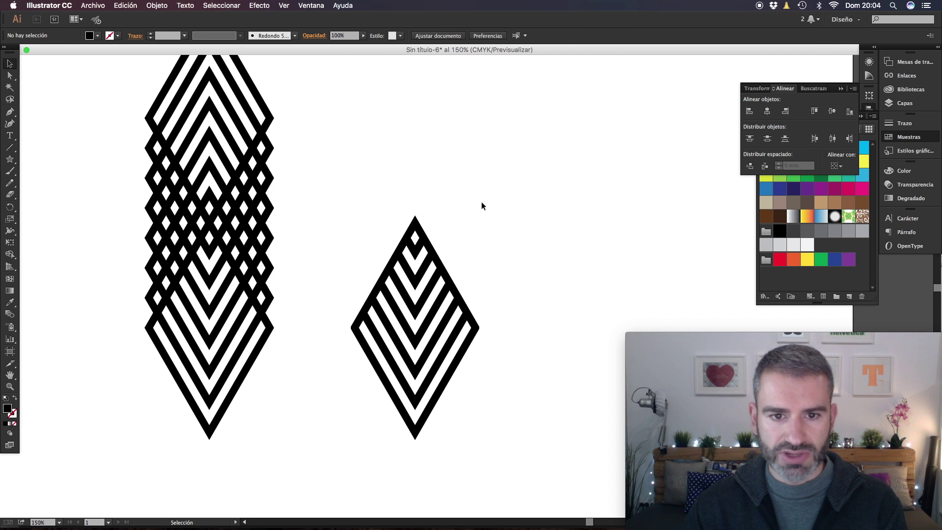
Remove the extra apex anchor from the diamond outline with the Pen tool, then select the diamond.
{"action": "key", "text": "super+plus"}
{"action": "left_click", "coordinate": [406, 212]}
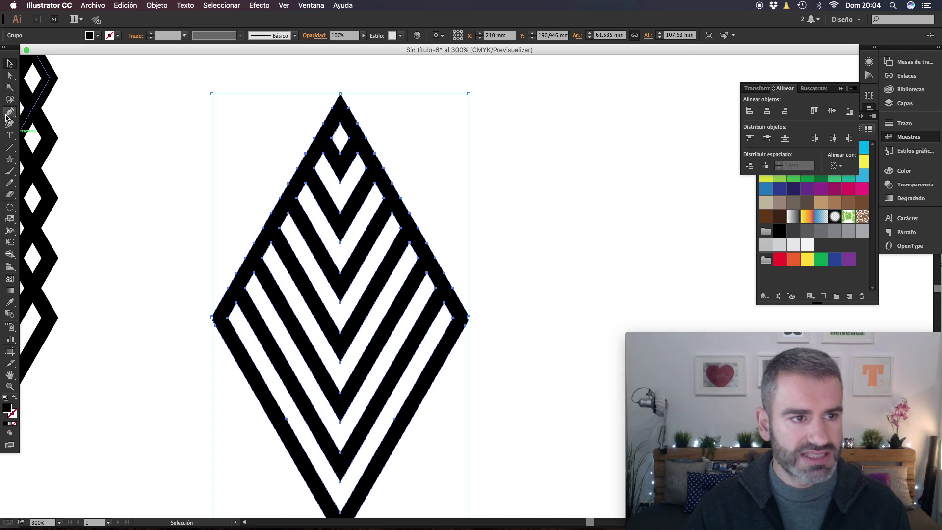
{"action": "left_click", "coordinate": [9, 113]}
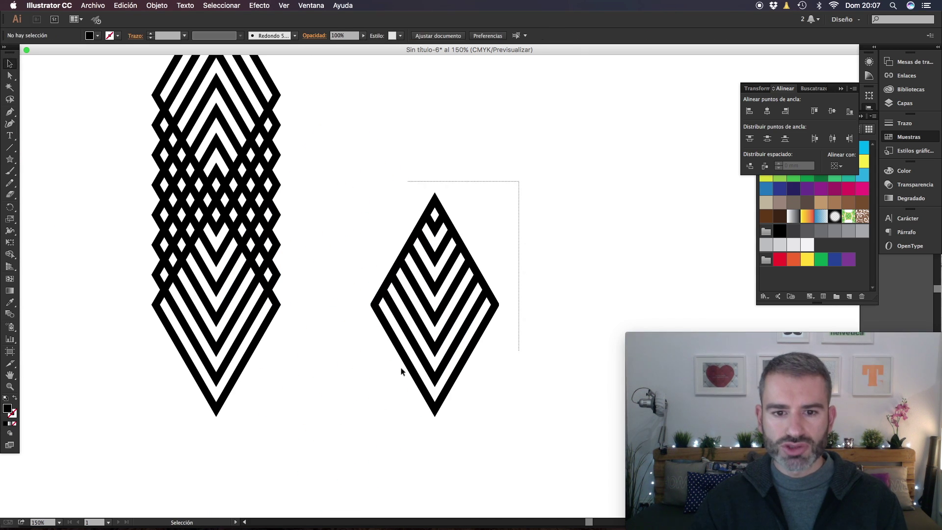
{"action": "left_click", "coordinate": [420, 378]}
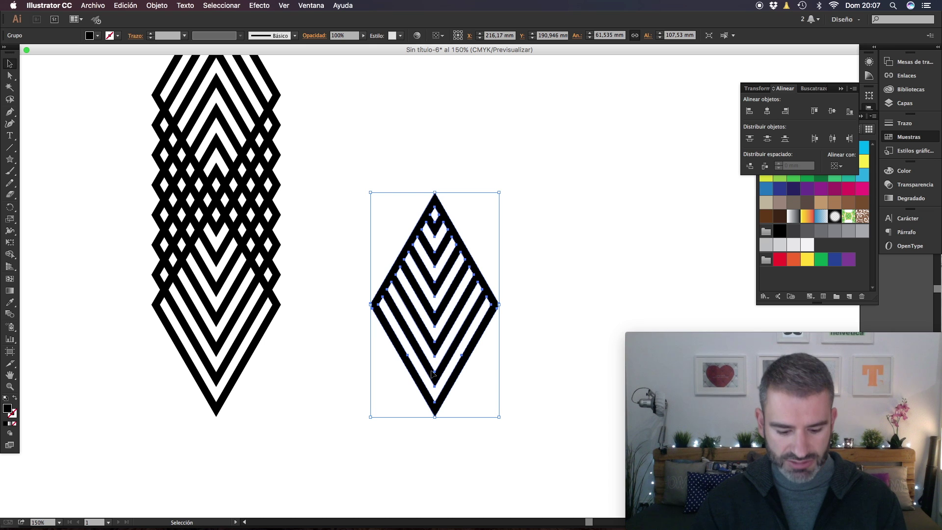
{"action": "left_click", "coordinate": [558, 365]}
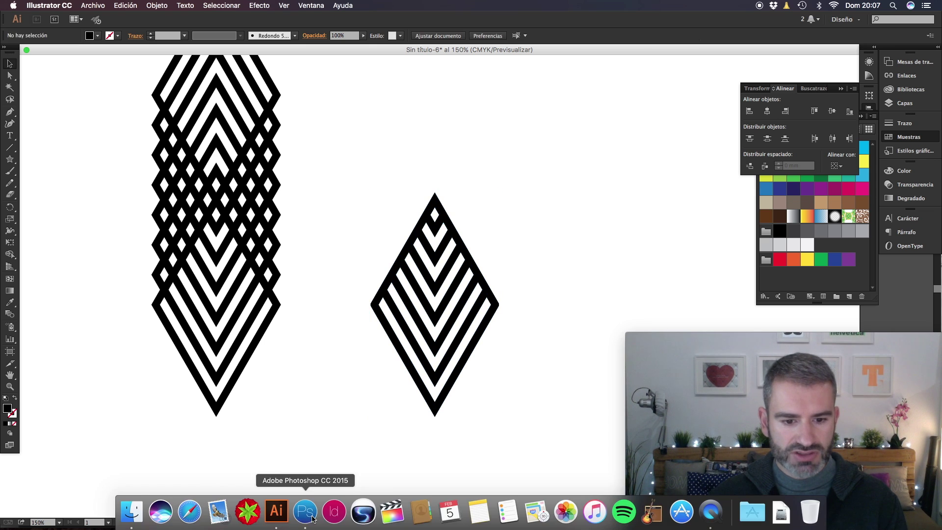
Create a new 20 × 20 cm, 300 ppi document in Photoshop.
{"action": "left_click", "coordinate": [314, 517]}
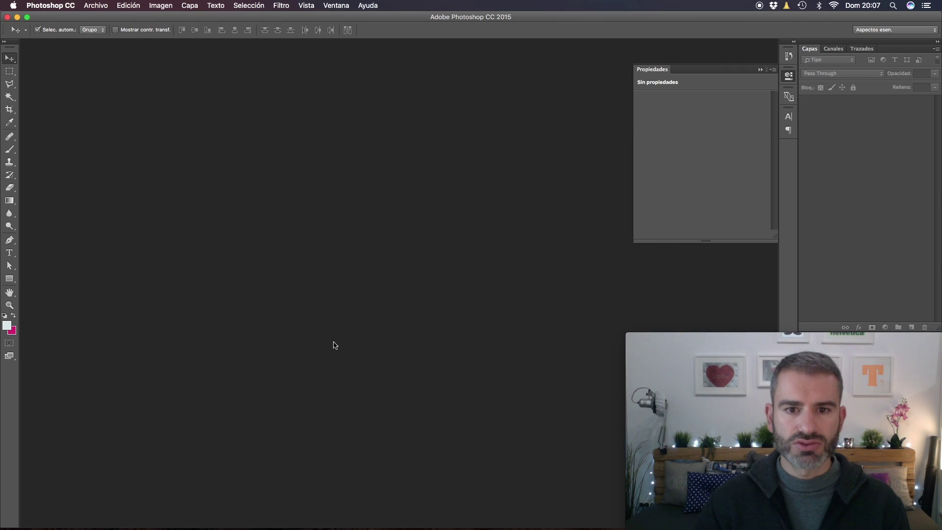
{"action": "key", "text": "super+n"}
{"action": "left_click", "coordinate": [486, 196]}
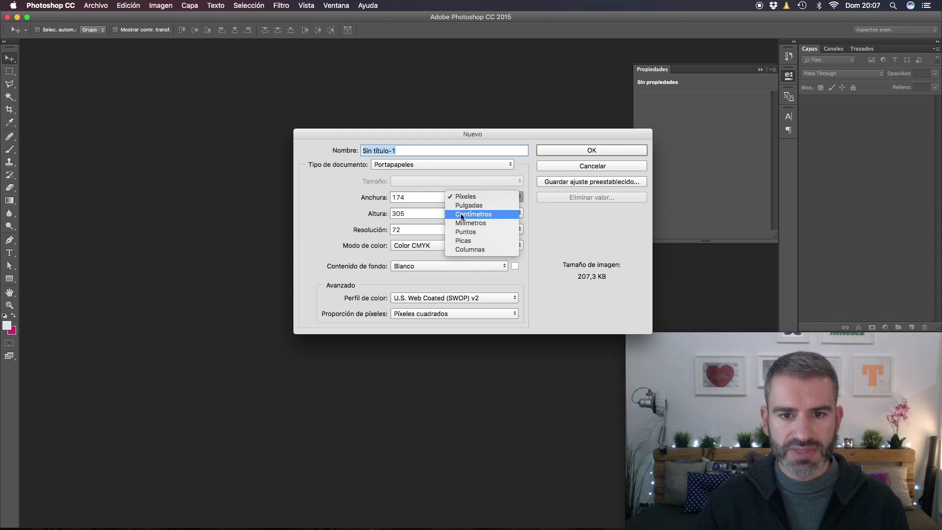
{"action": "left_click", "coordinate": [481, 211]}
{"action": "double_click", "coordinate": [412, 197]}
{"action": "type", "text": "20"}
{"action": "key", "text": "Tab"}
{"action": "type", "text": "20"}
{"action": "key", "text": "Tab"}
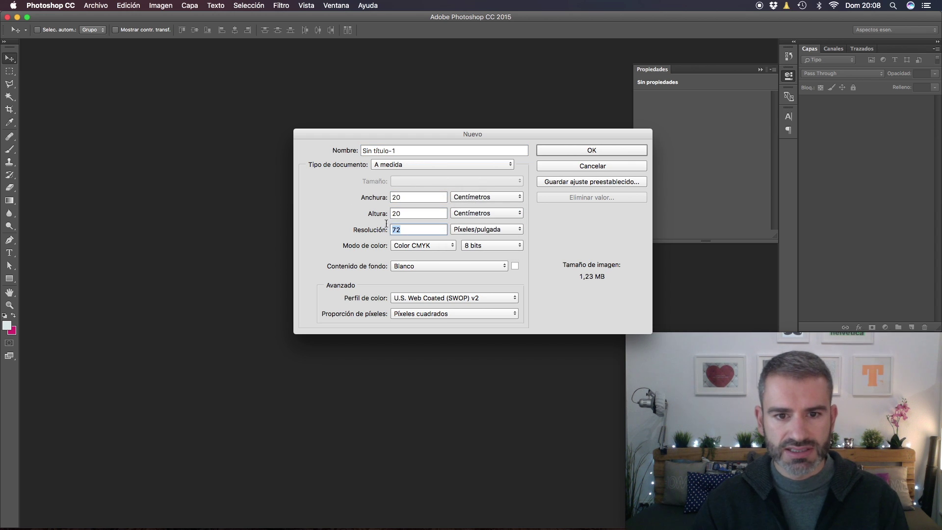
{"action": "type", "text": "300"}
{"action": "key", "text": "Tab"}
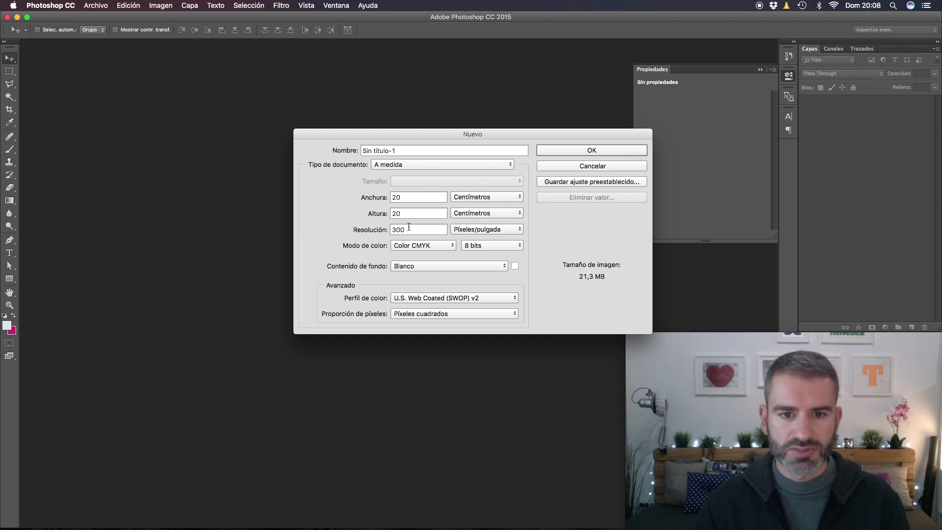
{"action": "left_click", "coordinate": [618, 150]}
Paste the diamond as a Smart Object, enlarge it, and place copies left and right.
{"action": "key", "text": "cmd+v"}
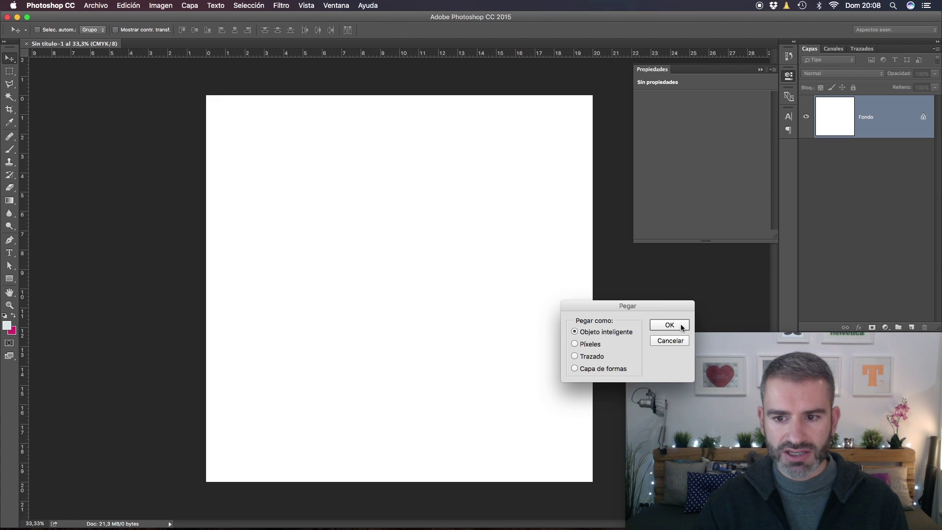
{"action": "left_click", "coordinate": [680, 324]}
{"action": "mouse_move", "coordinate": [459, 184]}
{"action": "left_mouse_down"}
{"action": "mouse_move", "coordinate": [514, 116]}
{"action": "mouse_move", "coordinate": [511, 96]}
{"action": "left_mouse_up"}
{"action": "key", "text": "Return"}
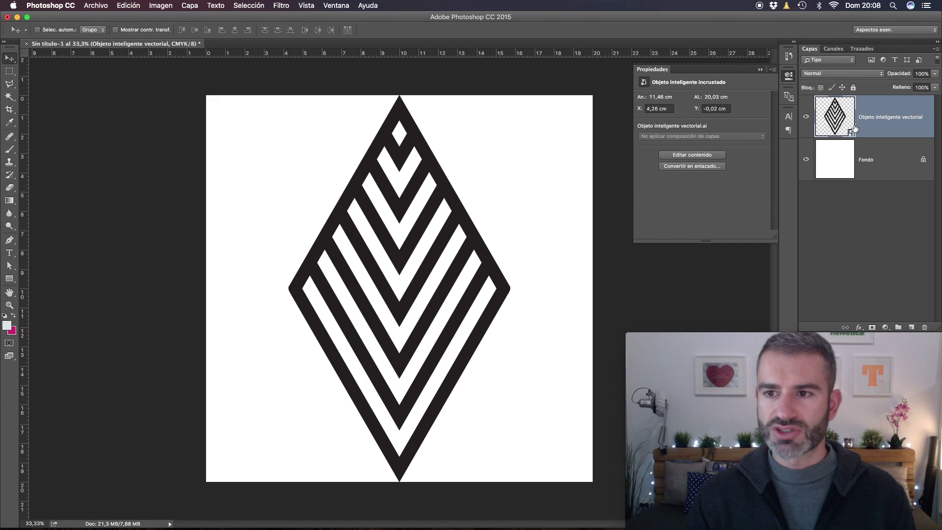
{"action": "left_click_drag", "start_coordinate": [322, 259], "coordinate": [510, 269]}
{"action": "left_click_drag", "start_coordinate": [517, 219], "coordinate": [124, 217]}
{"action": "key", "text": "super+plus"}
{"action": "key", "text": "super+plus"}
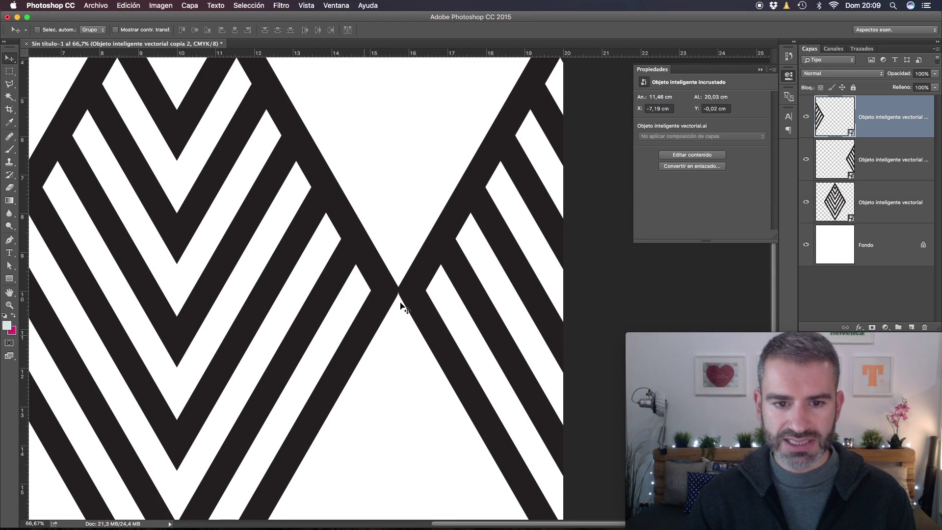
Move and arrow-nudge the right copy left until it touches the central diamond.
{"action": "left_click", "coordinate": [901, 181]}
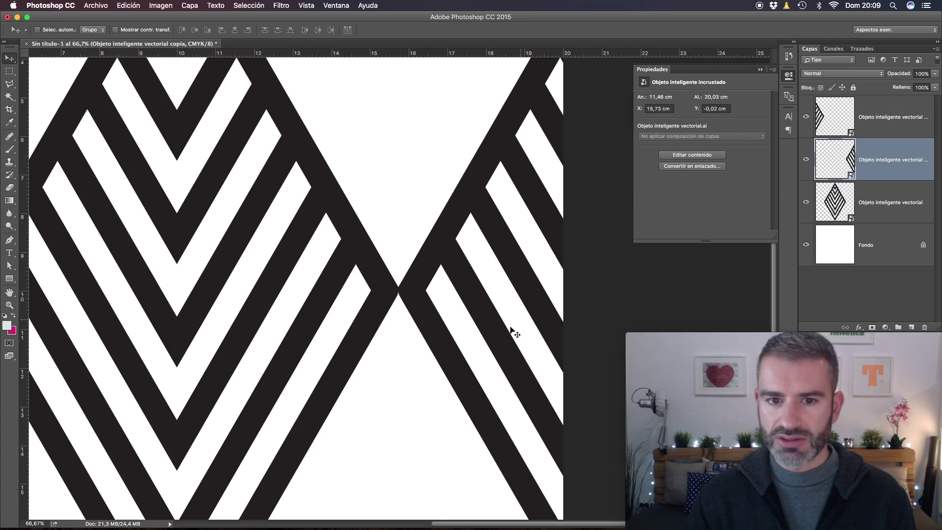
{"action": "key", "text": "super+plus"}
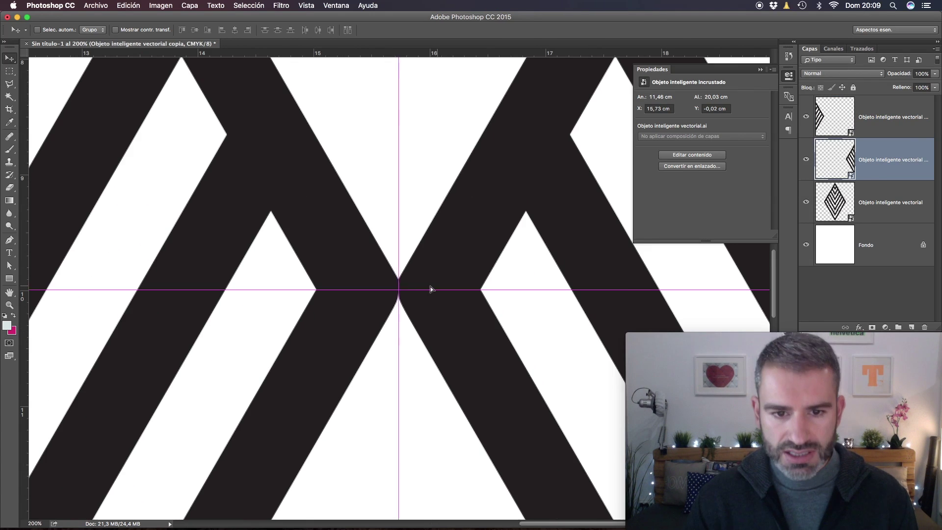
{"action": "left_click_drag", "start_coordinate": [431, 287], "coordinate": [391, 288]}
{"action": "key", "text": "super+plus"}
{"action": "key", "text": "super+plus"}
{"action": "key", "text": "super+plus"}
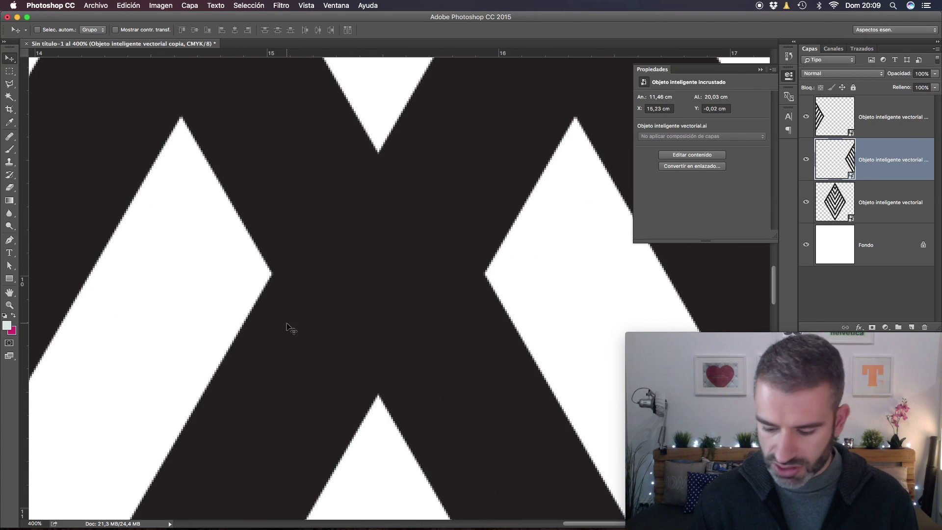
{"action": "key", "text": "Left"}
{"action": "key", "text": "Left"}
{"action": "key", "text": "Left"}
{"action": "key", "text": "Left"}
{"action": "key", "text": "Left"}
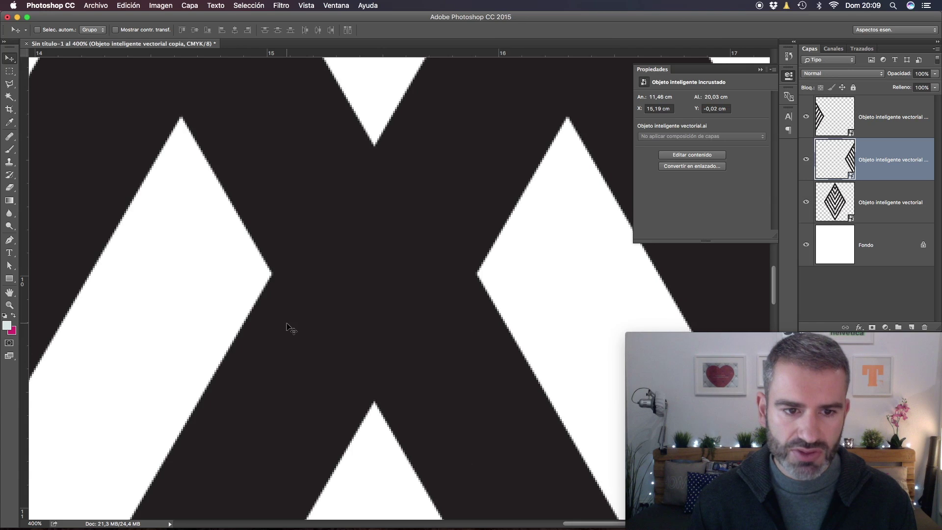
{"action": "key", "text": "Left"}
{"action": "key", "text": "Left"}
{"action": "key", "text": "Left"}
{"action": "key", "text": "Left"}
{"action": "key", "text": "Left"}
{"action": "key", "text": "Left"}
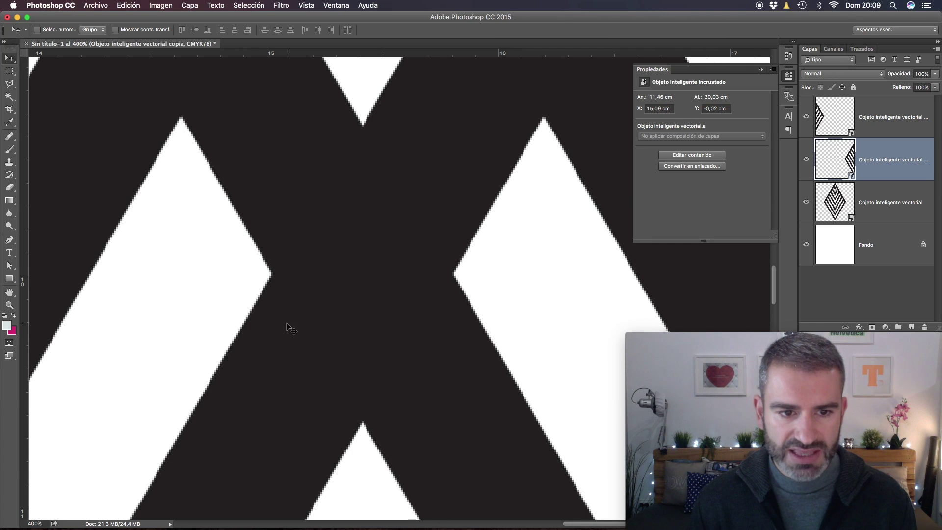
{"action": "key", "text": "Left"}
{"action": "key", "text": "Left"}
{"action": "key", "text": "Left"}
{"action": "key", "text": "super+minus"}
{"action": "key", "text": "super+minus"}
{"action": "key", "text": "super+minus"}
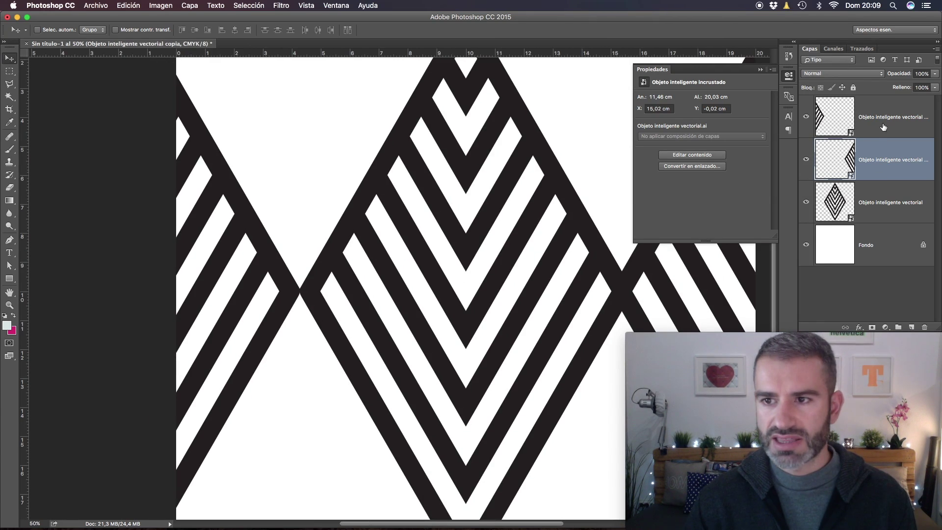
Nudge the left copy right until its point meets the central diamond.
{"action": "left_click", "coordinate": [883, 127]}
{"action": "key", "text": "super+plus"}
{"action": "key", "text": "super+plus"}
{"action": "key", "text": "super+plus"}
{"action": "key", "text": "shift+Right"}
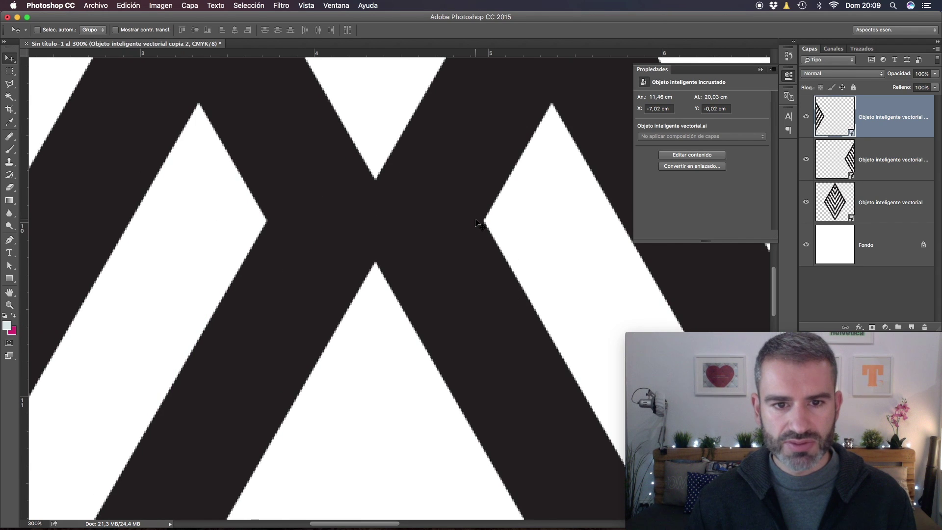
{"action": "key", "text": "shift+Right"}
{"action": "key", "text": "shift+Right"}
{"action": "key", "text": "shift+Right"}
{"action": "key", "text": "shift+Right"}
{"action": "key", "text": "shift+Right"}
{"action": "key", "text": "shift+Right"}
{"action": "key", "text": "super+plus"}
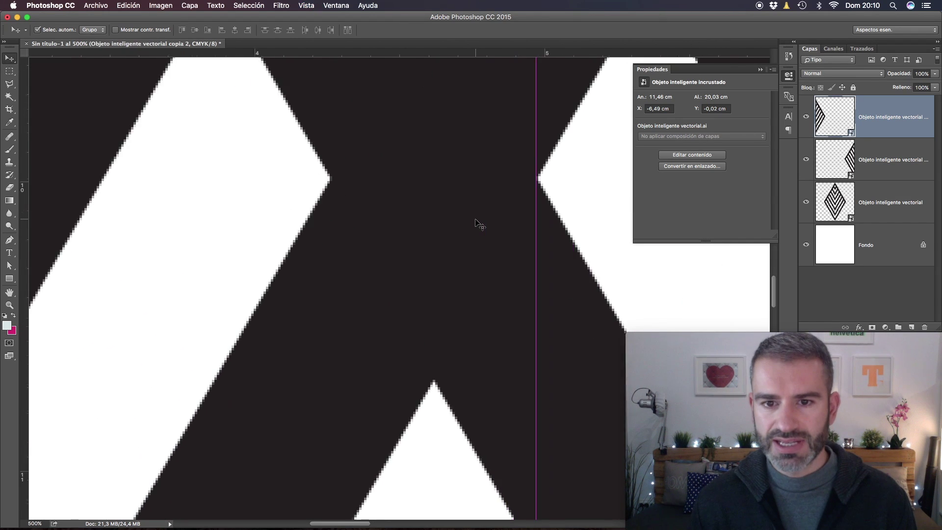
{"action": "key", "text": "super+plus"}
{"action": "key", "text": "super+plus"}
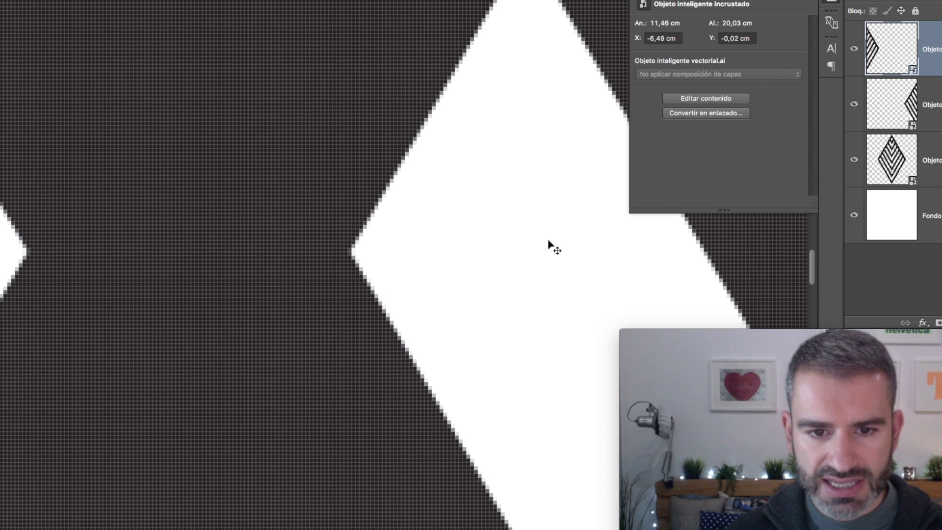
Fit the whole tile in view and select all three diamond layers.
{"action": "key", "text": "super+0"}
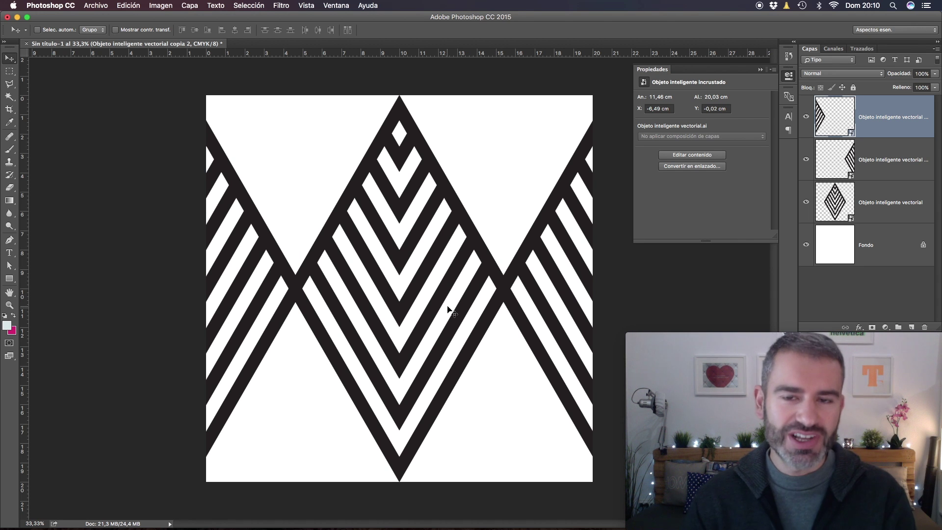
{"action": "key", "text": "super+plus"}
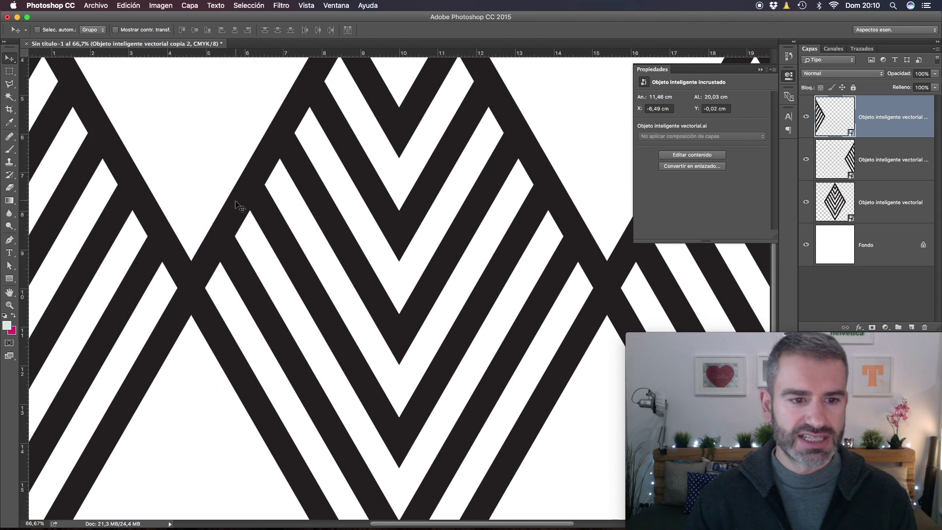
{"action": "key", "text": "super+alt+a"}
{"action": "key", "text": "super+0"}
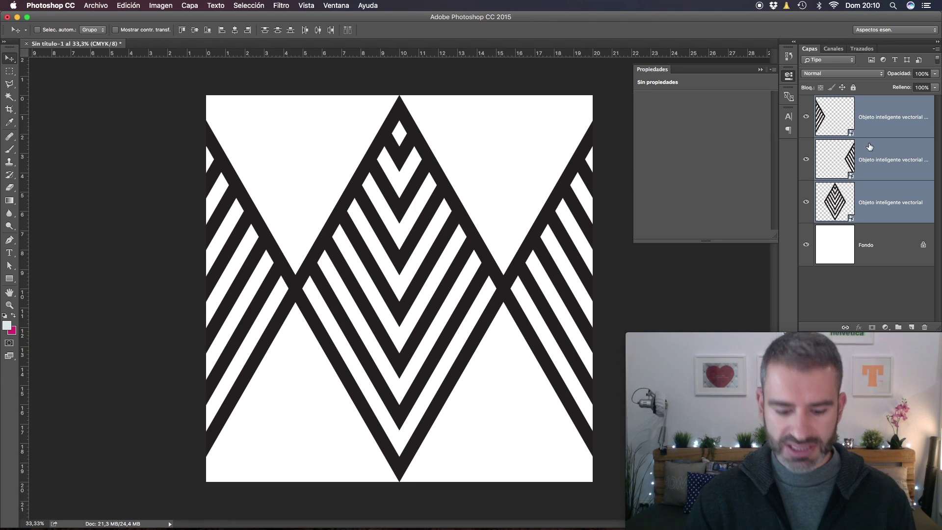
Group the three diamond layers as linea1, duplicate it, and drag the copy upward.
{"action": "key", "text": "super+g"}
{"action": "key", "text": "super+j"}
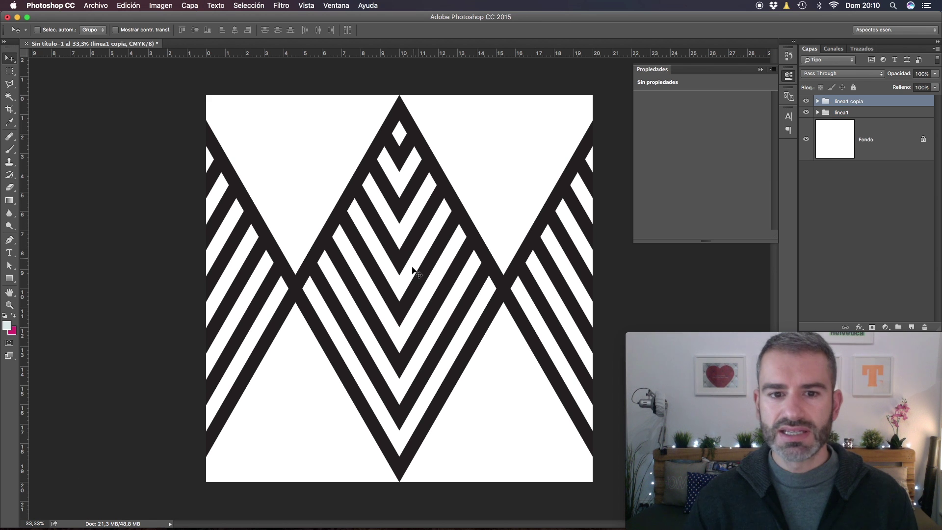
{"action": "mouse_move", "coordinate": [467, 359]}
{"action": "left_mouse_down"}
{"action": "mouse_move", "coordinate": [480, 180]}
{"action": "mouse_move", "coordinate": [353, 146]}
{"action": "mouse_move", "coordinate": [367, 162]}
{"action": "left_mouse_up"}
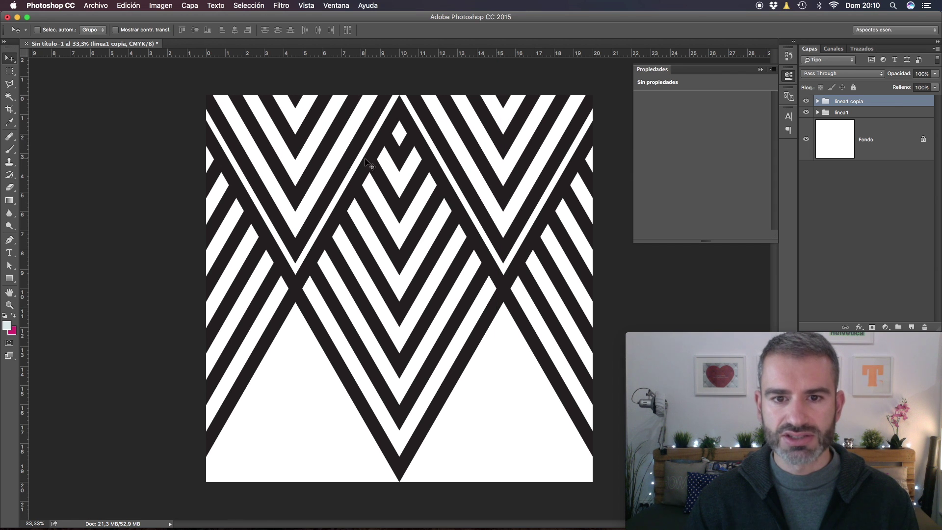
{"action": "double_click", "coordinate": [903, 102]}
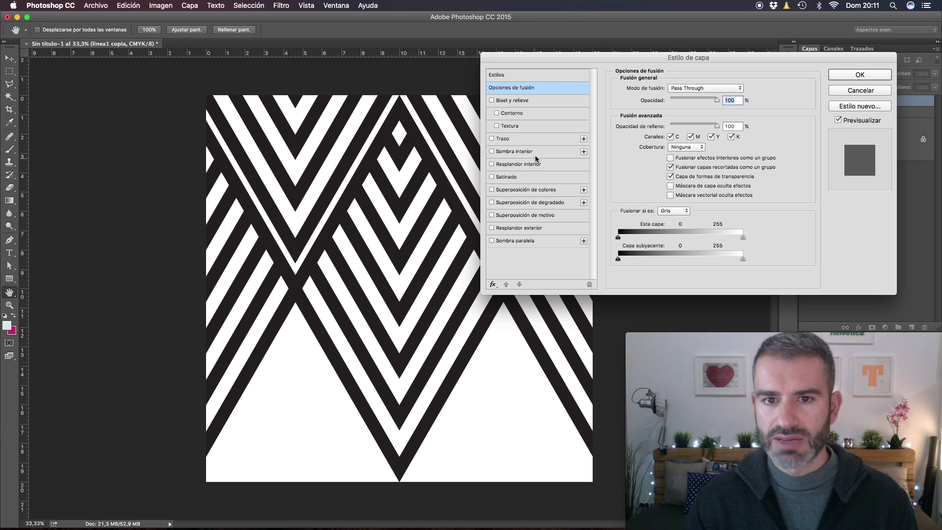
Give the linea1 copy group a red Color Overlay and drag it into position.
{"action": "left_click", "coordinate": [554, 190]}
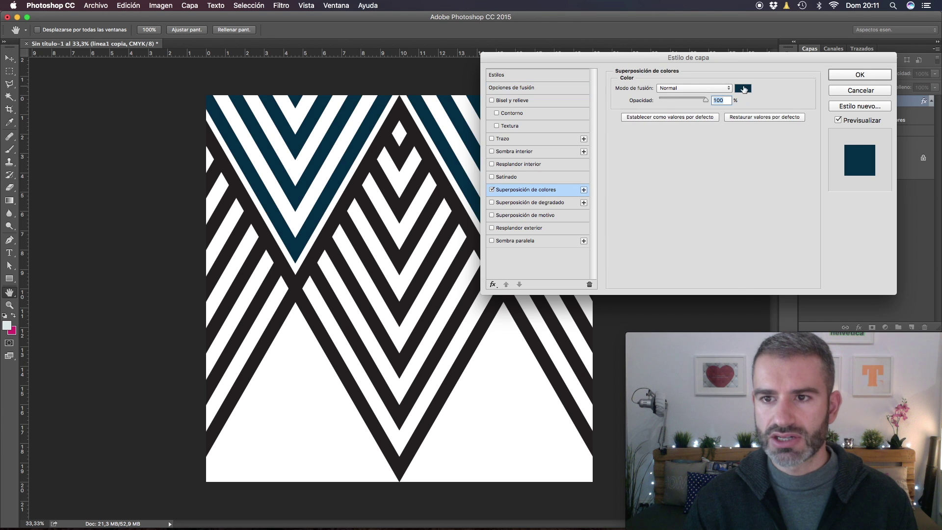
{"action": "left_click", "coordinate": [744, 89]}
{"action": "key", "text": "Return"}
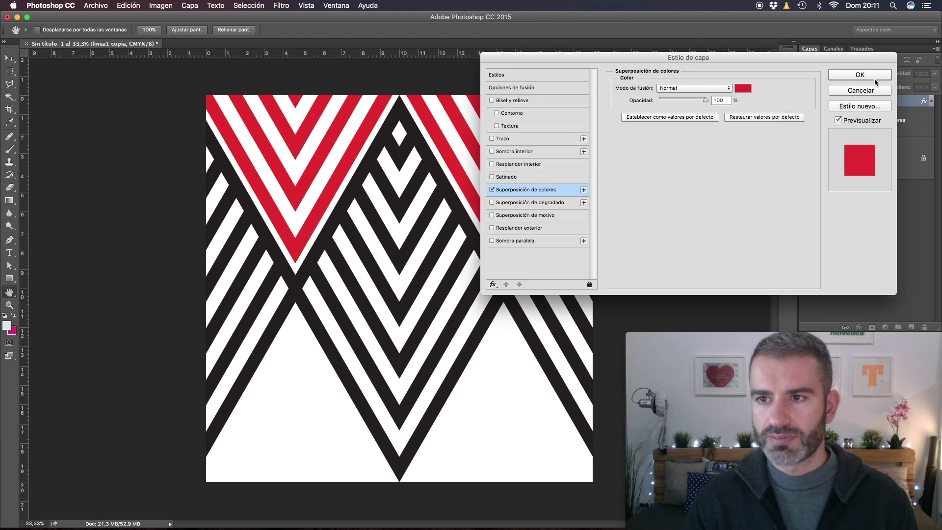
{"action": "key", "text": "Return"}
{"action": "key", "text": "super+plus"}
{"action": "mouse_move", "coordinate": [378, 128]}
{"action": "left_mouse_down"}
{"action": "mouse_move", "coordinate": [428, 181]}
{"action": "mouse_move", "coordinate": [438, 149]}
{"action": "left_mouse_up"}
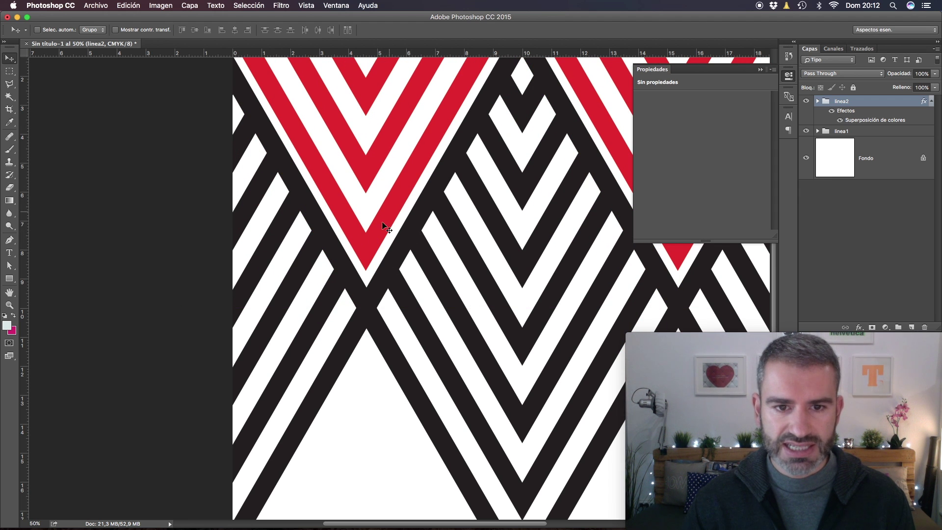
Nudge the red linea2 stripes left and down until the V tips align.
{"action": "key", "text": "super+plus"}
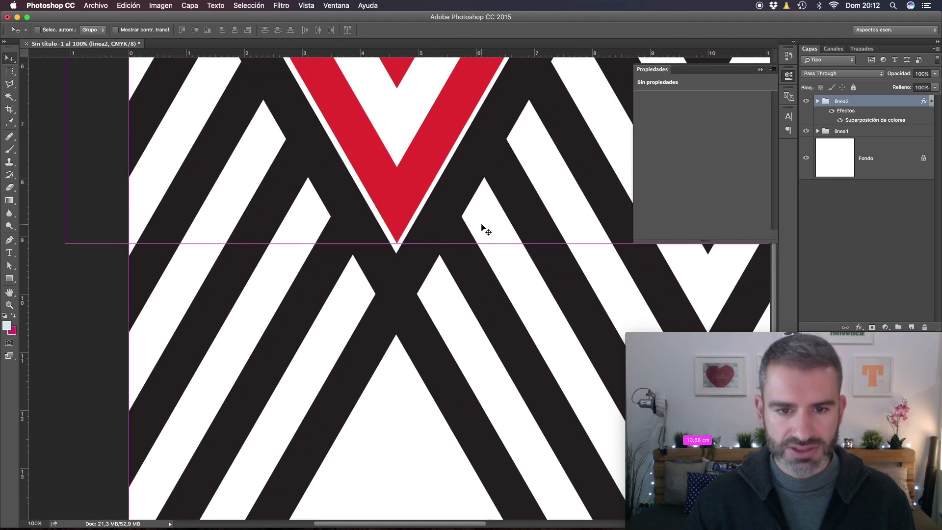
{"action": "key", "text": "super+plus"}
{"action": "key", "text": "Left"}
{"action": "key", "text": "Left"}
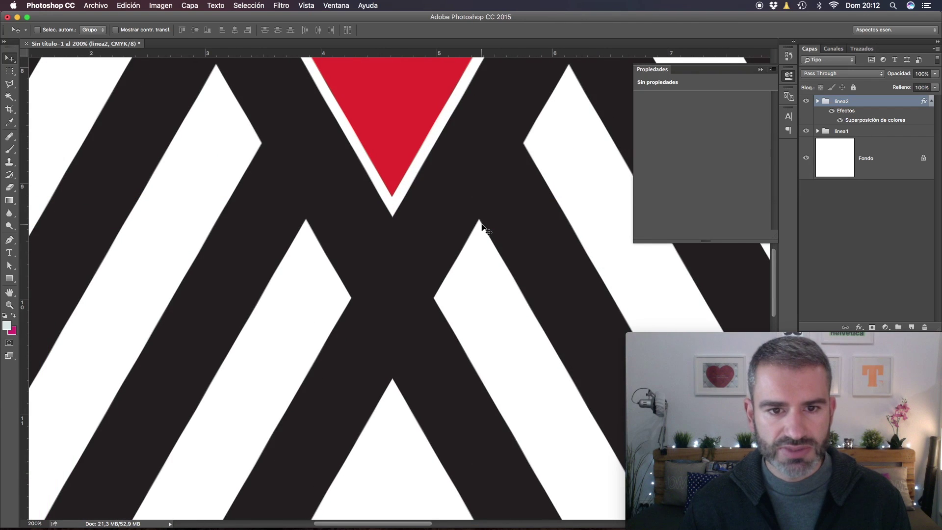
{"action": "key", "text": "shift+Down"}
{"action": "key", "text": "shift+Down"}
{"action": "key", "text": "shift+Down"}
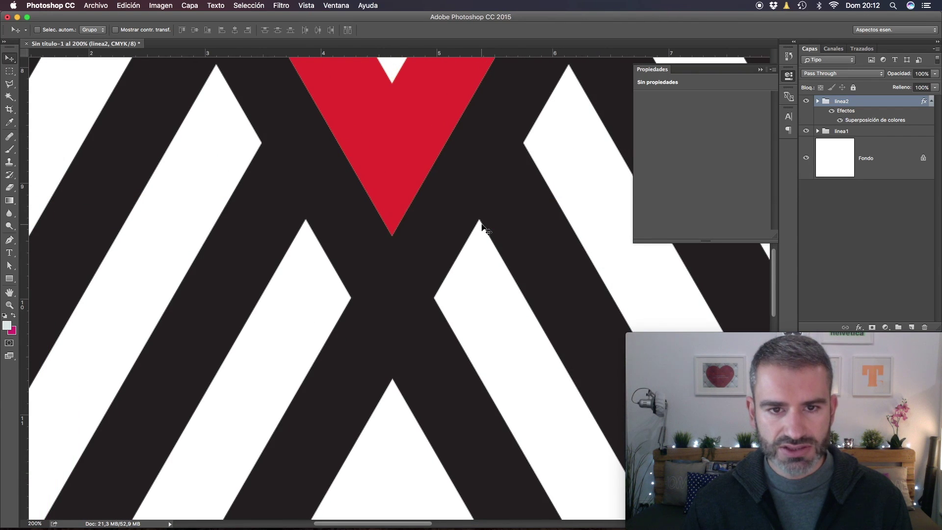
{"action": "scroll", "coordinate": [412, 183], "scroll_direction": "up", "scroll_amount": 2}
{"action": "key", "text": "shift+Down"}
{"action": "key", "text": "shift+Down"}
{"action": "key", "text": "shift+Down"}
{"action": "key", "text": "shift+Down"}
{"action": "key", "text": "shift+Down"}
{"action": "key", "text": "shift+Down"}
{"action": "key", "text": "super+minus"}
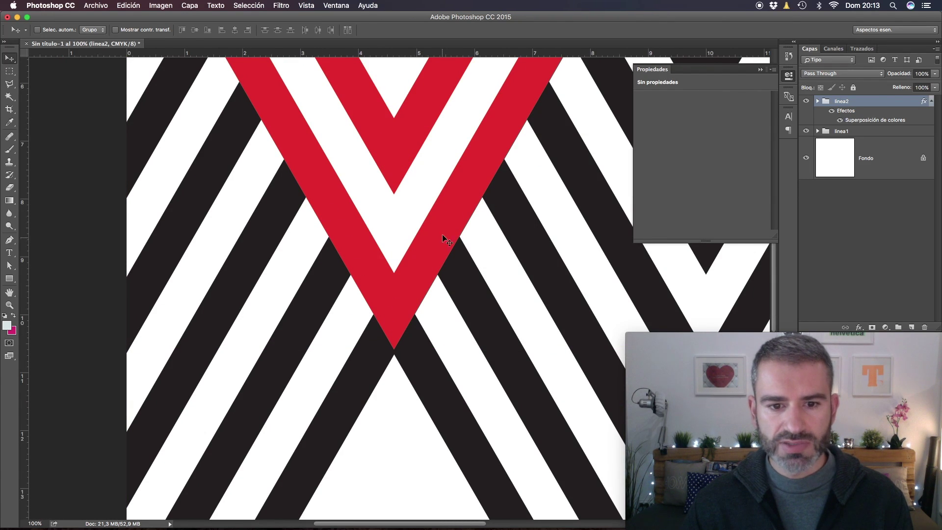
{"action": "key", "text": "super+minus"}
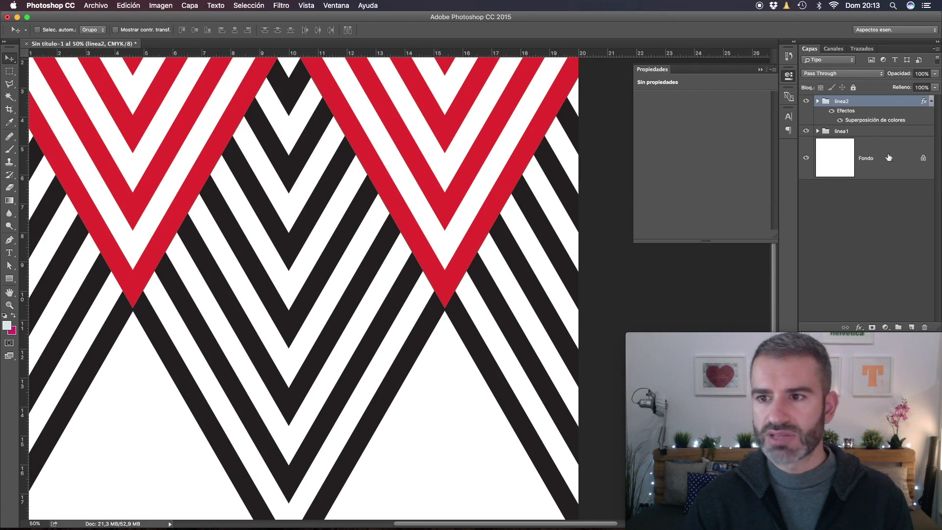
Hide linea2's overlay, duplicate it as linea3, move it into the bottom triangles and nudge it up.
{"action": "left_click", "coordinate": [840, 120]}
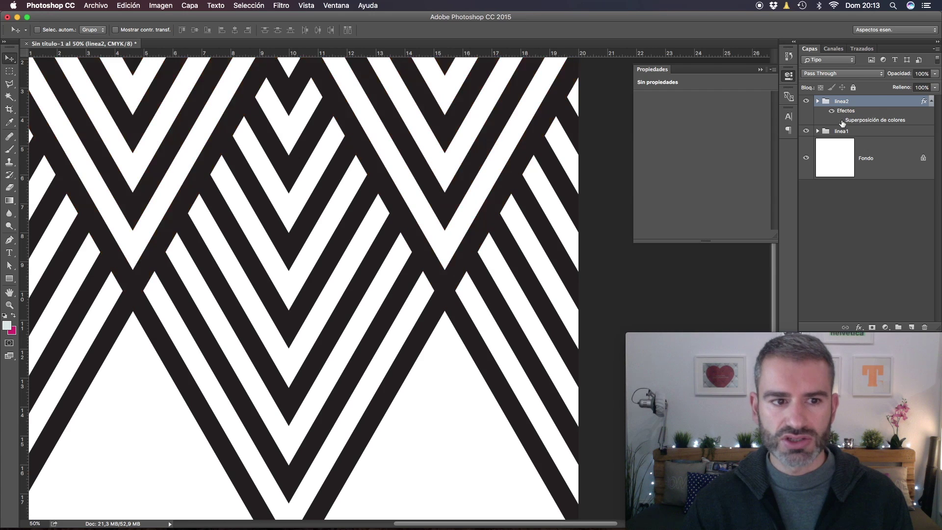
{"action": "key", "text": "super+minus"}
{"action": "key", "text": "super+j"}
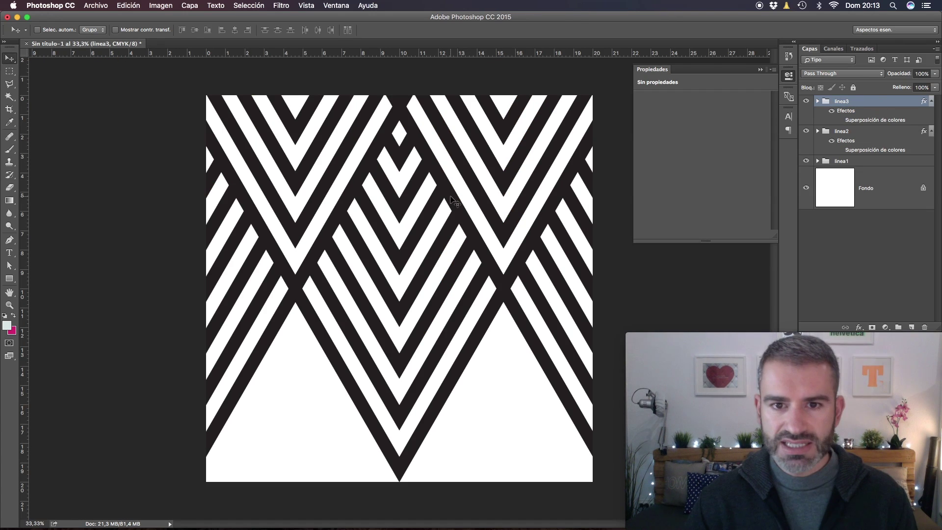
{"action": "left_click_drag", "start_coordinate": [509, 133], "coordinate": [549, 321]}
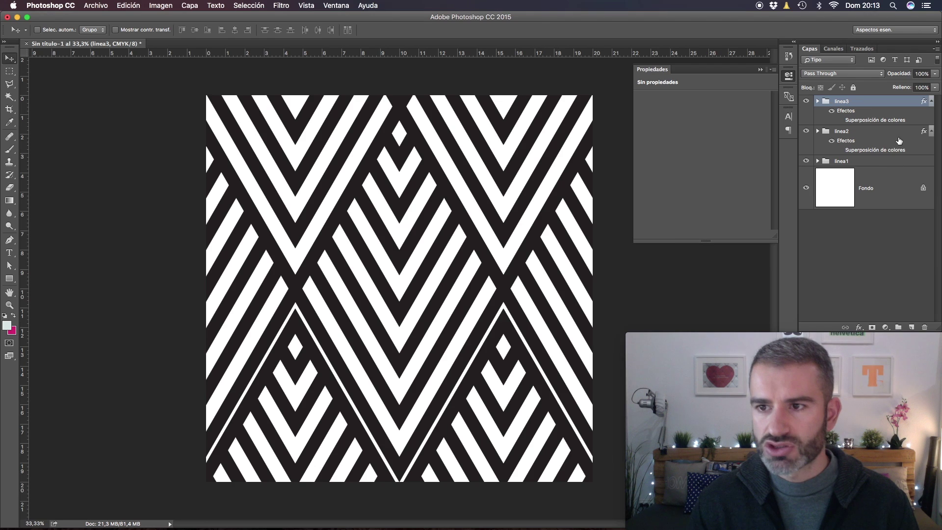
{"action": "left_click", "coordinate": [841, 120]}
{"action": "key", "text": "super+plus"}
{"action": "key", "text": "super+plus"}
{"action": "key", "text": "super+plus"}
{"action": "key", "text": "super+plus"}
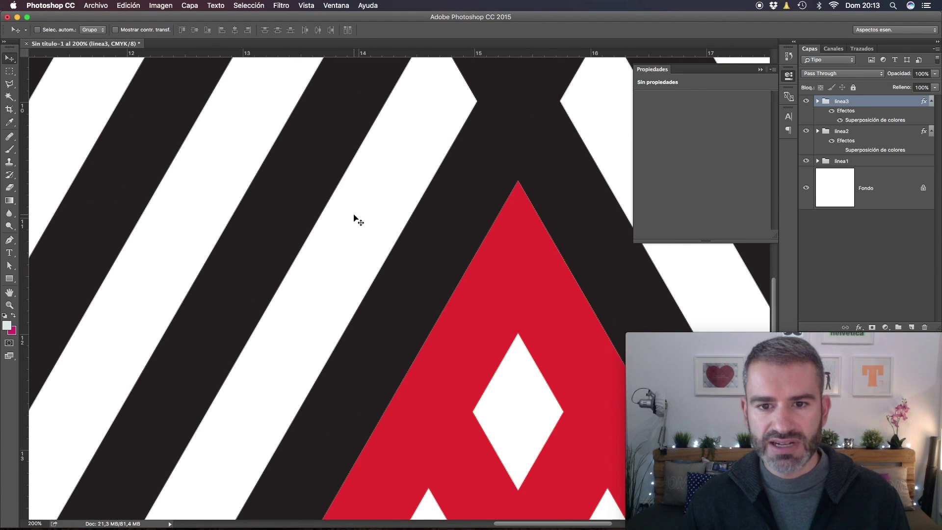
{"action": "key", "text": "shift+Up"}
{"action": "key", "text": "shift+Up"}
{"action": "key", "text": "shift+Up"}
{"action": "key", "text": "shift+Up"}
{"action": "key", "text": "shift+Up"}
{"action": "key", "text": "shift+Up"}
{"action": "key", "text": "shift+Up"}
{"action": "key", "text": "shift+Up"}
{"action": "key", "text": "shift+Up"}
{"action": "key", "text": "shift+Up"}
{"action": "key", "text": "shift+Up"}
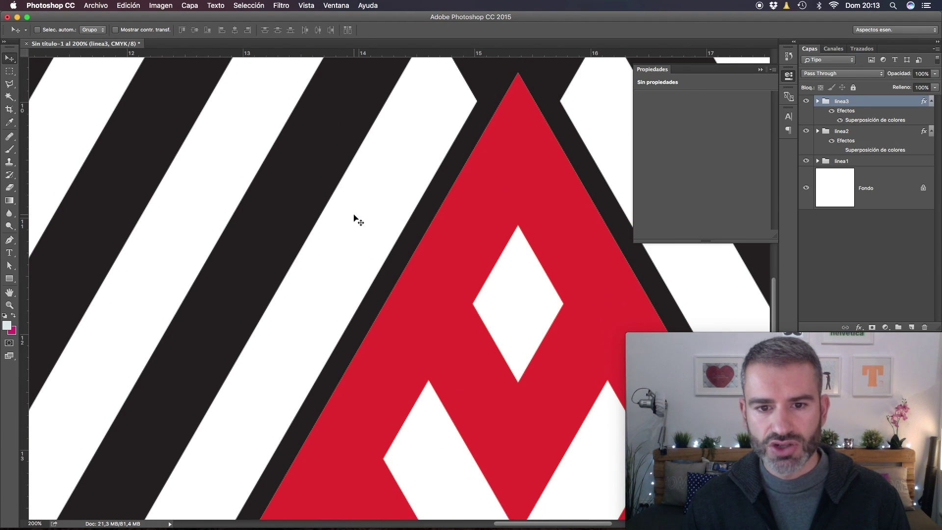
{"action": "key", "text": "shift+Up"}
{"action": "key", "text": "shift+Up"}
{"action": "key", "text": "super+minus"}
{"action": "key", "text": "super+minus"}
{"action": "key", "text": "super+minus"}
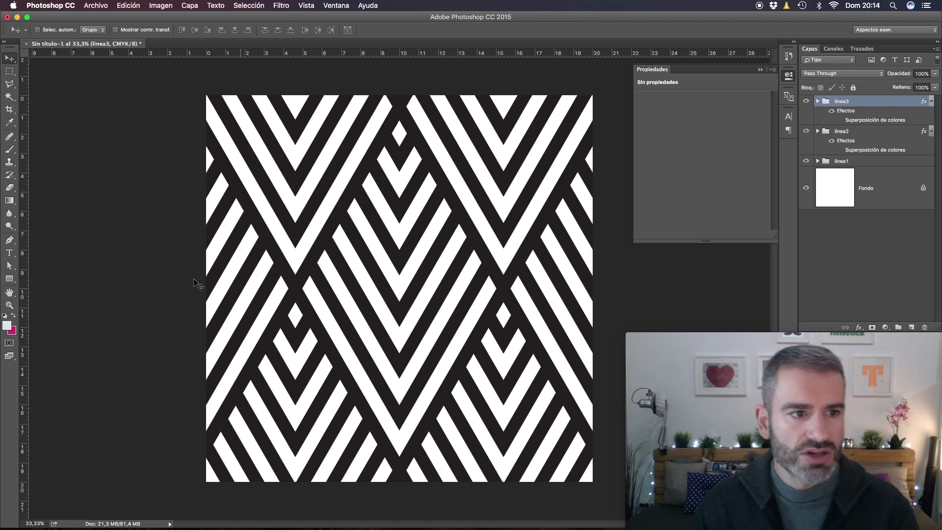
Draw a trial rectangle around the central repeat, then delete it.
{"action": "left_click", "coordinate": [9, 279]}
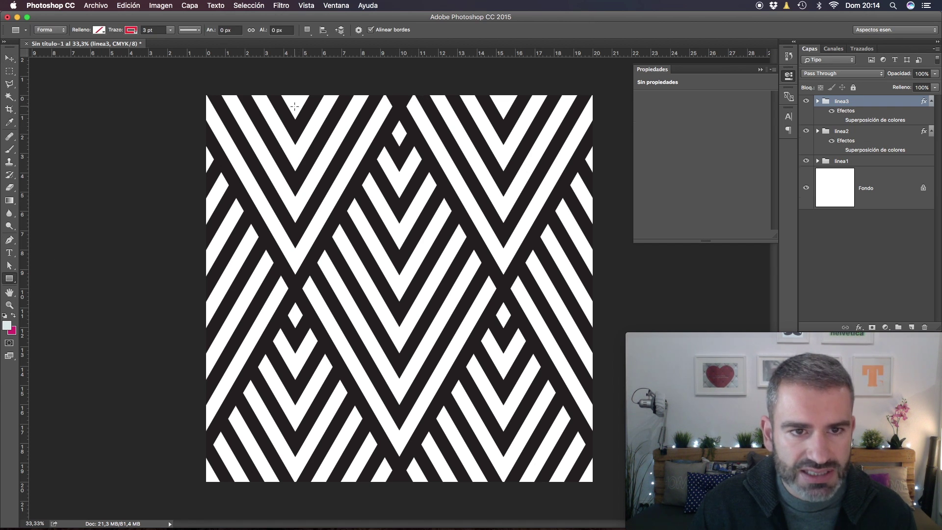
{"action": "left_click_drag", "start_coordinate": [295, 106], "coordinate": [505, 471]}
{"action": "key", "text": "v"}
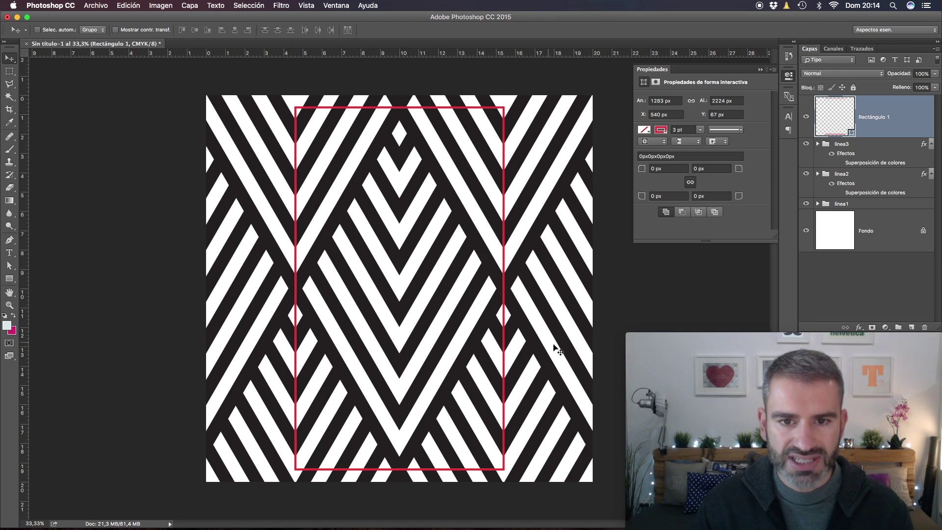
{"action": "key", "text": "BackSpace"}
Show the rulers and drag guides to the V tips and the tile's top and bottom edges.
{"action": "key", "text": "super+1"}
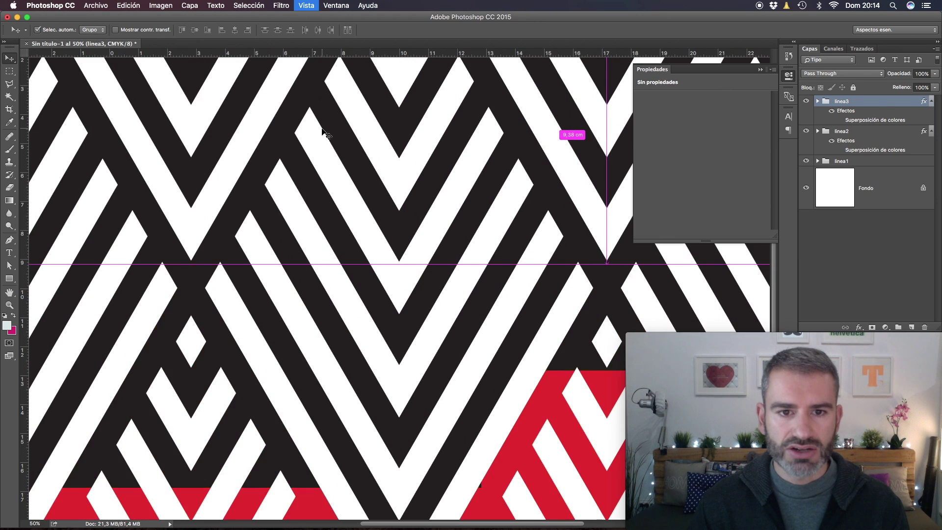
{"action": "left_click_drag", "start_coordinate": [311, 139], "coordinate": [394, 265]}
{"action": "key", "text": "super+r"}
{"action": "key", "text": "super+plus"}
{"action": "key", "text": "super+plus"}
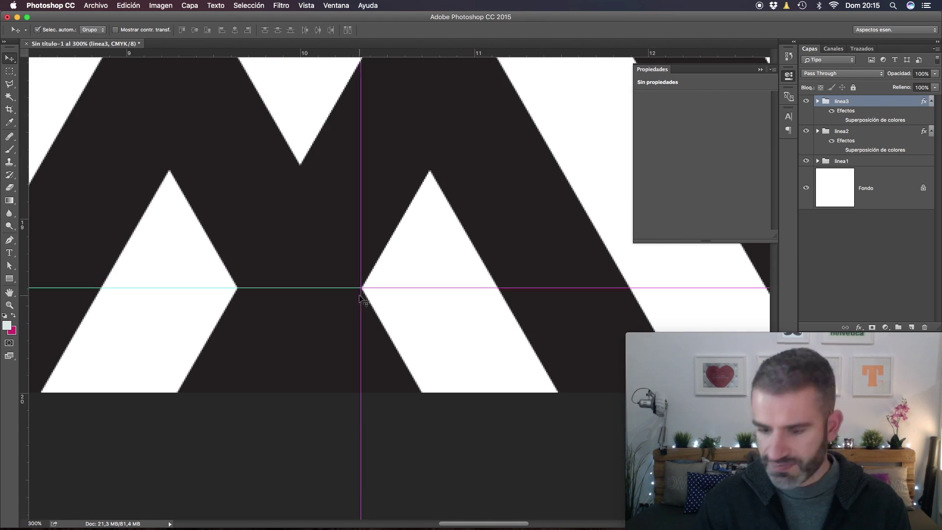
{"action": "mouse_move", "coordinate": [426, 155]}
{"action": "left_mouse_down"}
{"action": "mouse_move", "coordinate": [393, 312]}
{"action": "mouse_move", "coordinate": [366, 330]}
{"action": "left_mouse_up"}
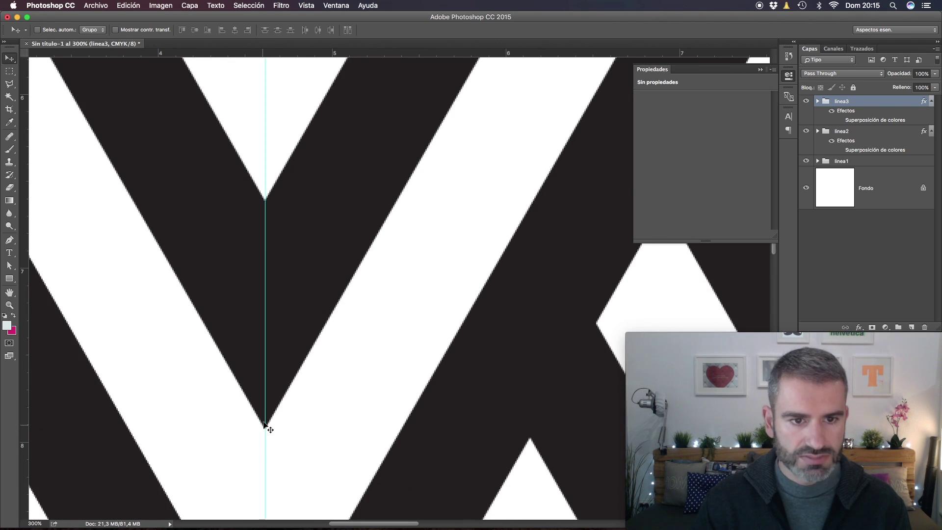
{"action": "key", "text": "super+0"}
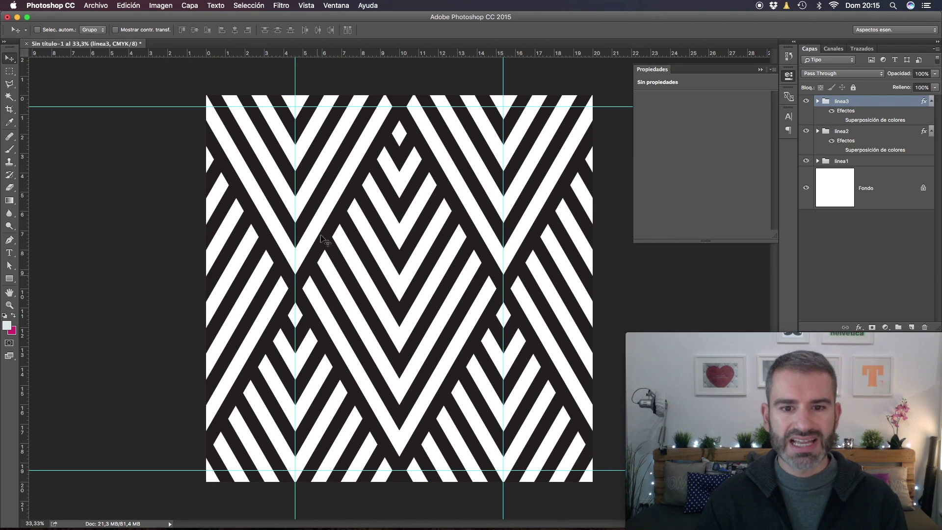
{"action": "left_click", "coordinate": [9, 110]}
Crop the canvas to the guide-bounded tile, hide the Fondo background, and stamp the visible stripes into a new layer.
{"action": "left_click_drag", "start_coordinate": [296, 108], "coordinate": [509, 474]}
{"action": "left_click_drag", "start_coordinate": [510, 417], "coordinate": [509, 417]}
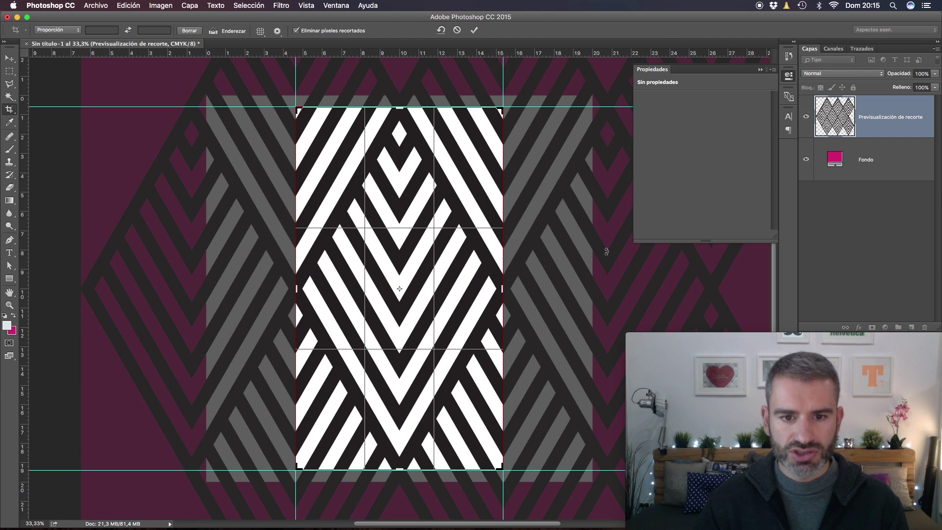
{"action": "key", "text": "Return"}
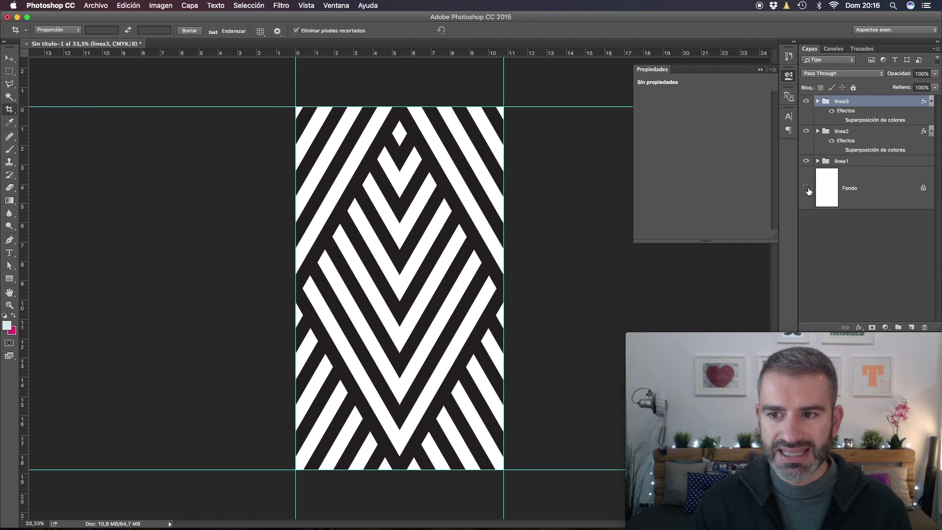
{"action": "left_click", "coordinate": [806, 189]}
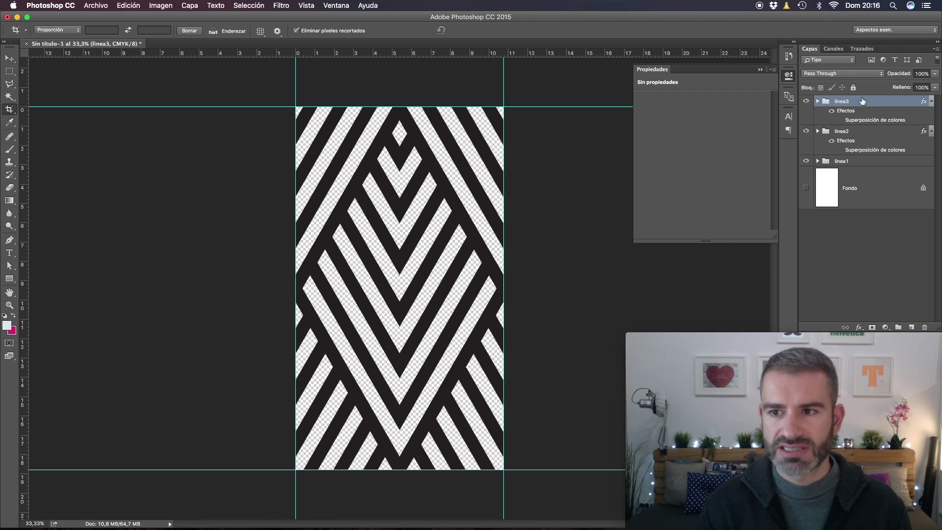
{"action": "key", "text": "super+alt+shift+e"}
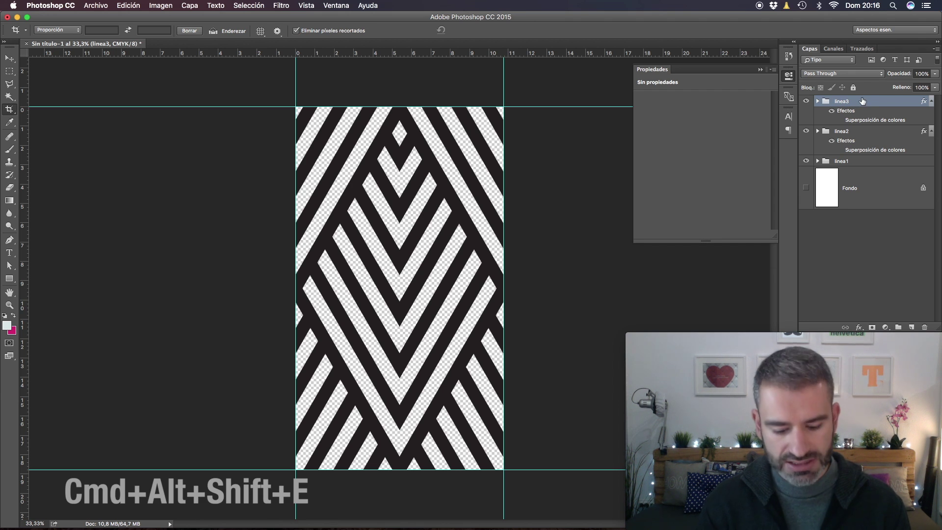
Rename the merged stripes layer to 'lineas'.
{"action": "double_click", "coordinate": [852, 118]}
{"action": "type", "text": "lineas"}
{"action": "key", "text": "Return"}
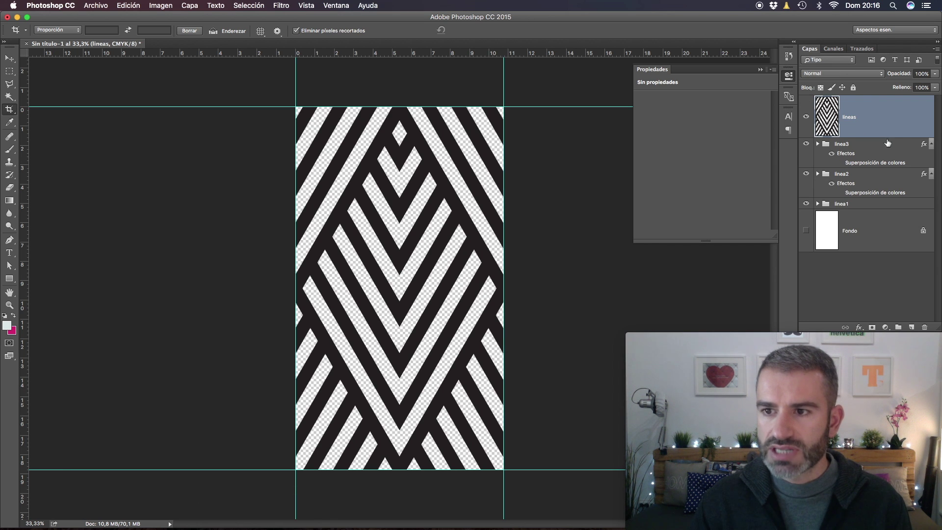
Add a peach solid colour fill layer above the linea3 group.
{"action": "left_click", "coordinate": [858, 147]}
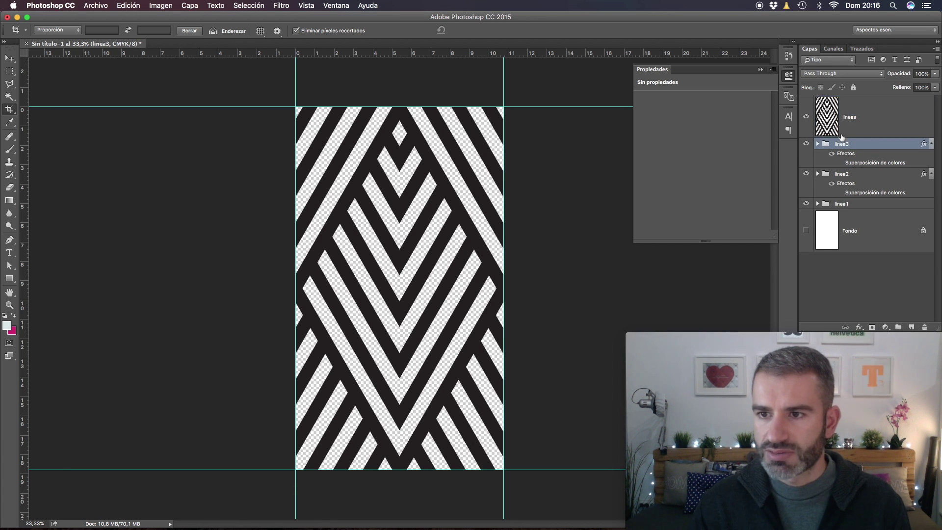
{"action": "left_click", "coordinate": [890, 331]}
{"action": "left_click", "coordinate": [895, 333]}
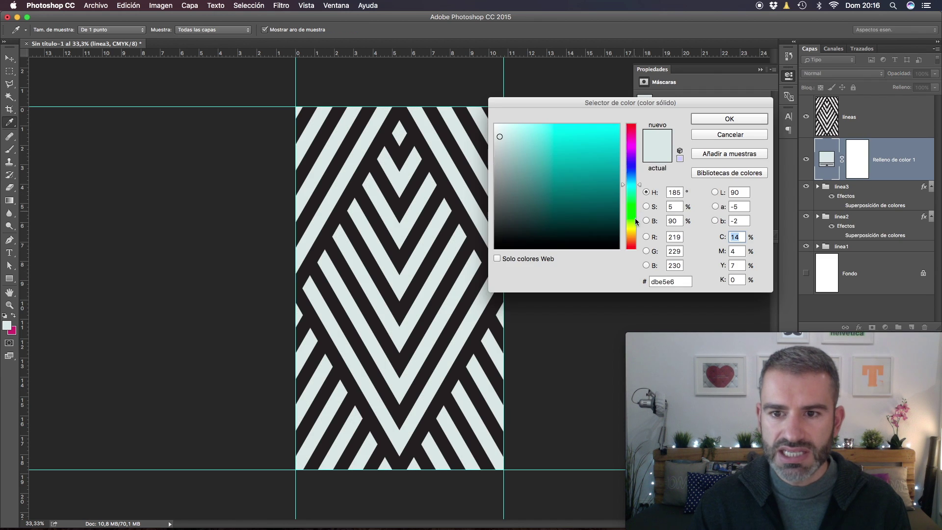
{"action": "left_click", "coordinate": [632, 235]}
{"action": "left_click", "coordinate": [547, 149]}
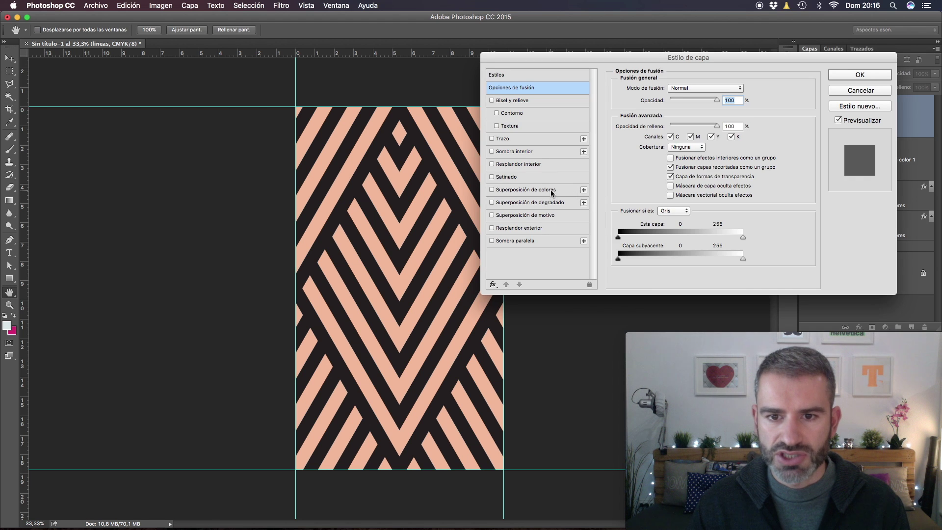
Give the lineas layer a navy colour overlay and drag grunge.jpg onto the canvas.
{"action": "left_click", "coordinate": [552, 192]}
{"action": "left_click", "coordinate": [741, 90]}
{"action": "left_click", "coordinate": [635, 182]}
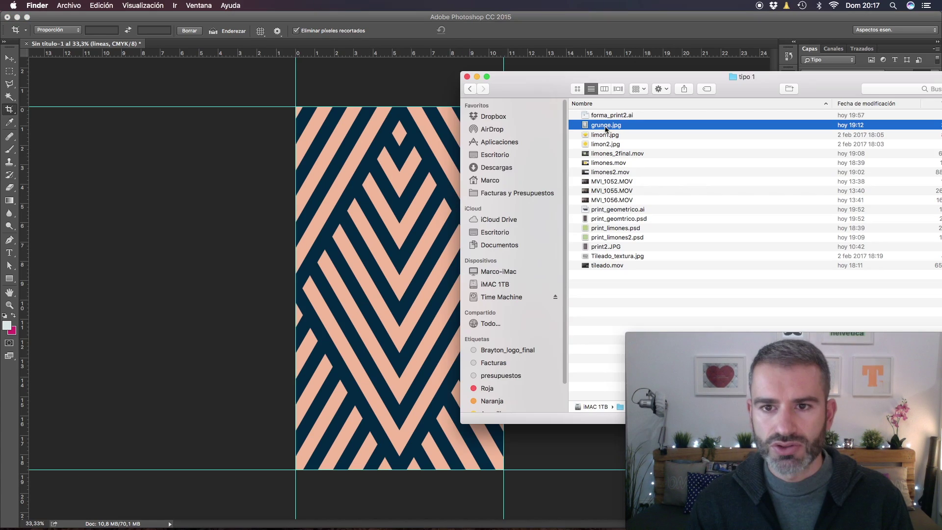
{"action": "left_click_drag", "start_coordinate": [606, 125], "coordinate": [402, 243]}
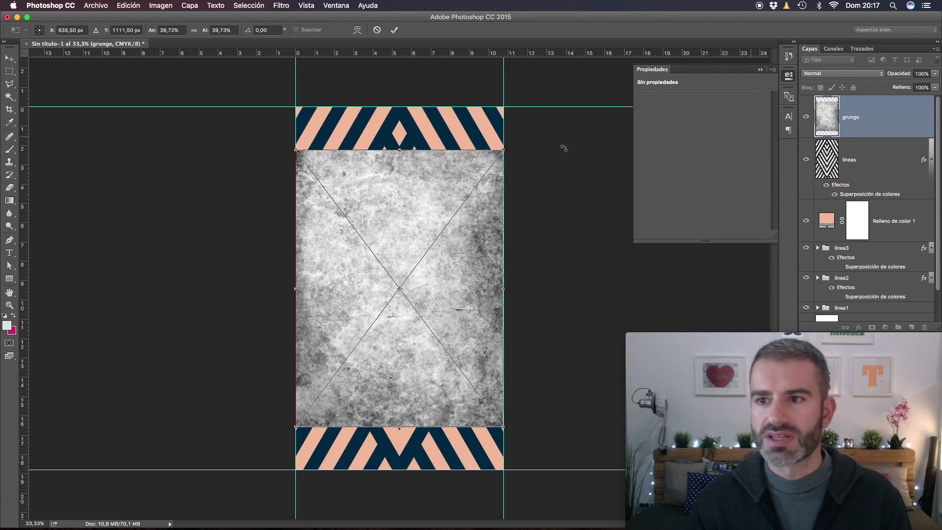
Commit the placed grunge texture and set its blend mode back to Normal.
{"action": "key", "text": "Return"}
{"action": "key", "text": "c"}
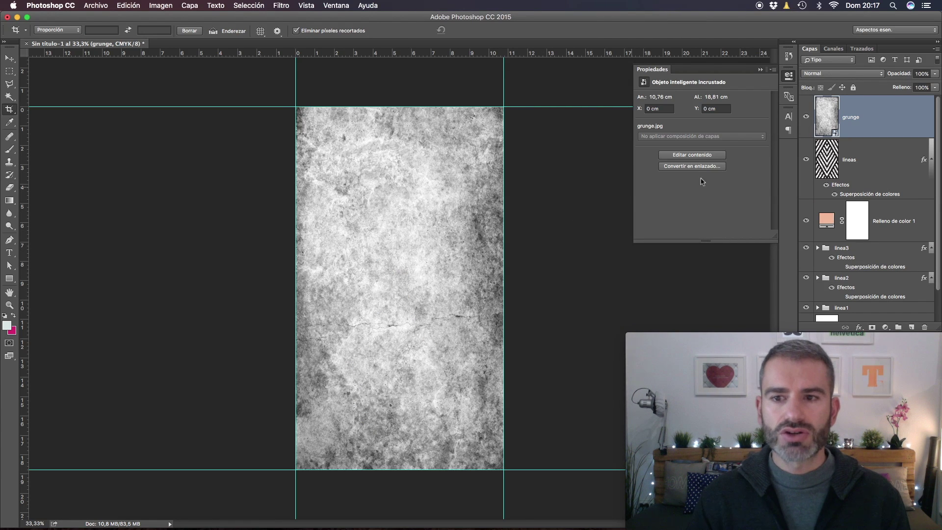
{"action": "key", "text": "alt+shift+f"}
{"action": "left_click", "coordinate": [818, 74]}
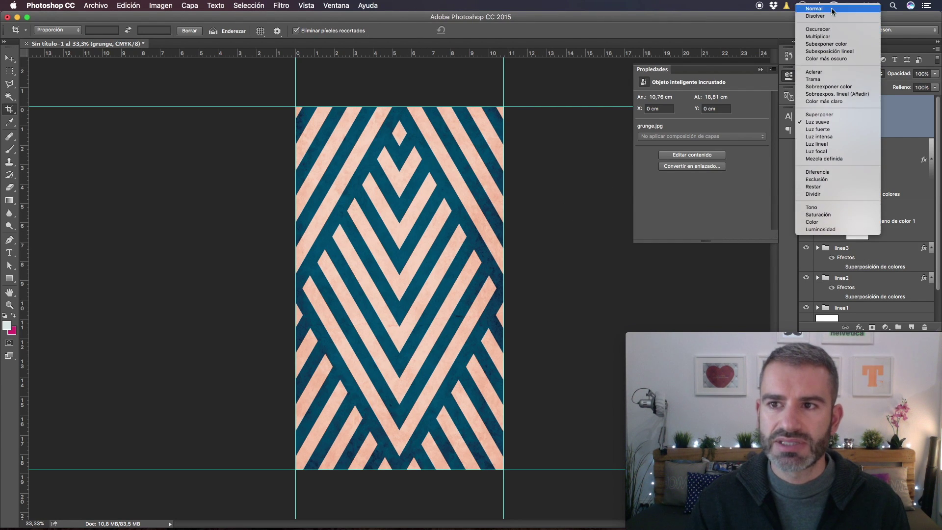
{"action": "left_click", "coordinate": [817, 9]}
Apply the Offset filter with Horizontal +800 pixels and Wrap Around.
{"action": "left_click", "coordinate": [282, 6]}
{"action": "mouse_move", "coordinate": [286, 206]}
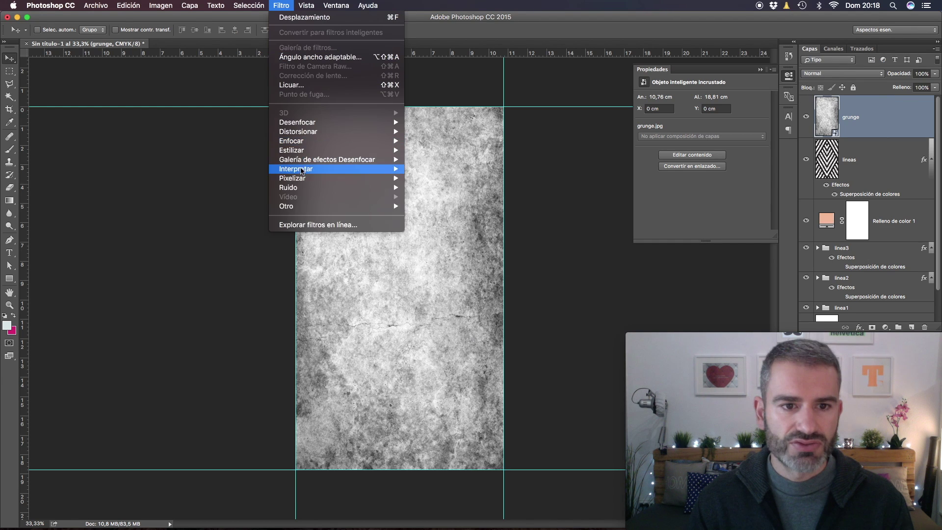
{"action": "left_click", "coordinate": [427, 217]}
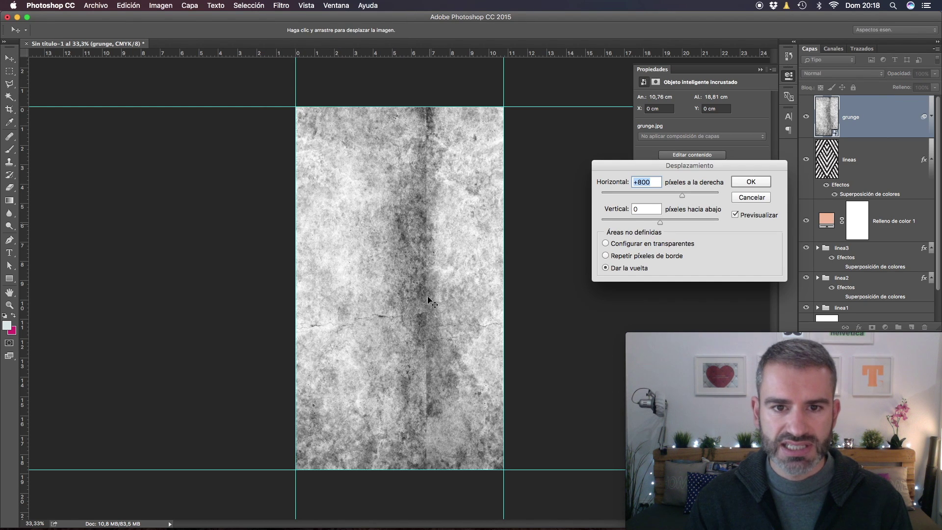
{"action": "left_click", "coordinate": [746, 184]}
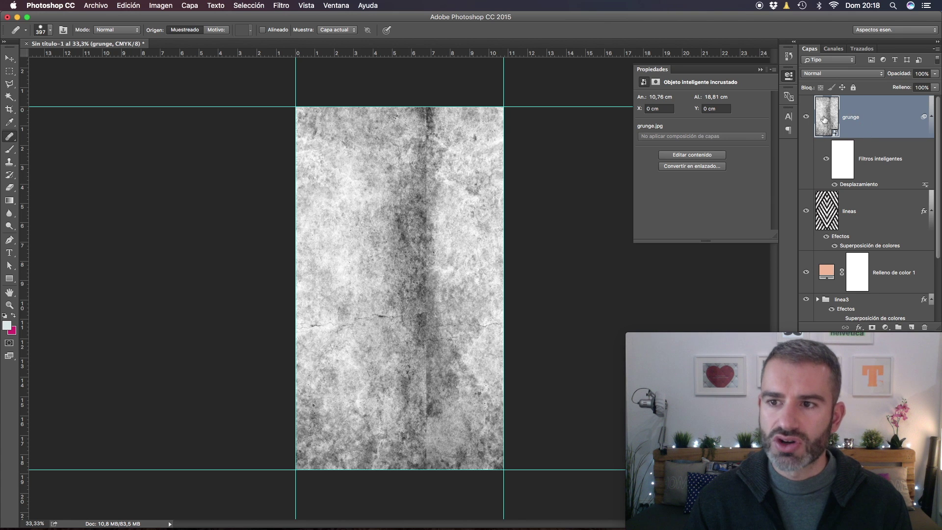
Rasterize the grunge layer and heal away its vertical seam.
{"action": "right_click", "coordinate": [867, 105]}
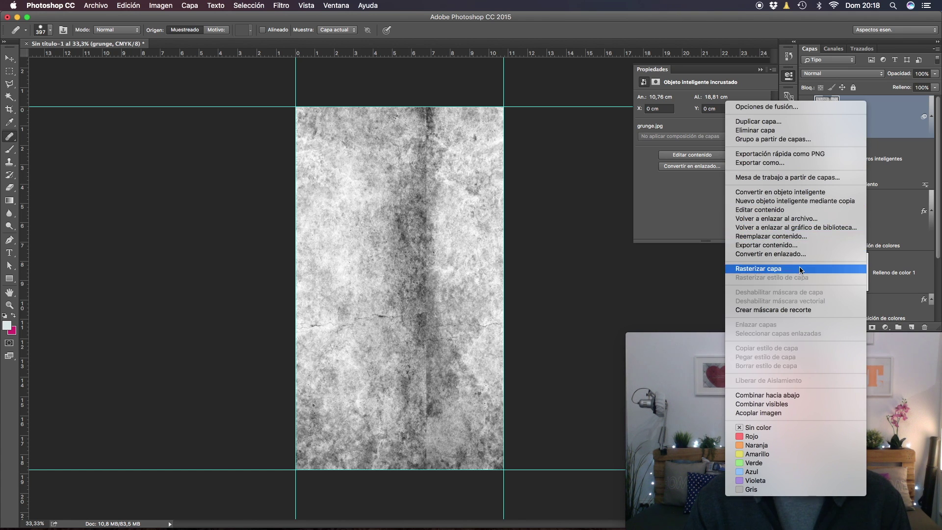
{"action": "left_click", "coordinate": [785, 268]}
{"action": "left_click_drag", "start_coordinate": [429, 142], "coordinate": [422, 290]}
{"action": "left_click_drag", "start_coordinate": [383, 187], "coordinate": [432, 354]}
{"action": "left_click_drag", "start_coordinate": [411, 384], "coordinate": [422, 442]}
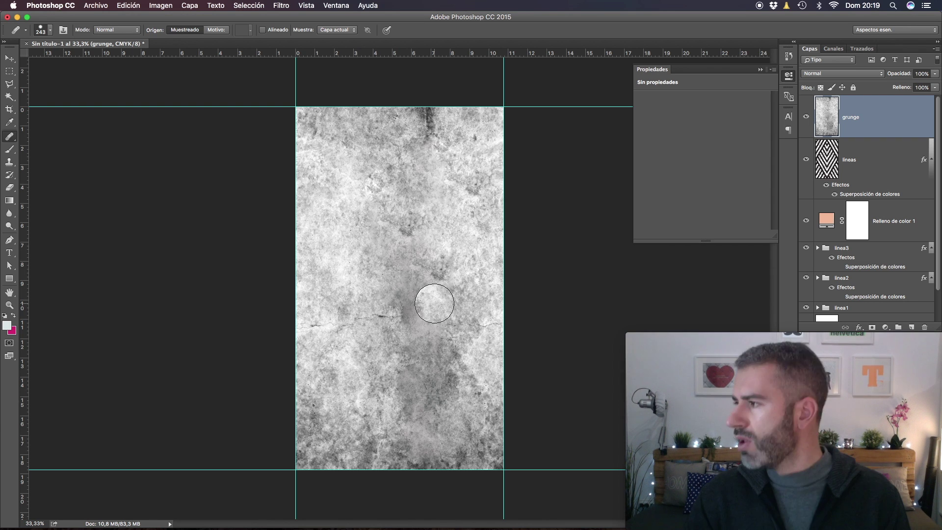
{"action": "mouse_move", "coordinate": [426, 393]}
{"action": "left_mouse_down"}
{"action": "mouse_move", "coordinate": [395, 285]}
{"action": "mouse_move", "coordinate": [423, 417]}
{"action": "left_mouse_up"}
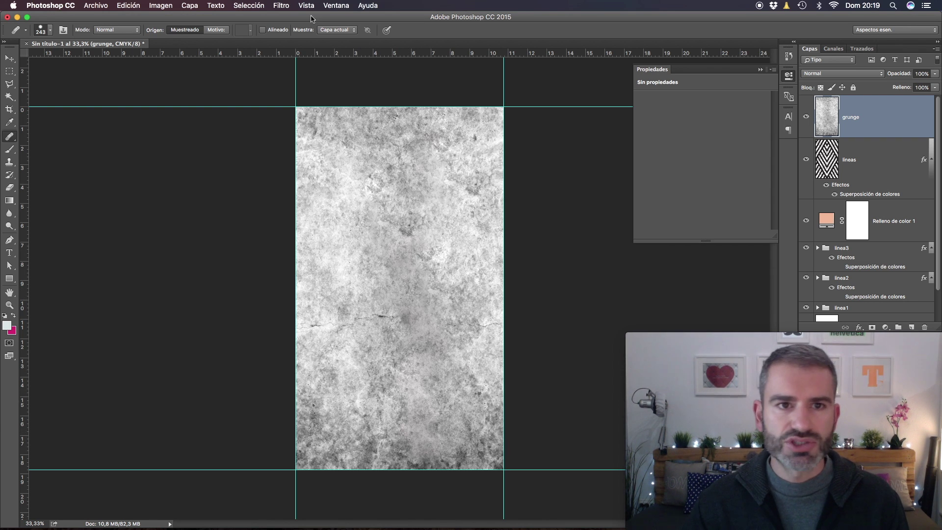
Reapply the Offset filter and heal the newly exposed horizontal seam.
{"action": "left_click", "coordinate": [281, 5]}
{"action": "left_click", "coordinate": [299, 16]}
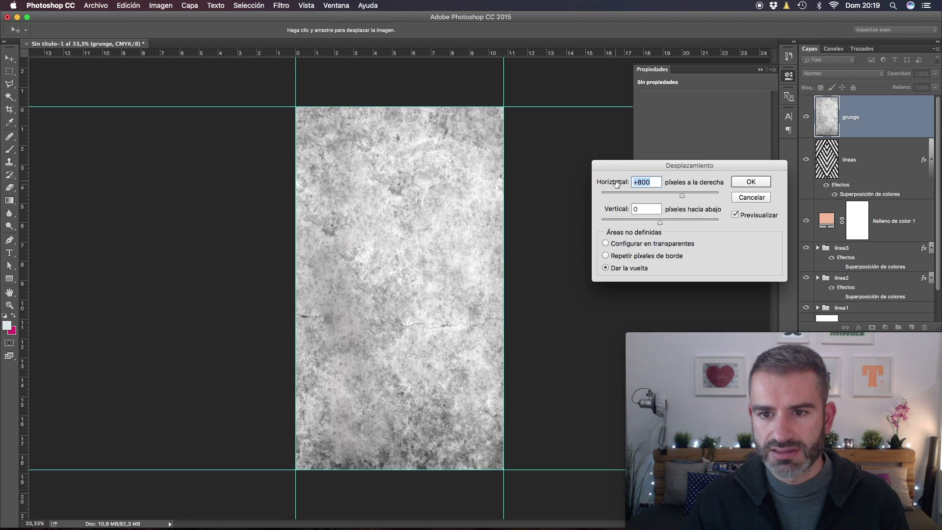
{"action": "key", "text": "Return"}
{"action": "left_click_drag", "start_coordinate": [304, 237], "coordinate": [422, 236]}
{"action": "left_click_drag", "start_coordinate": [481, 236], "coordinate": [334, 231]}
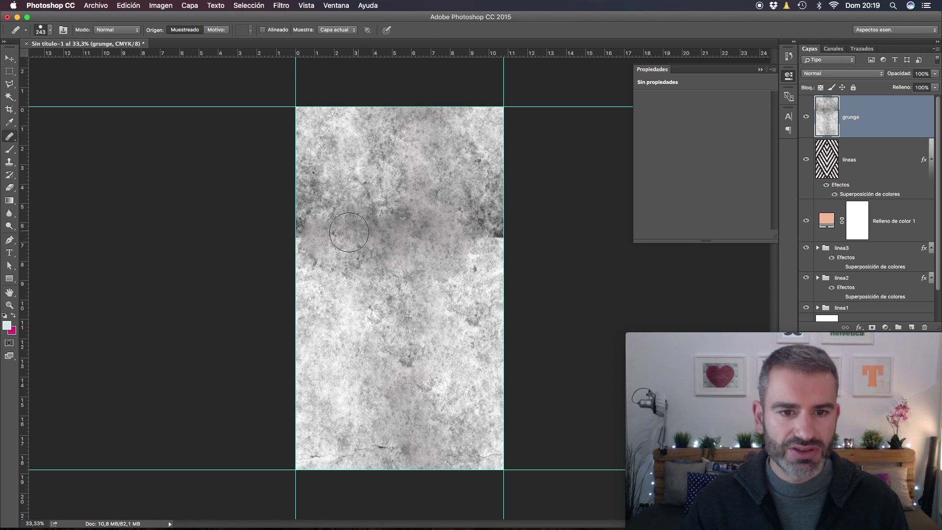
{"action": "left_click_drag", "start_coordinate": [432, 231], "coordinate": [505, 232]}
{"action": "mouse_move", "coordinate": [416, 277]}
{"action": "left_mouse_down"}
{"action": "mouse_move", "coordinate": [452, 241]}
{"action": "mouse_move", "coordinate": [385, 204]}
{"action": "left_mouse_up"}
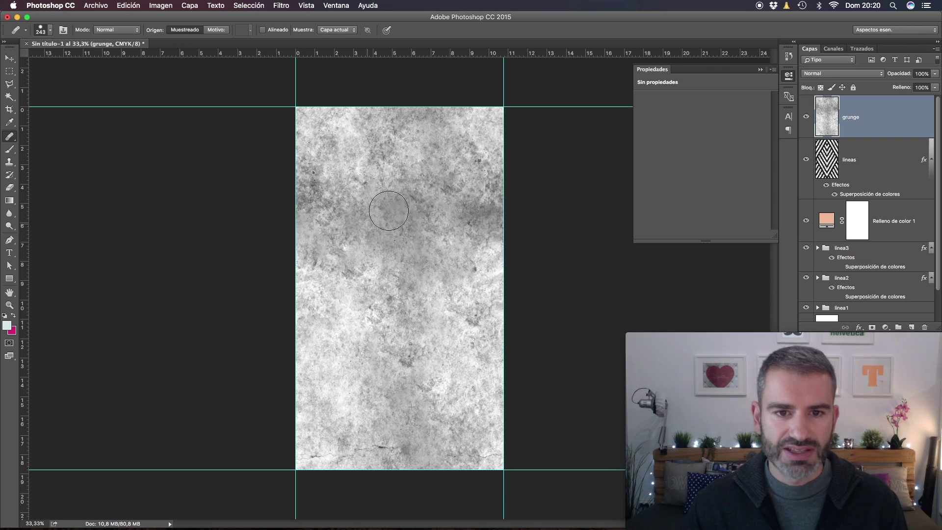
Set the grunge layer blend mode to Multiply after trying Soft Light and Hard Light.
{"action": "left_click", "coordinate": [851, 74]}
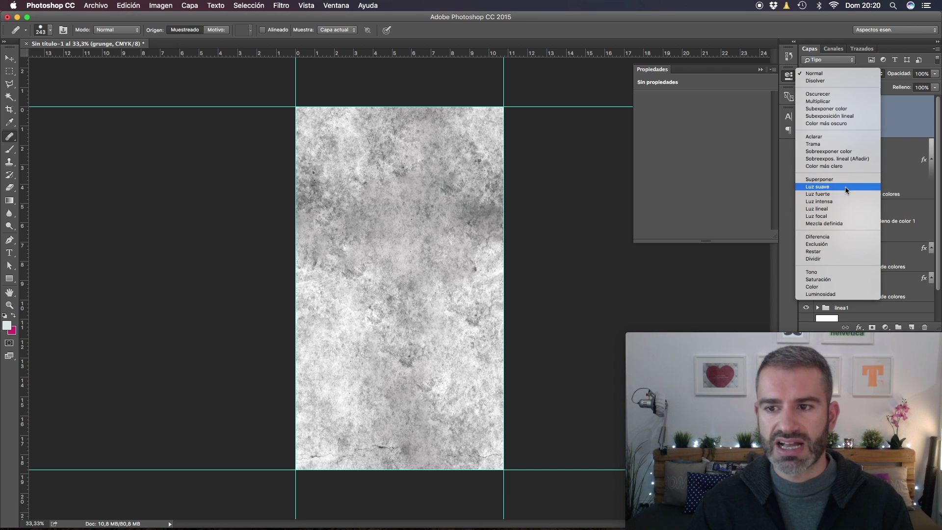
{"action": "left_click", "coordinate": [846, 189]}
{"action": "left_click", "coordinate": [835, 73]}
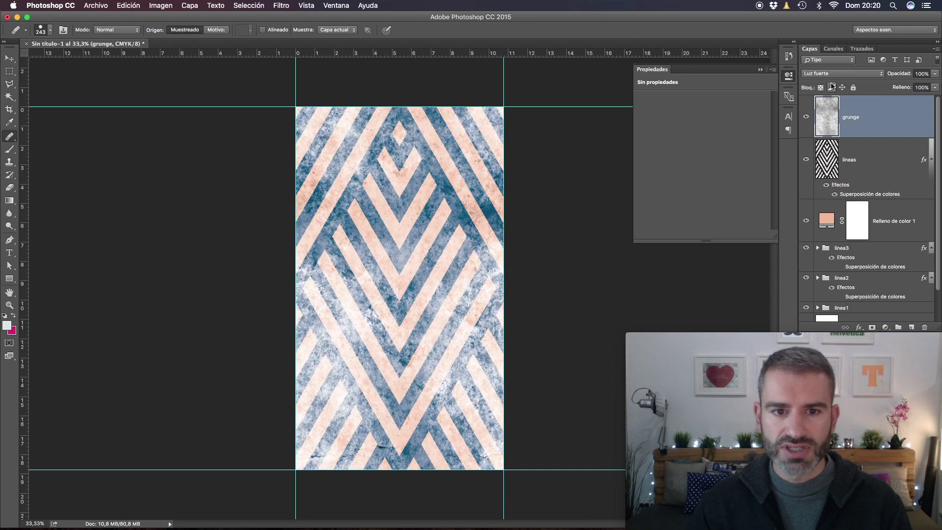
{"action": "left_click", "coordinate": [834, 74]}
{"action": "left_click", "coordinate": [826, 37]}
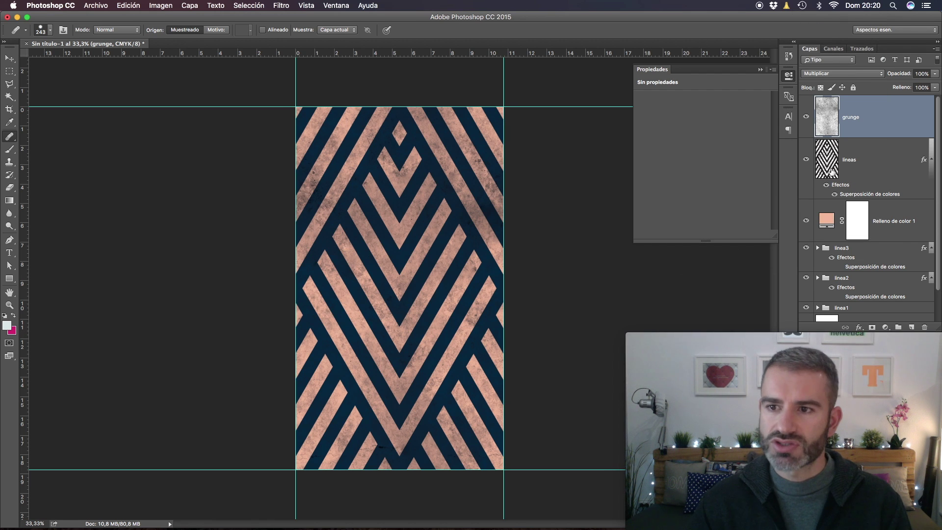
{"action": "left_click", "coordinate": [327, 135], "text": "alt"}
Select the Move tool and stamp all visible layers into a new merged layer.
{"action": "key", "text": "v"}
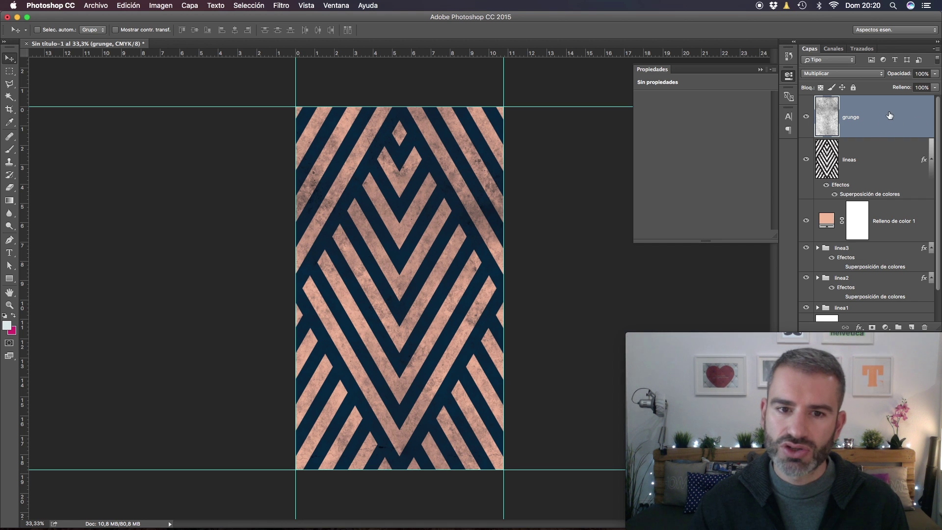
{"action": "key", "text": "ctrl+alt+shift+e"}
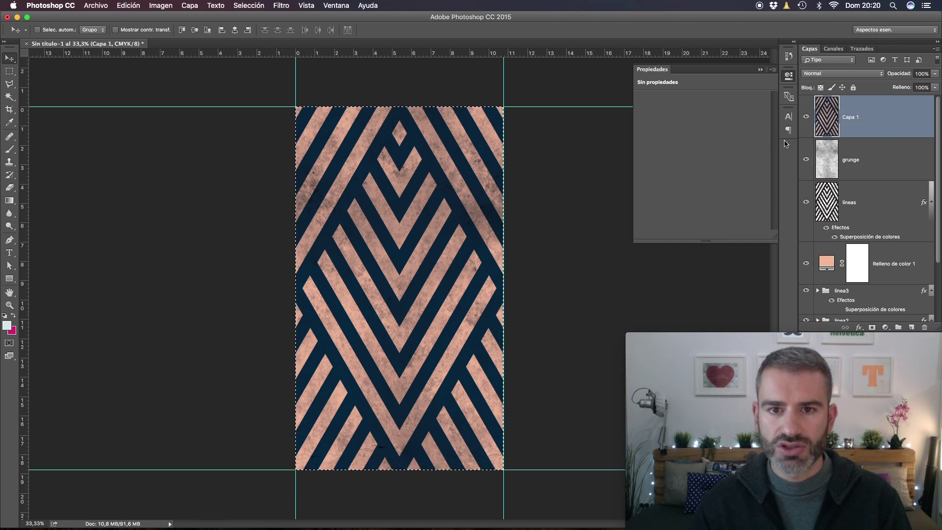
{"action": "key", "text": "ctrl+Up"}
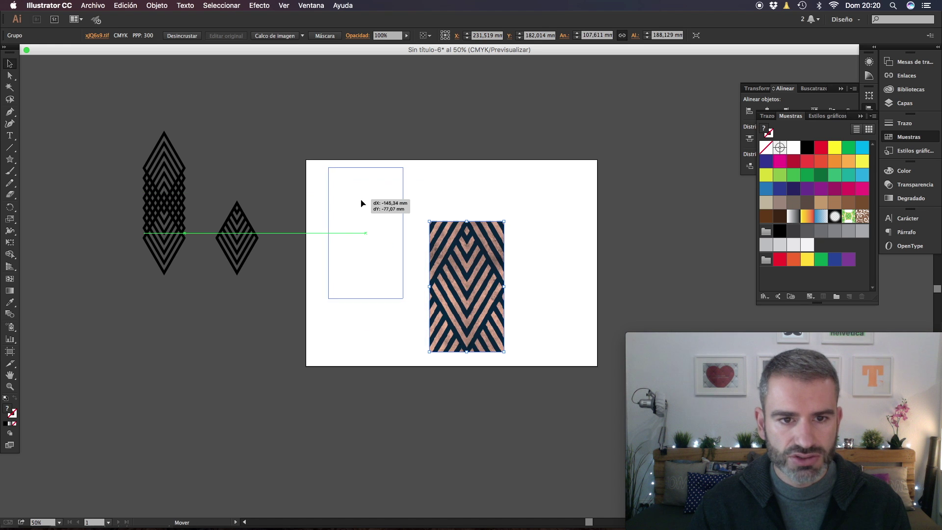
Drop the merged tile into Illustrator and drag it into Swatches as a new pattern.
{"action": "left_click_drag", "start_coordinate": [701, 146], "coordinate": [362, 202]}
{"action": "left_click_drag", "start_coordinate": [344, 205], "coordinate": [842, 221]}
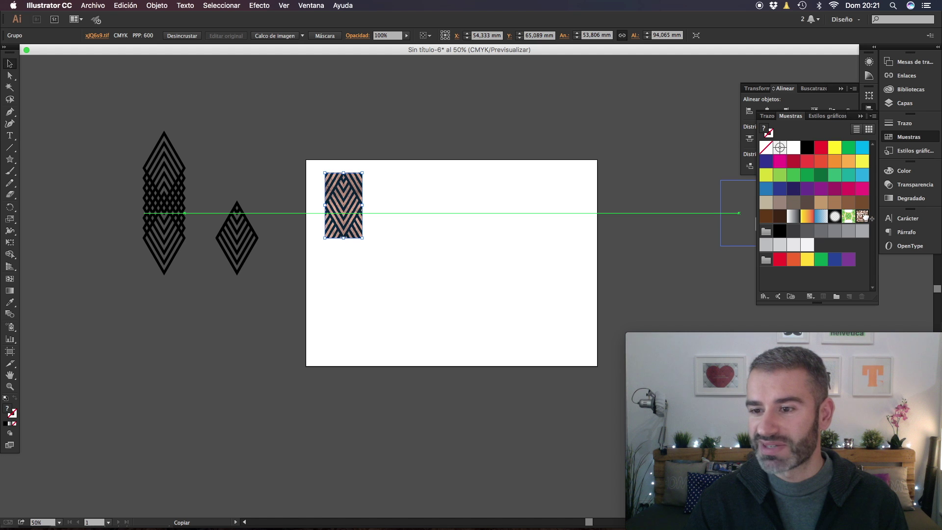
{"action": "left_click_drag", "start_coordinate": [868, 217], "coordinate": [869, 217]}
Draw a large rectangle across the artboard and fill it with the new pattern swatch.
{"action": "left_click", "coordinate": [474, 218]}
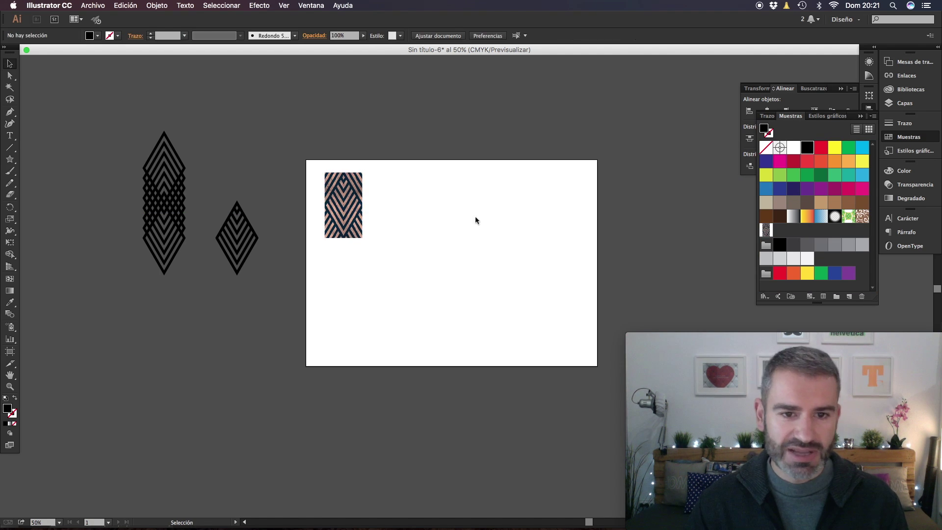
{"action": "key", "text": "ctrl+plus"}
{"action": "left_click_drag", "start_coordinate": [475, 217], "coordinate": [423, 209]}
{"action": "key", "text": "m"}
{"action": "left_click_drag", "start_coordinate": [278, 121], "coordinate": [583, 375]}
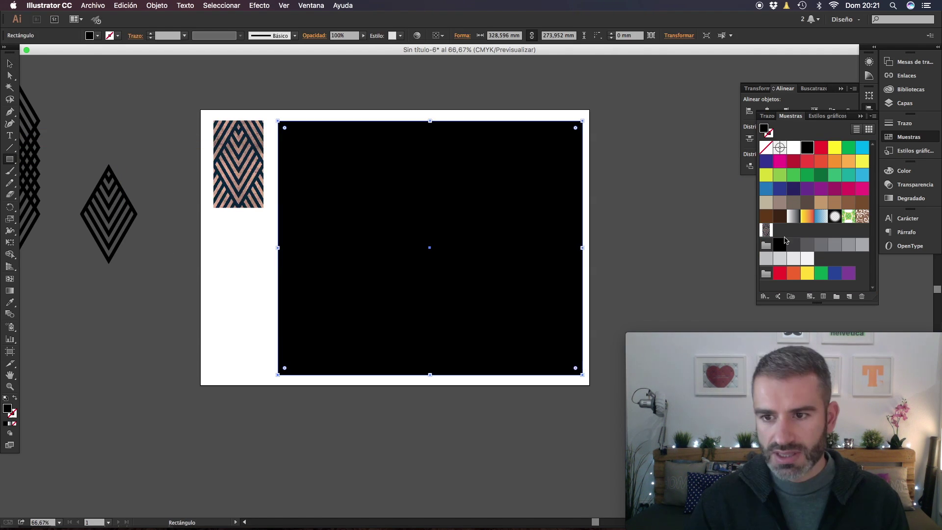
{"action": "left_click", "coordinate": [767, 231]}
{"action": "key", "text": "Tab"}
{"action": "key", "text": "ctrl+plus"}
{"action": "key", "text": "ctrl+plus"}
{"action": "key", "text": "ctrl+plus"}
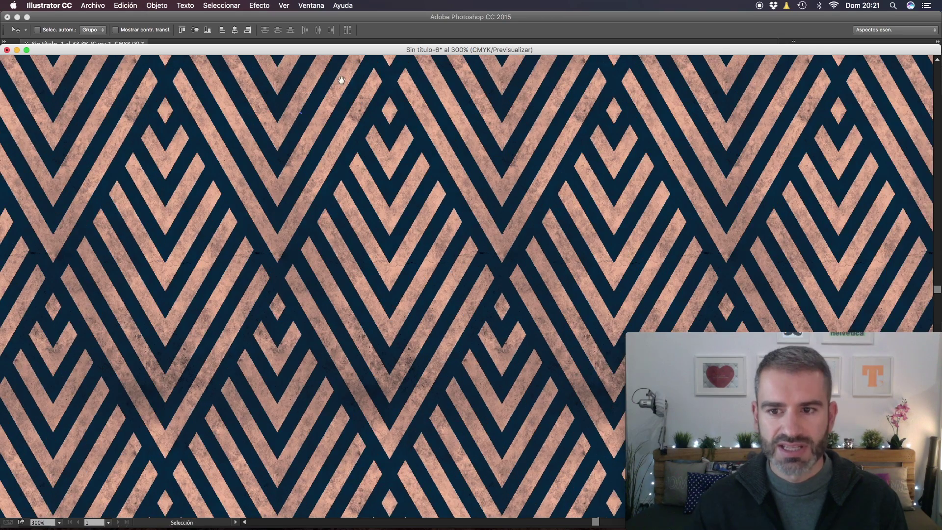
Switch to Full Screen Mode and zoom out and back in to inspect the seamless chevron pattern.
{"action": "left_click_drag", "start_coordinate": [408, 199], "coordinate": [444, 179]}
{"action": "key", "text": "f"}
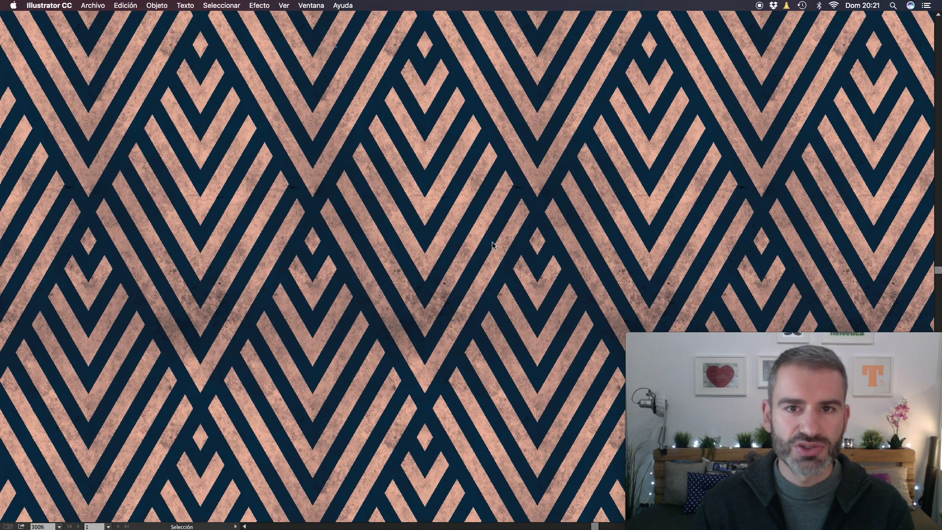
{"action": "key", "text": "ctrl+minus"}
{"action": "key", "text": "ctrl+plus"}
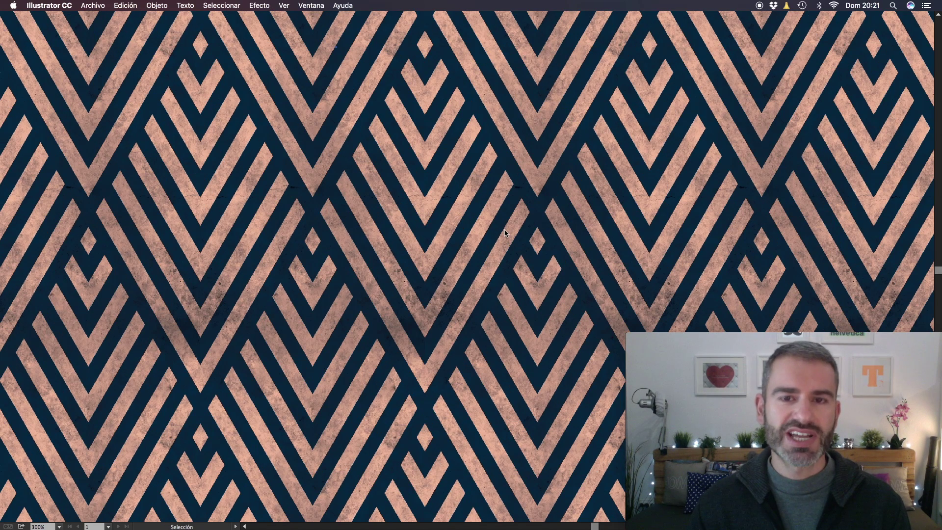